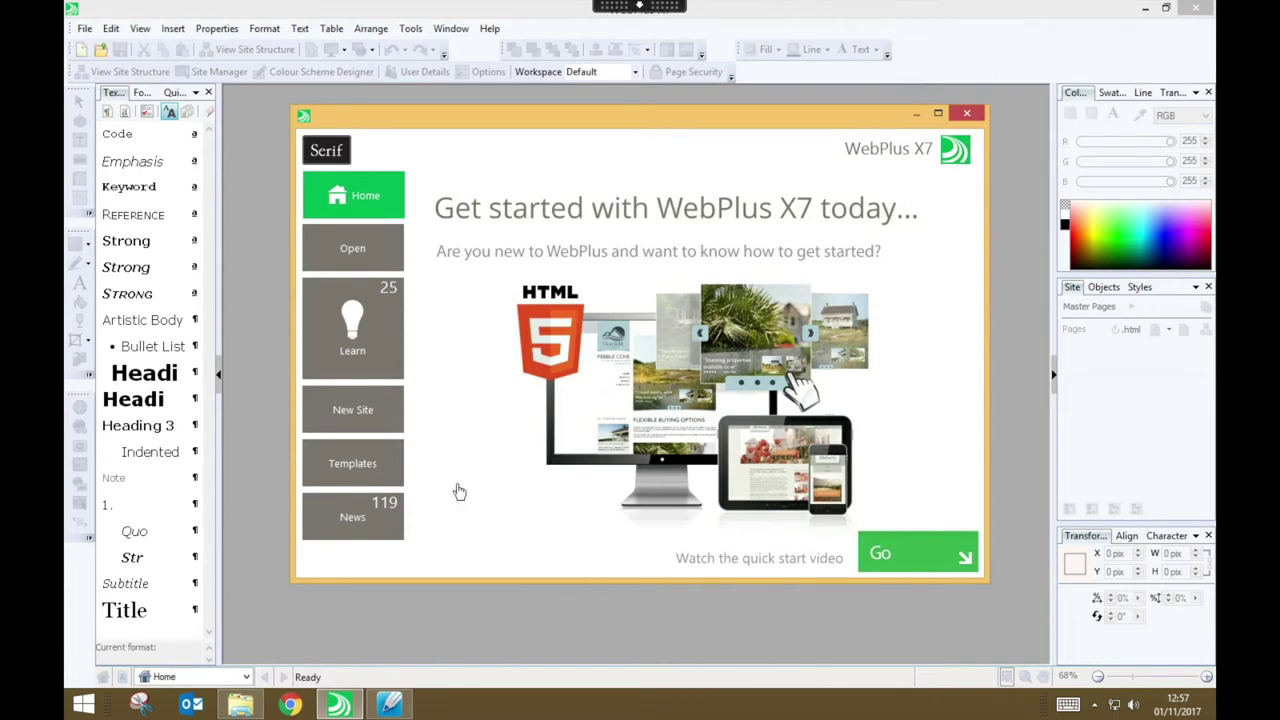
left_click(368, 412)
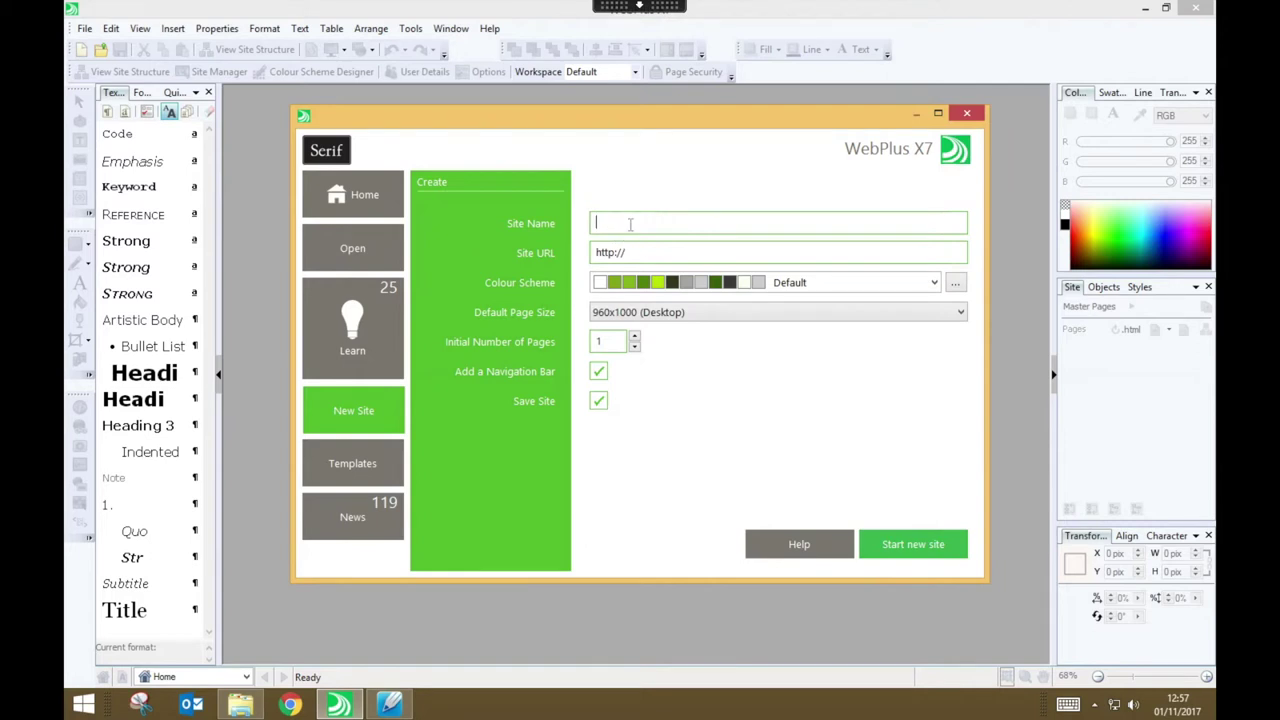
type("SperSplash!")
type(".supersplash.com")
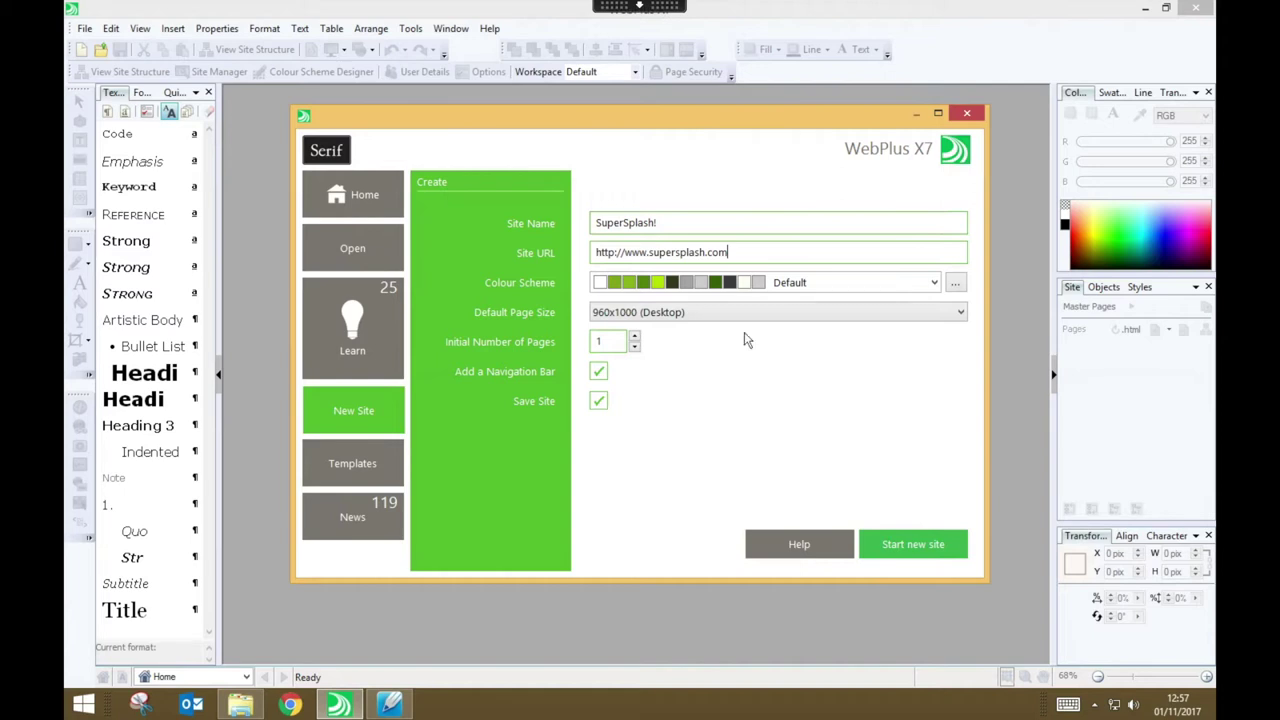
left_click(934, 283)
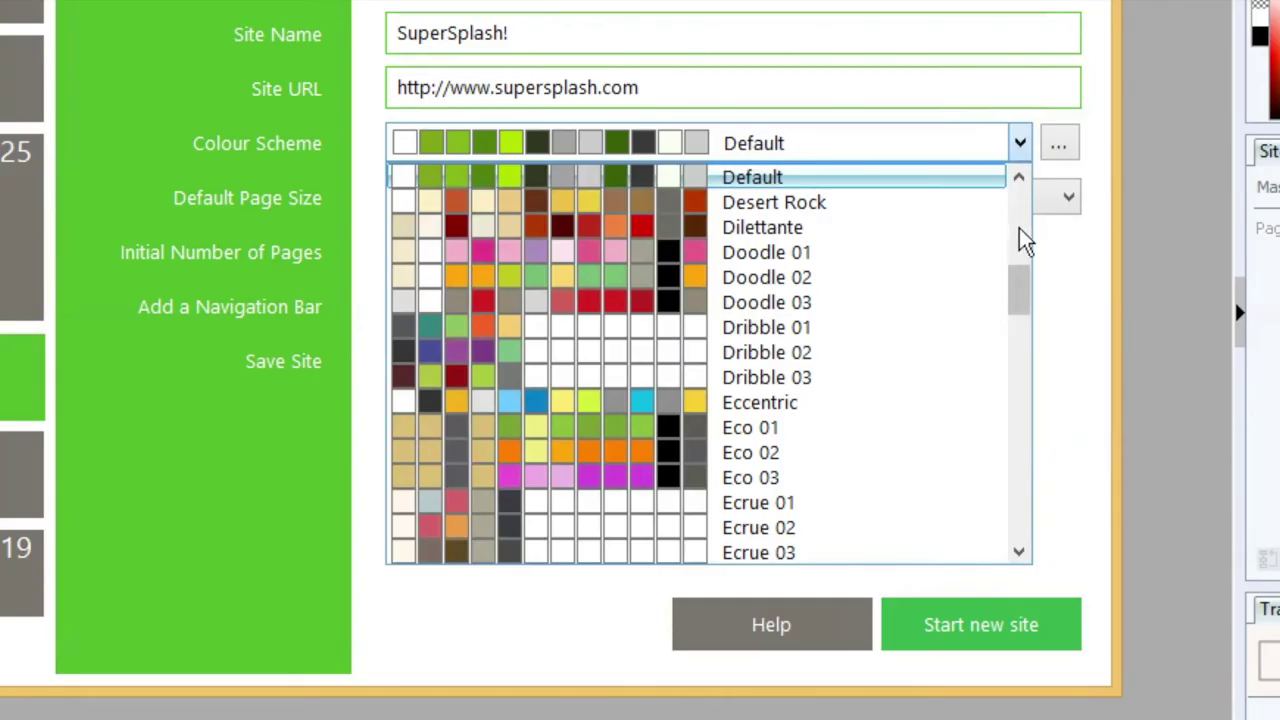
- Replace the Default colour scheme with Pop 01 from the scheme list
left_click_drag(936, 362, 937, 348)
left_click_drag(1025, 265, 1034, 414)
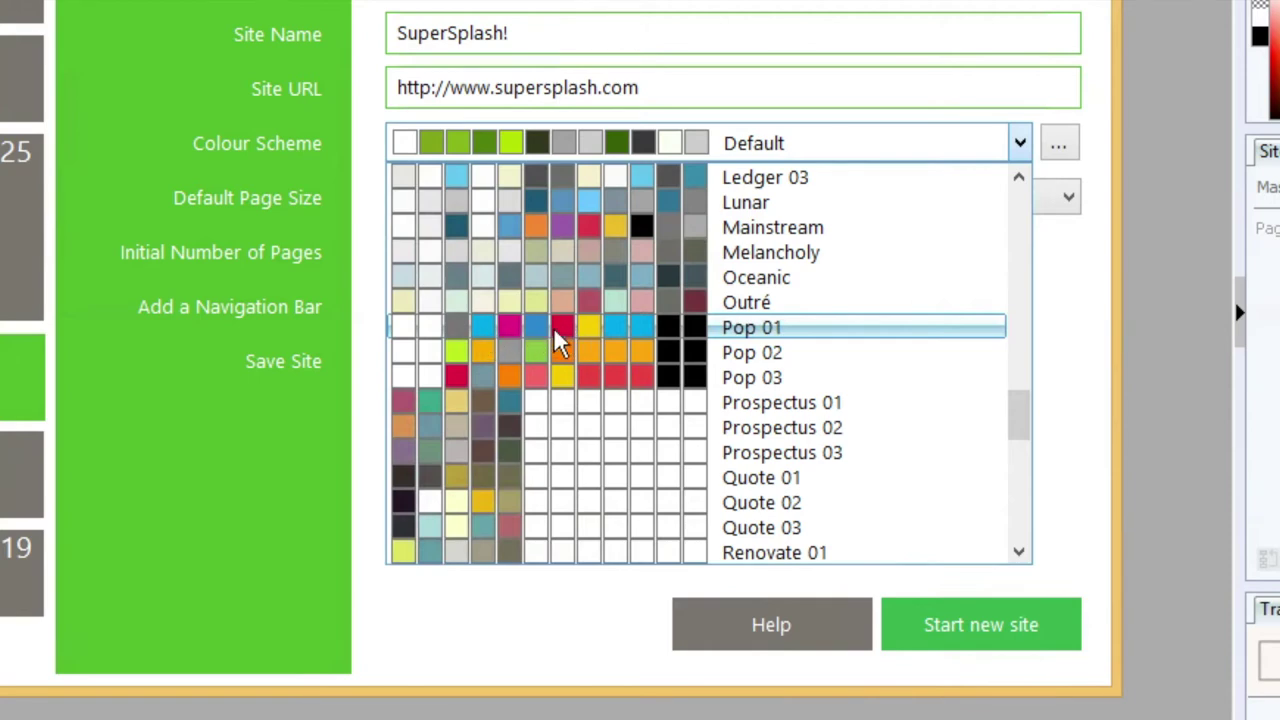
left_click(879, 331)
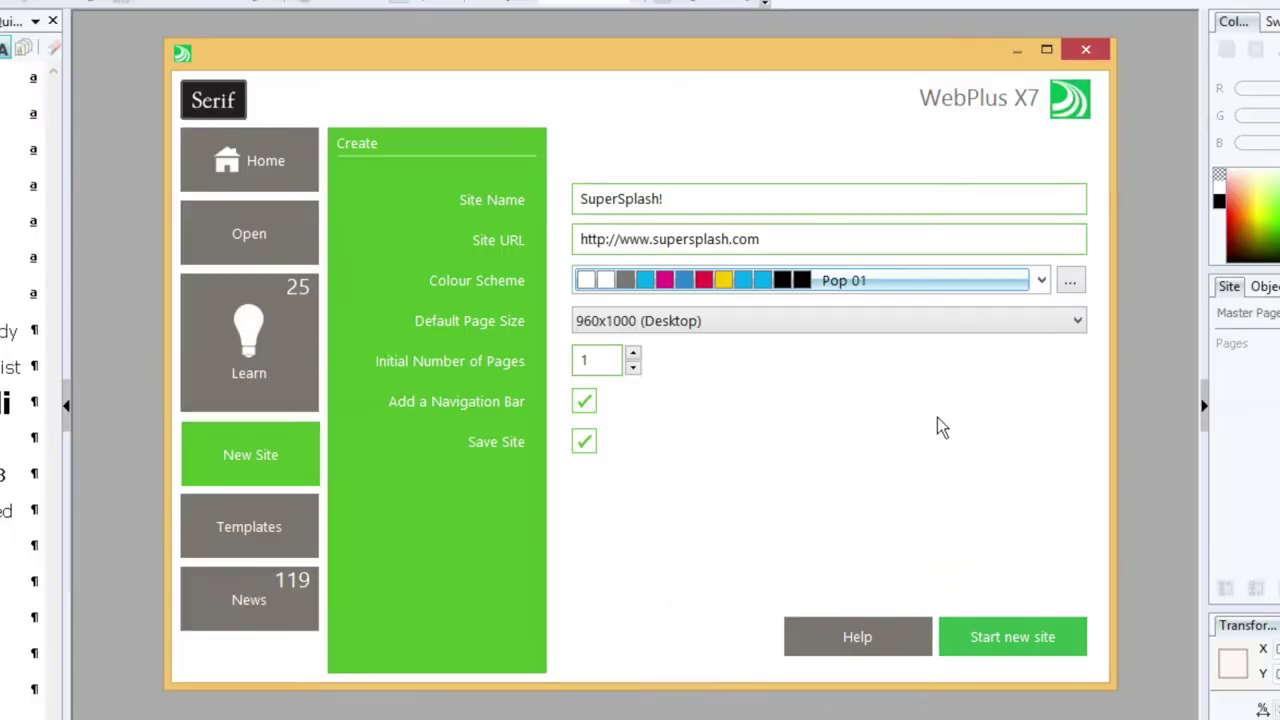
- Load the Pop 01 scheme into the Colour Scheme Designer's palette
left_click(1072, 285)
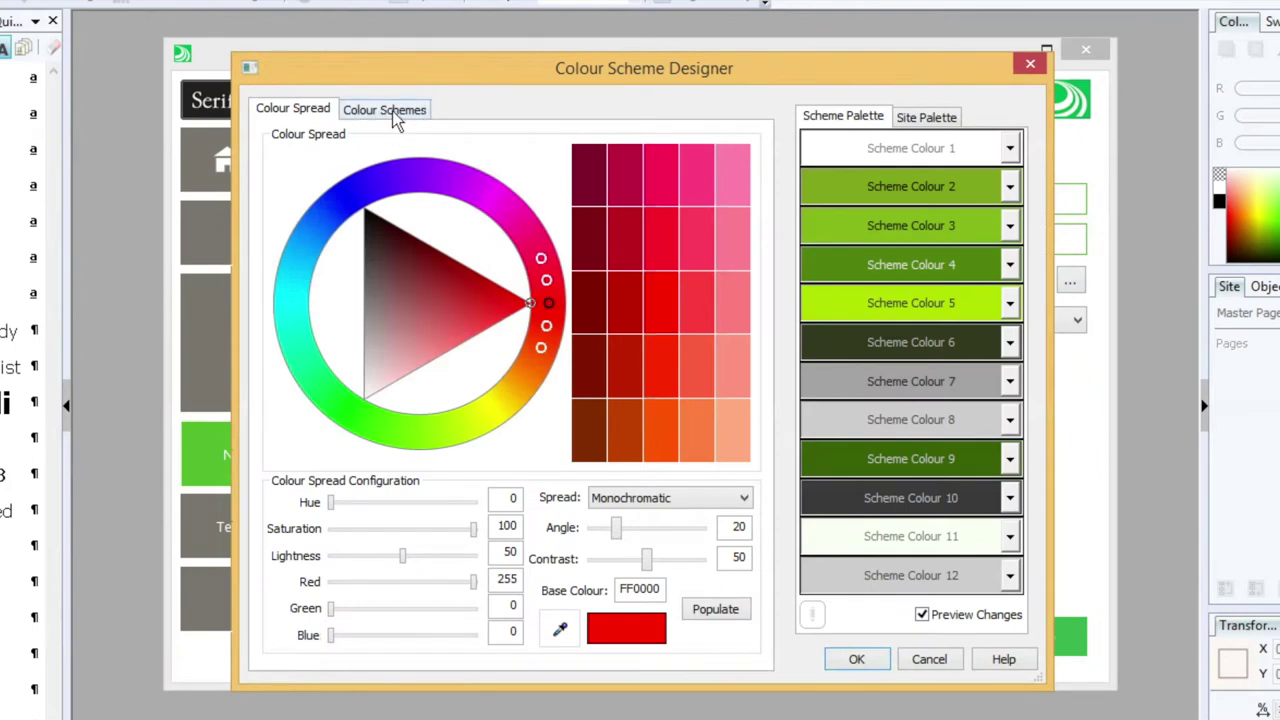
left_click(395, 114)
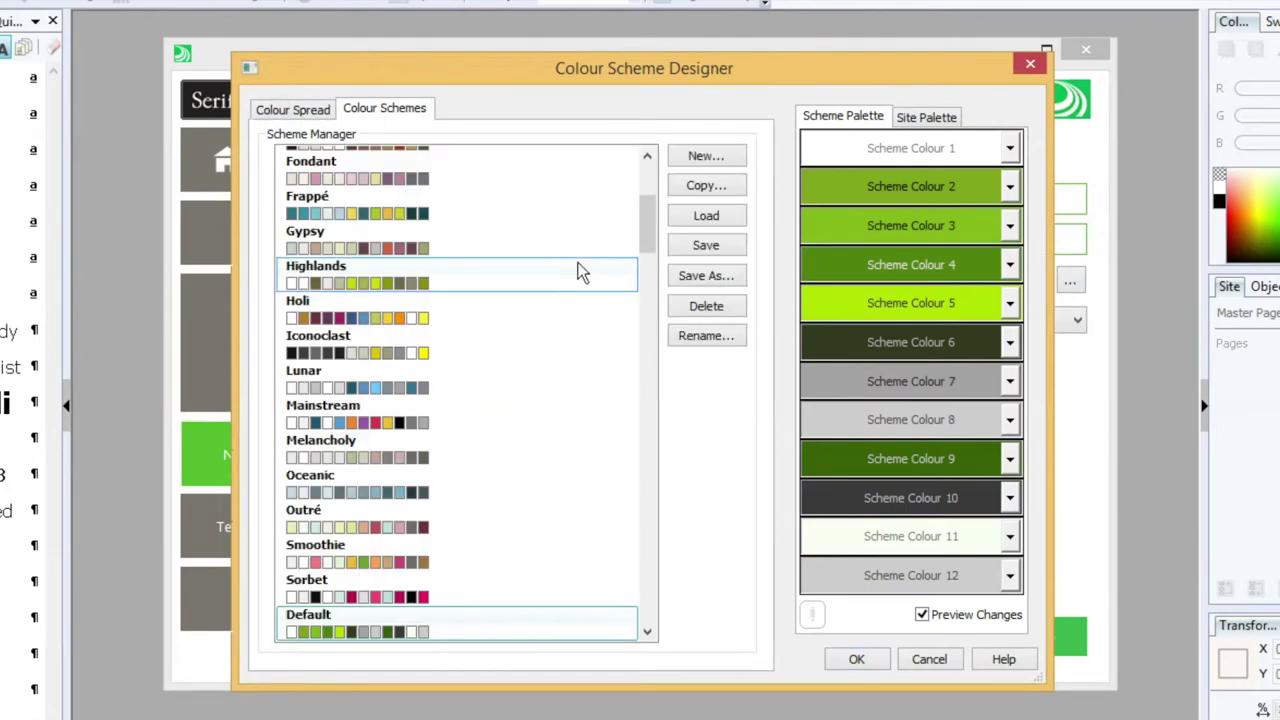
left_click_drag(648, 222, 670, 486)
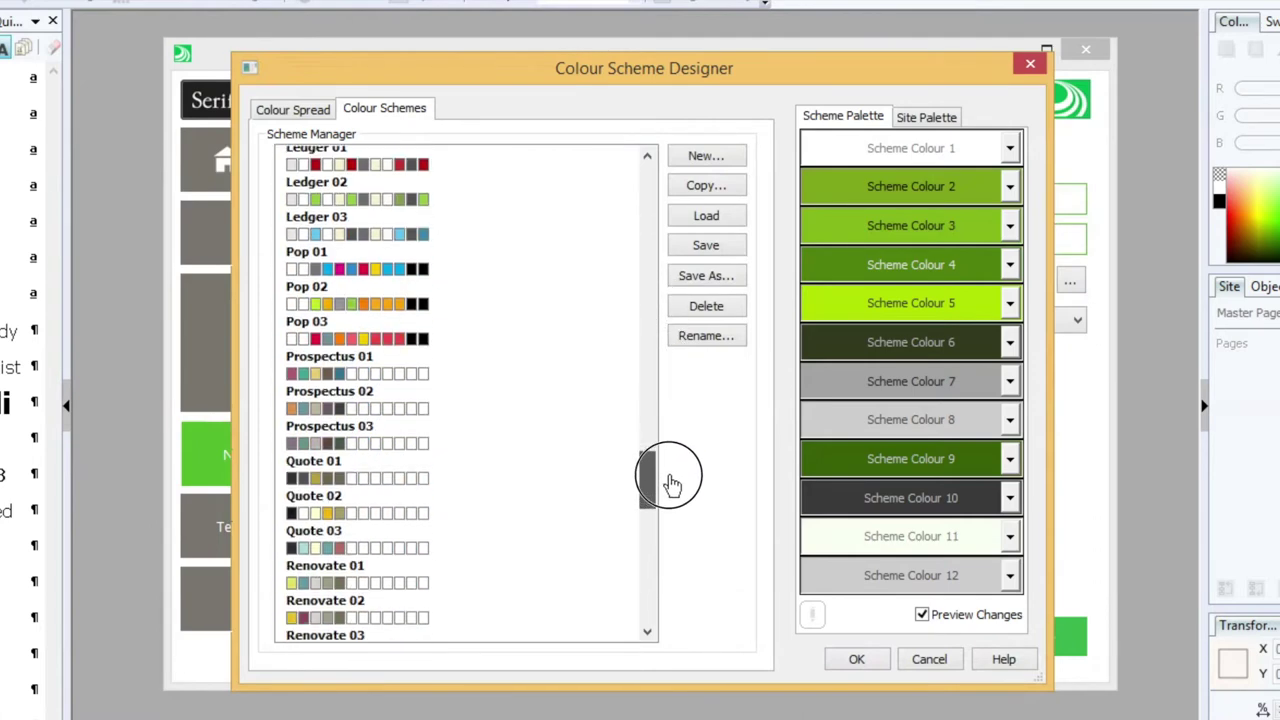
left_click(506, 274)
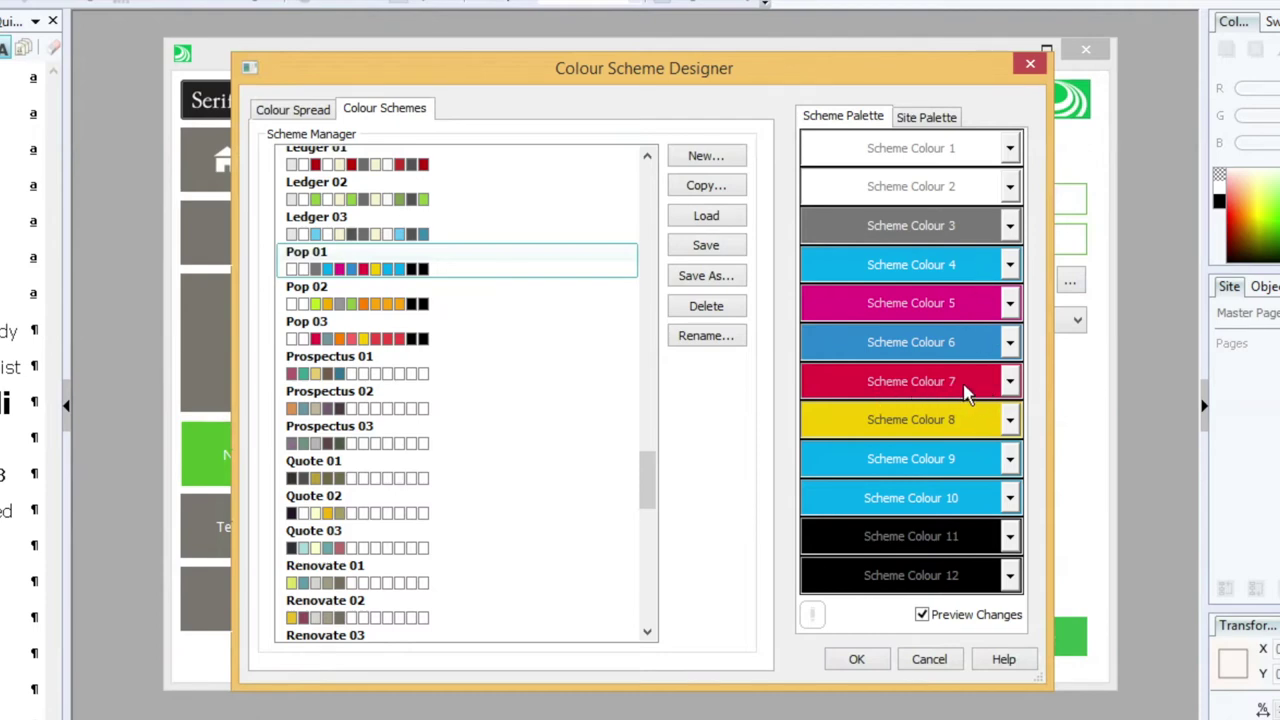
- Change Scheme Colour 7 from crimson to Orange
left_click(965, 392)
left_click(1010, 385)
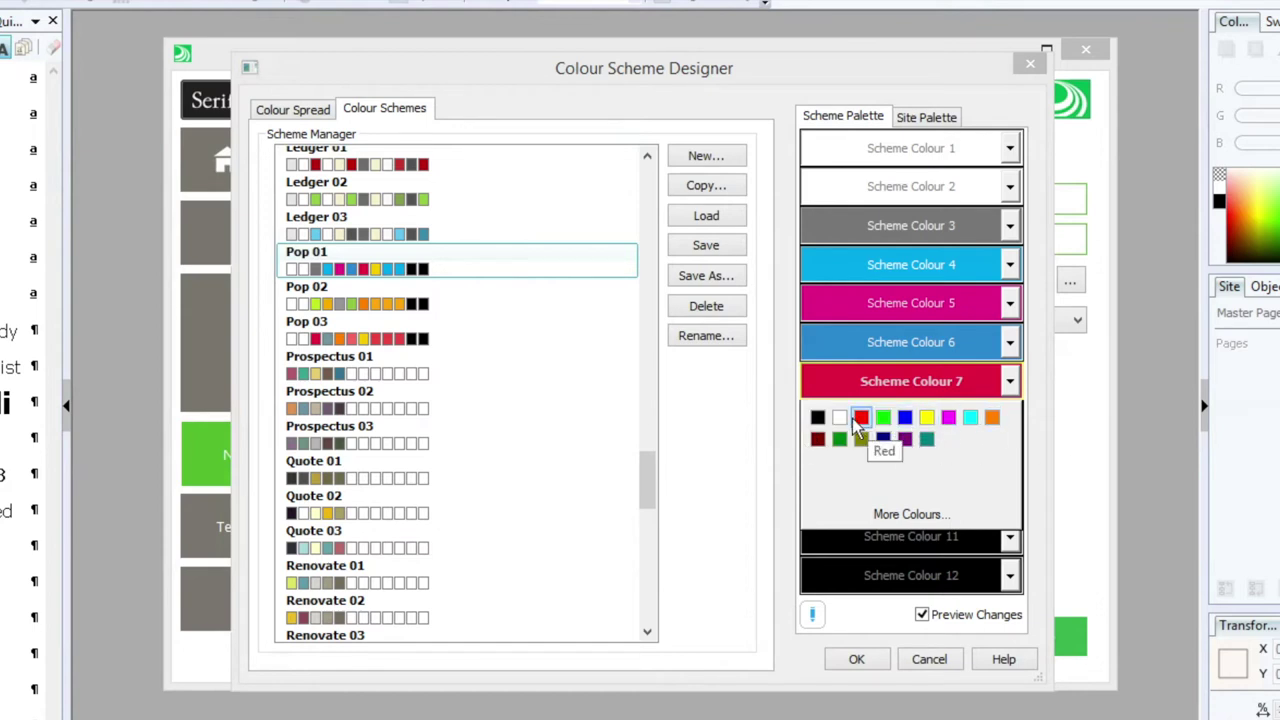
left_click(992, 419)
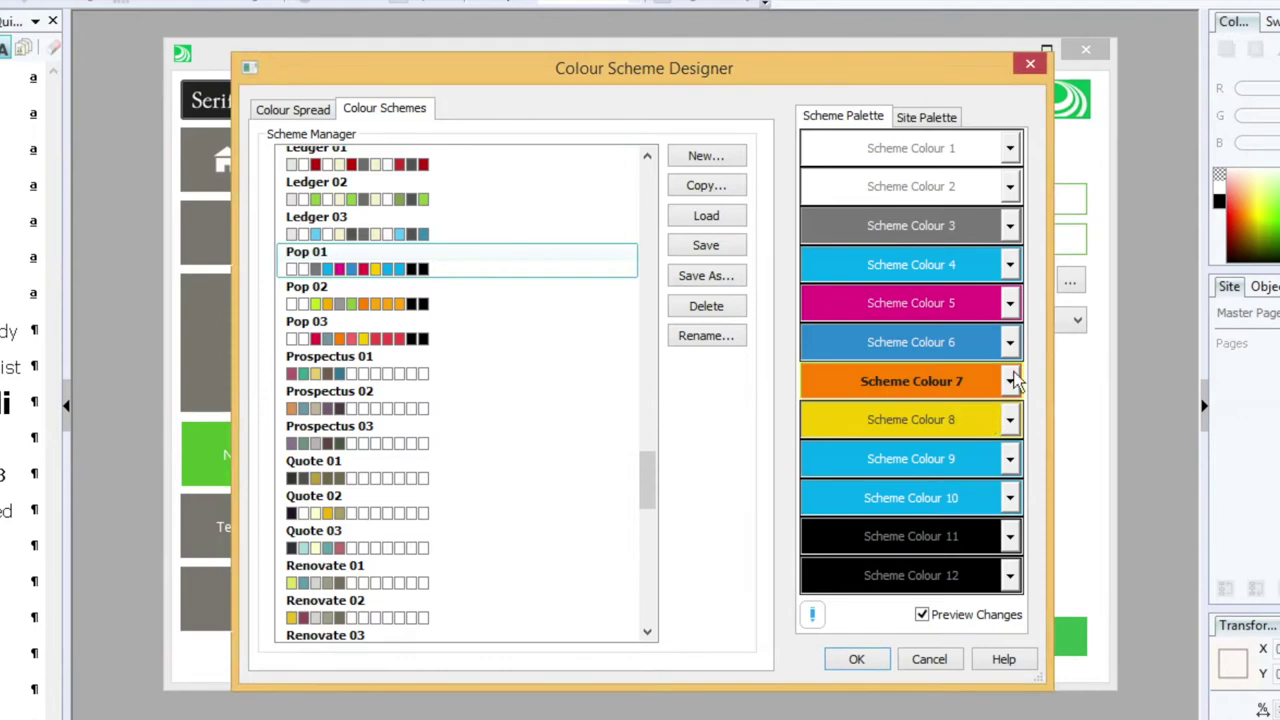
left_click(1010, 383)
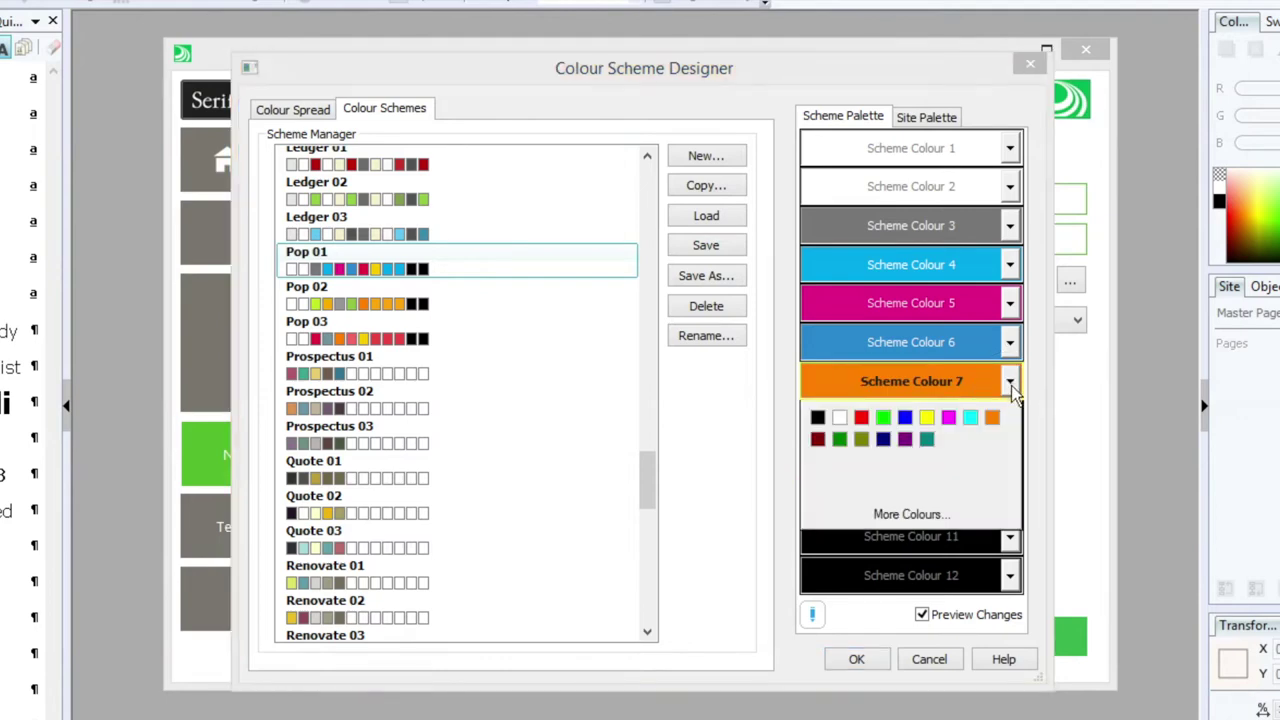
- Set Scheme Colour 7 to the lighter orange FFAE27 (255, 174, 39) in the Colour Selector
left_click(928, 515)
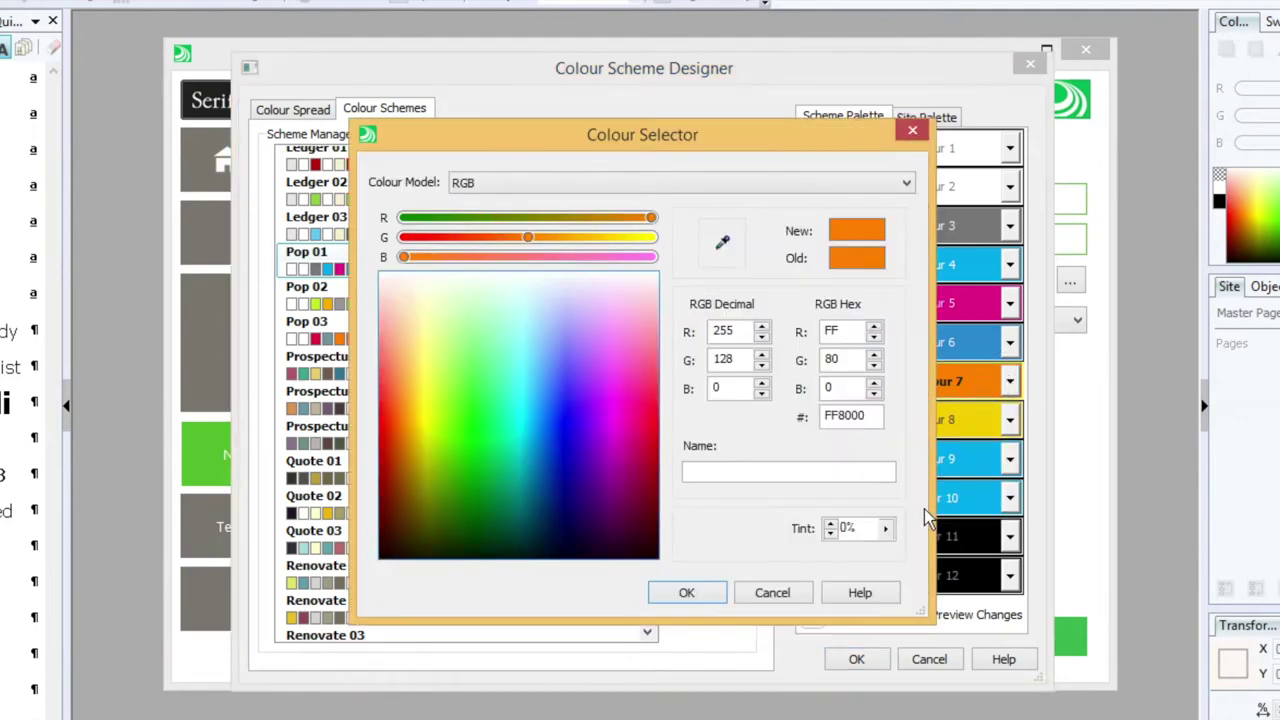
mouse_move(408, 414)
left_mouse_down()
mouse_move(634, 349)
mouse_move(583, 390)
mouse_move(500, 418)
mouse_move(405, 415)
mouse_move(410, 398)
left_mouse_up()
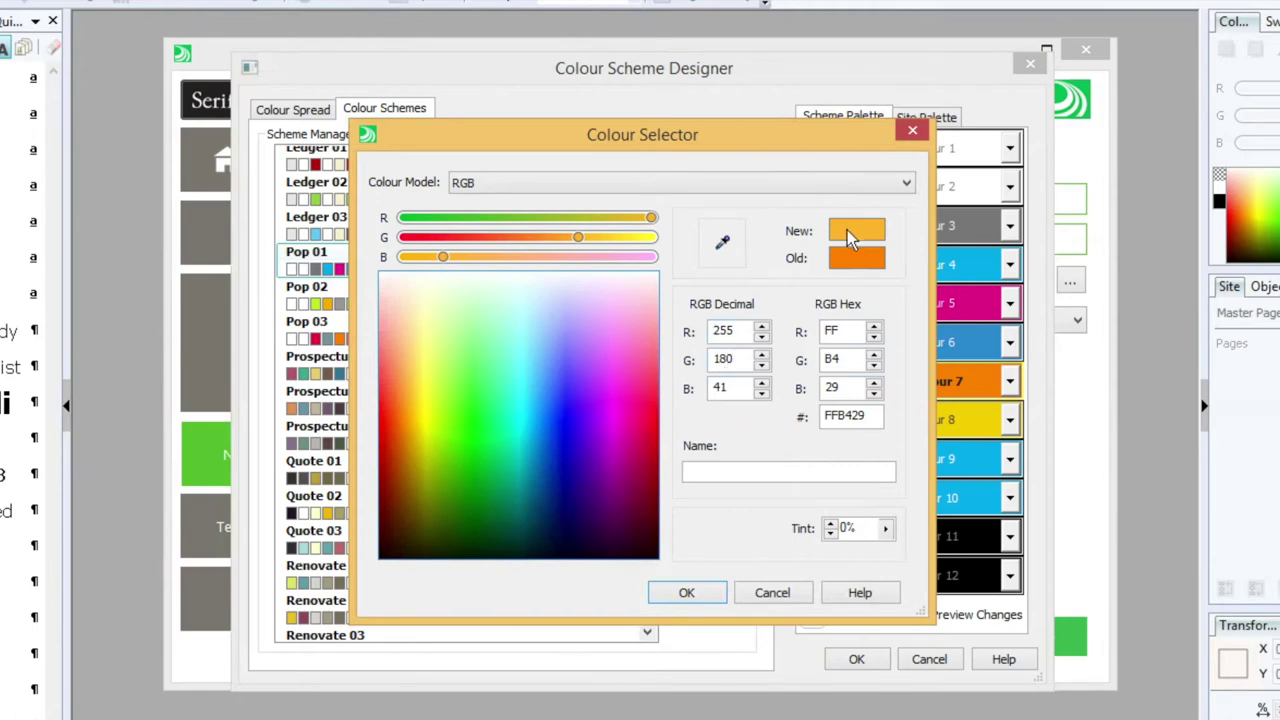
left_click(722, 245)
left_click_drag(718, 248, 1145, 278)
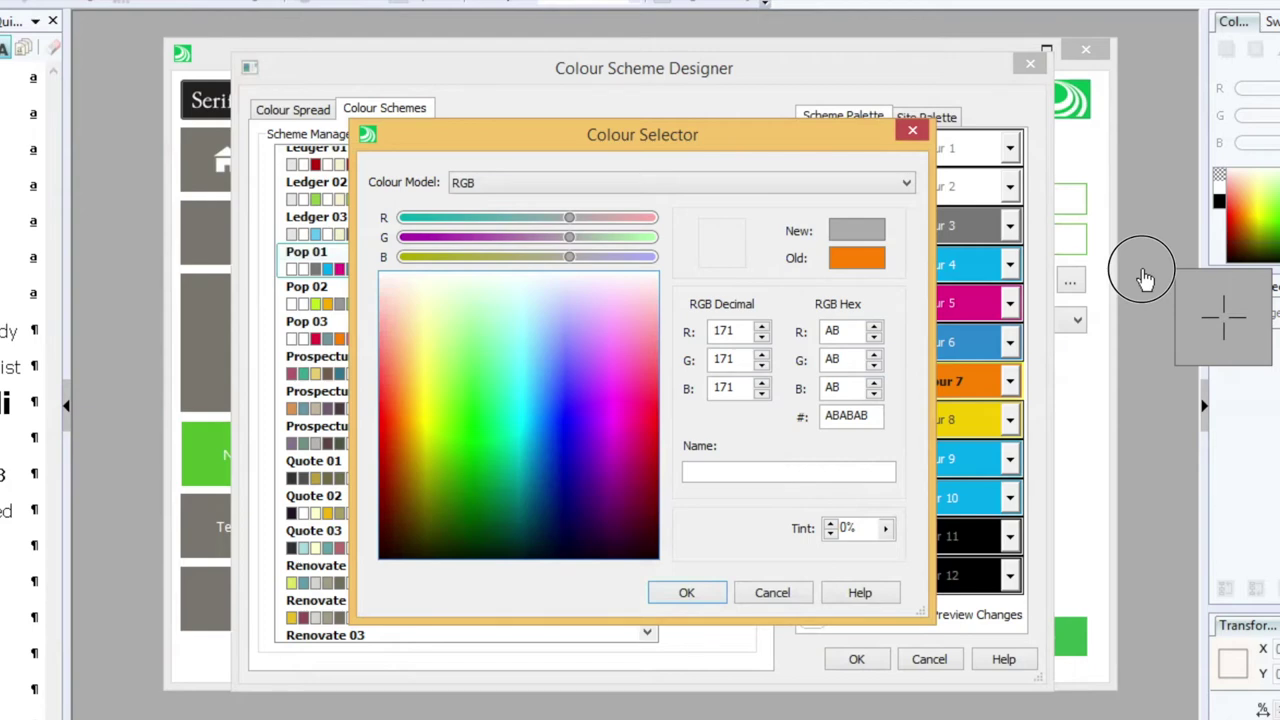
left_click_drag(1145, 278, 1152, 265)
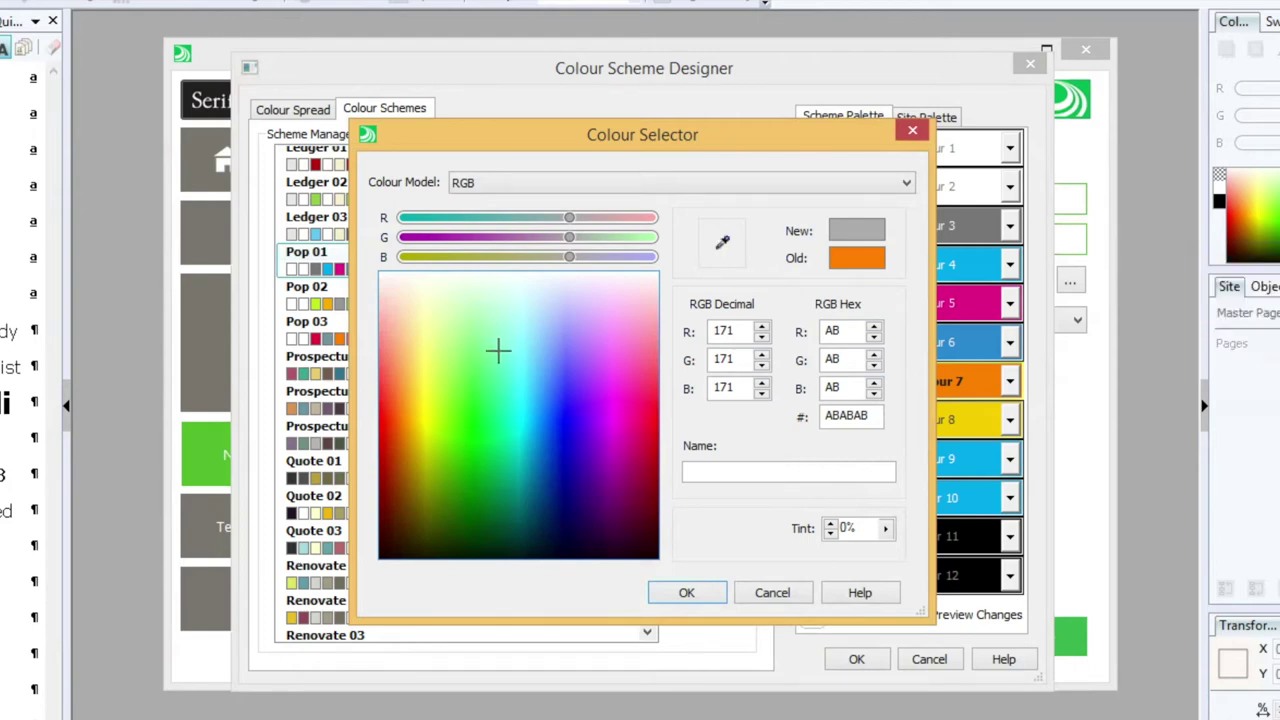
left_click_drag(407, 400, 407, 397)
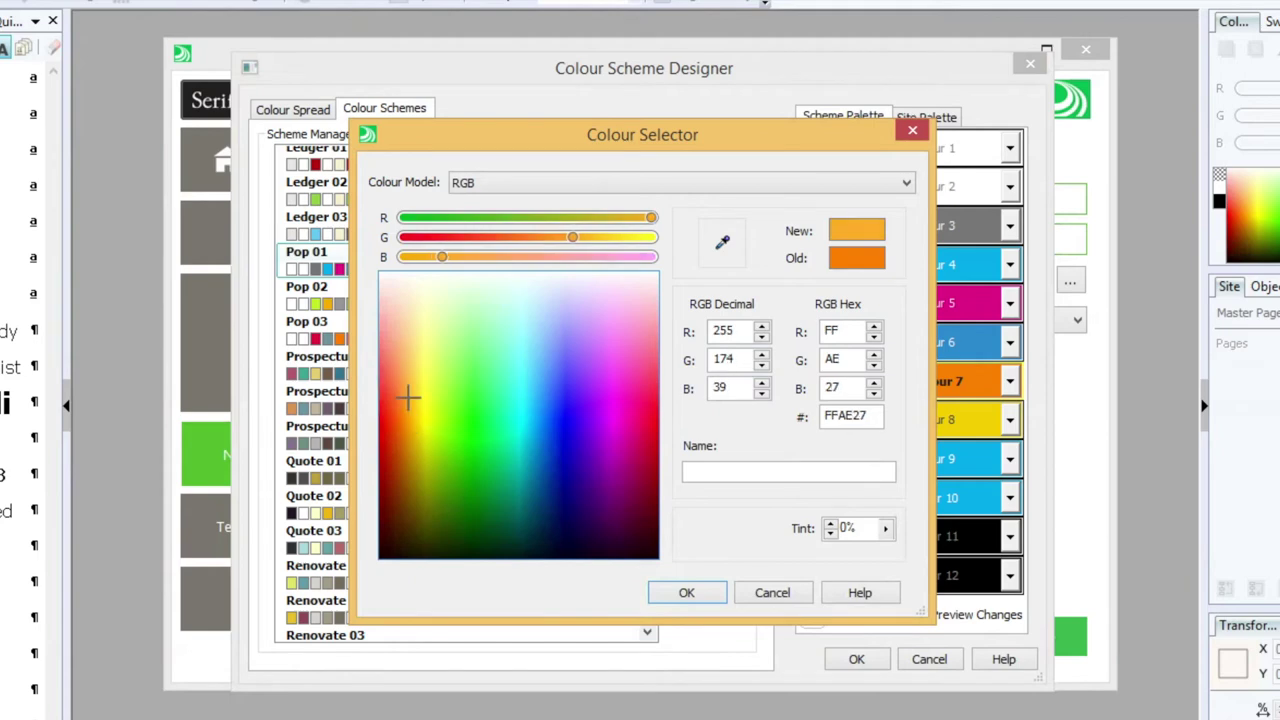
left_click(692, 598)
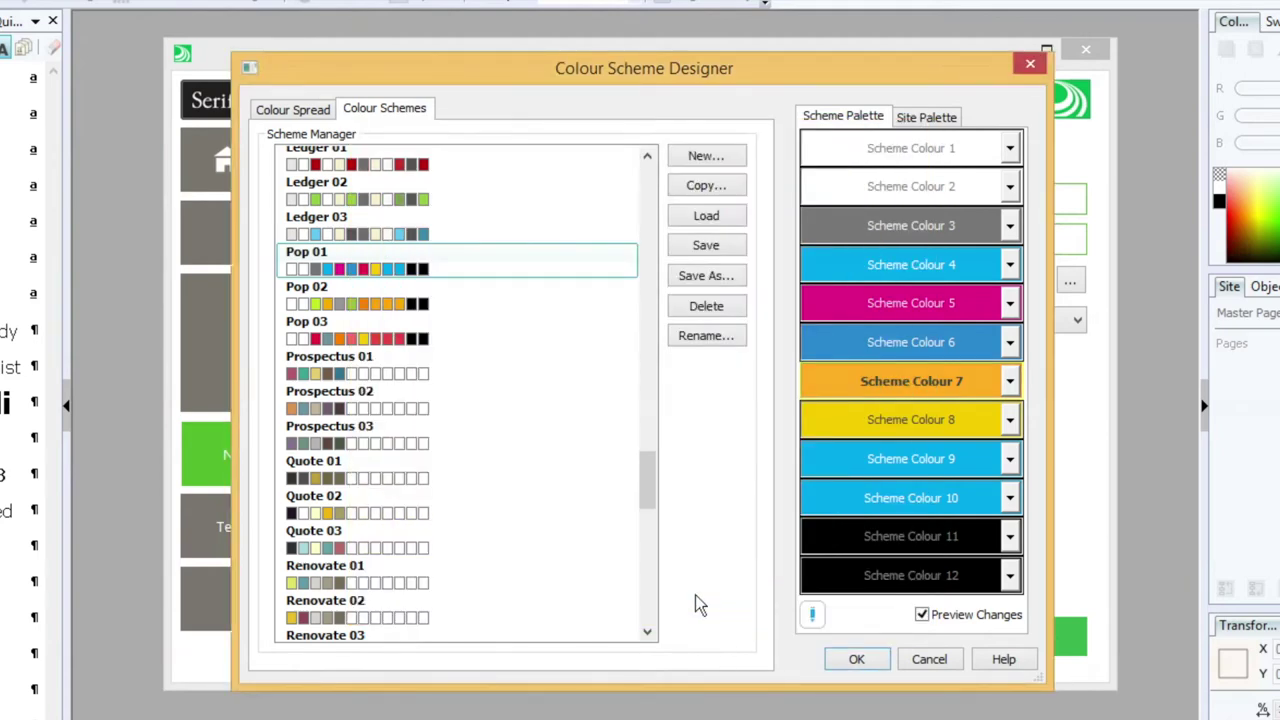
- Save the edited palette as a new scheme named SuperSplash Colours and apply it
left_click(721, 280)
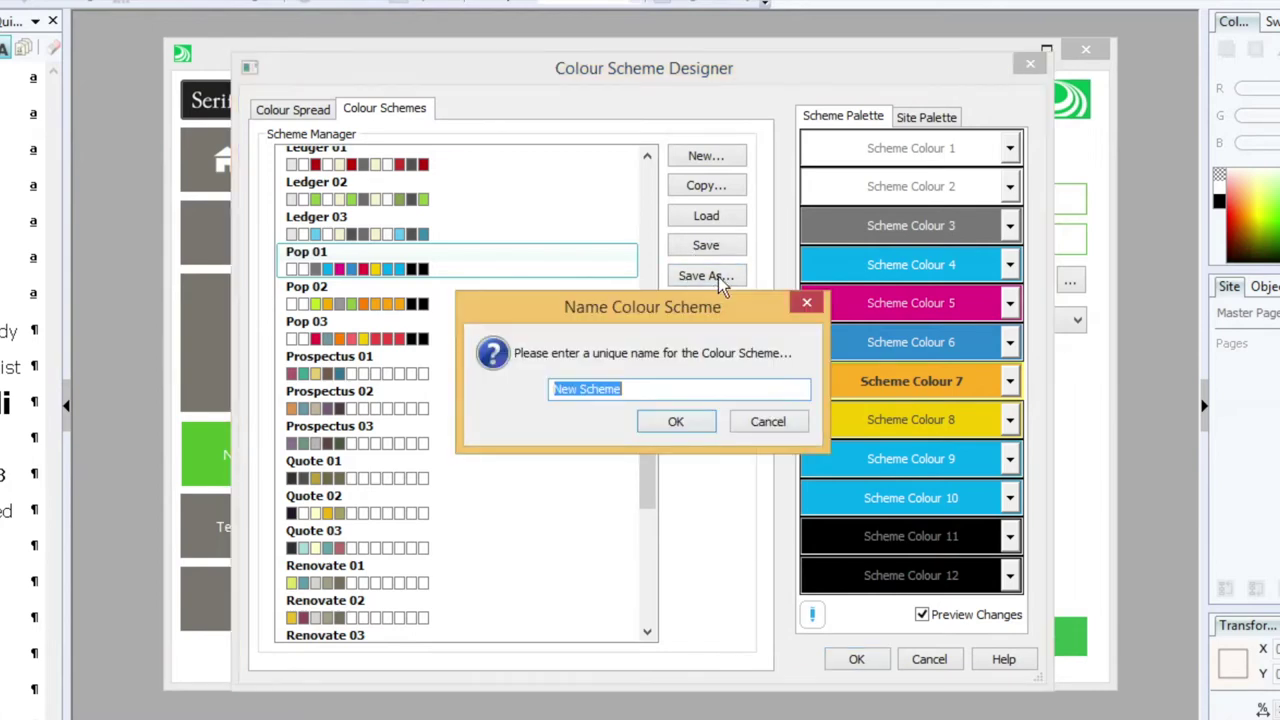
type("Sd")
key("BackSpace")
key("BackSpace")
type("Supe")
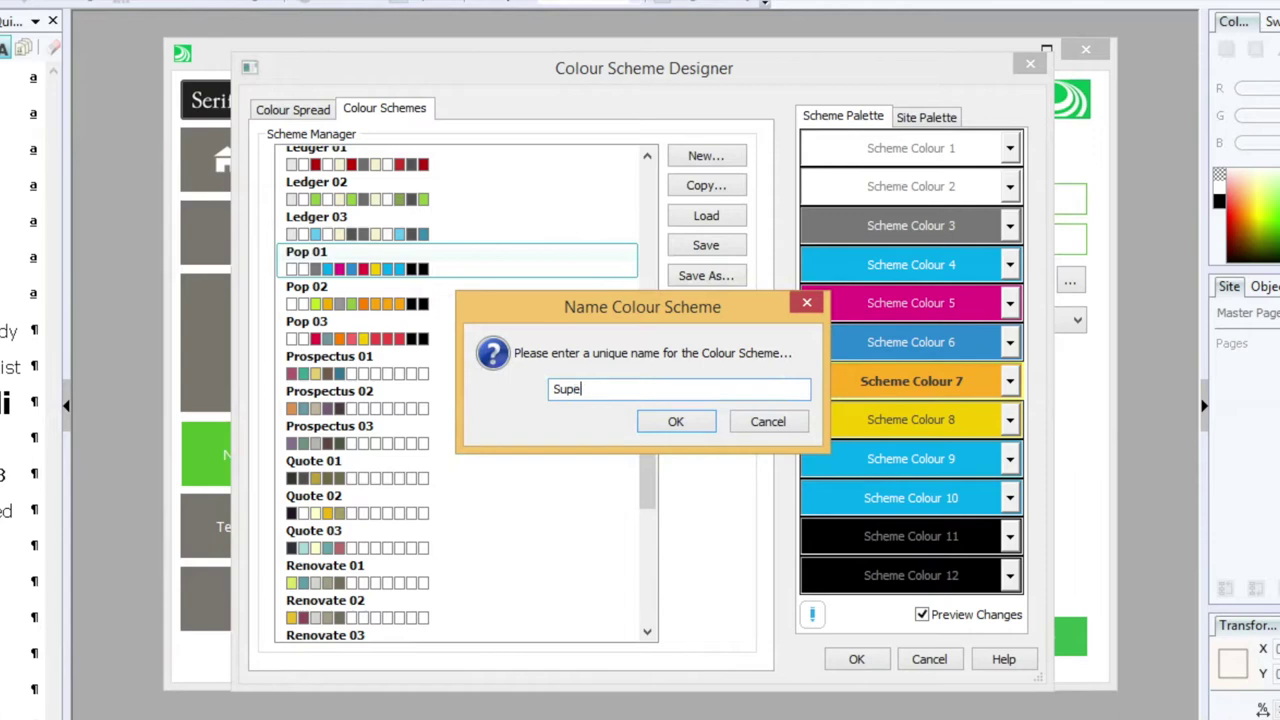
type("rSplash Colours")
left_click(677, 426)
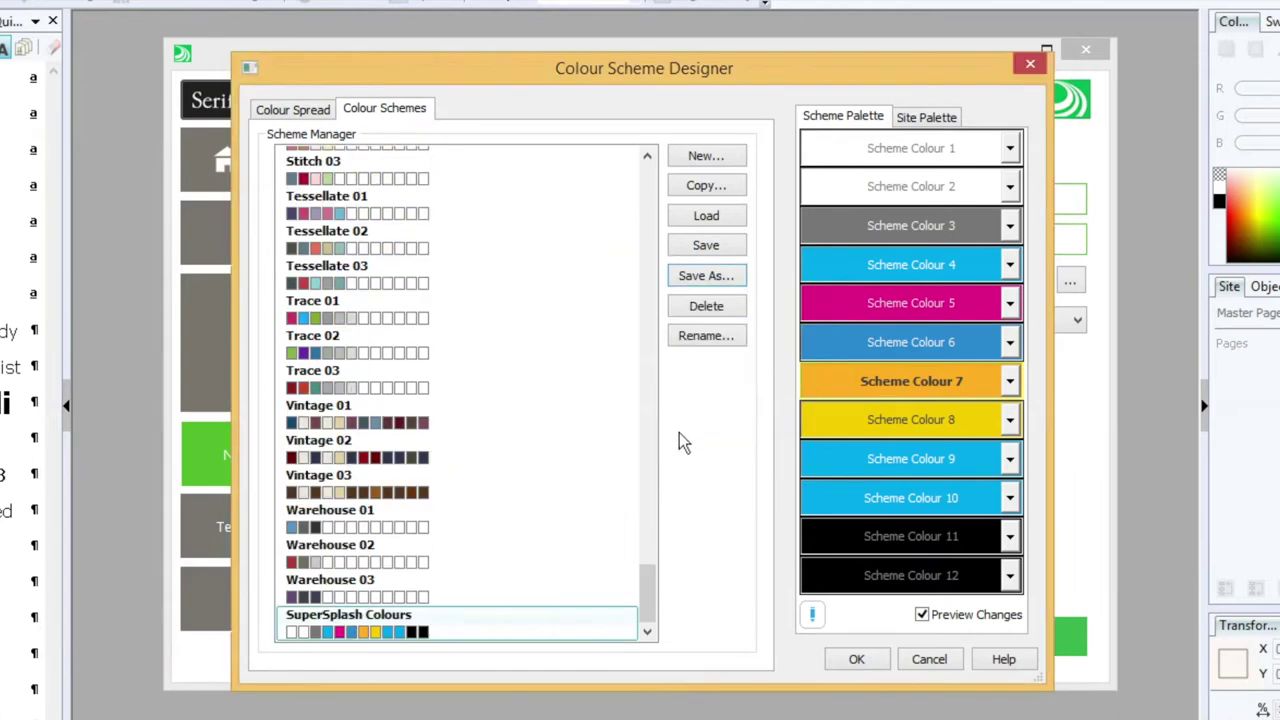
left_click(879, 659)
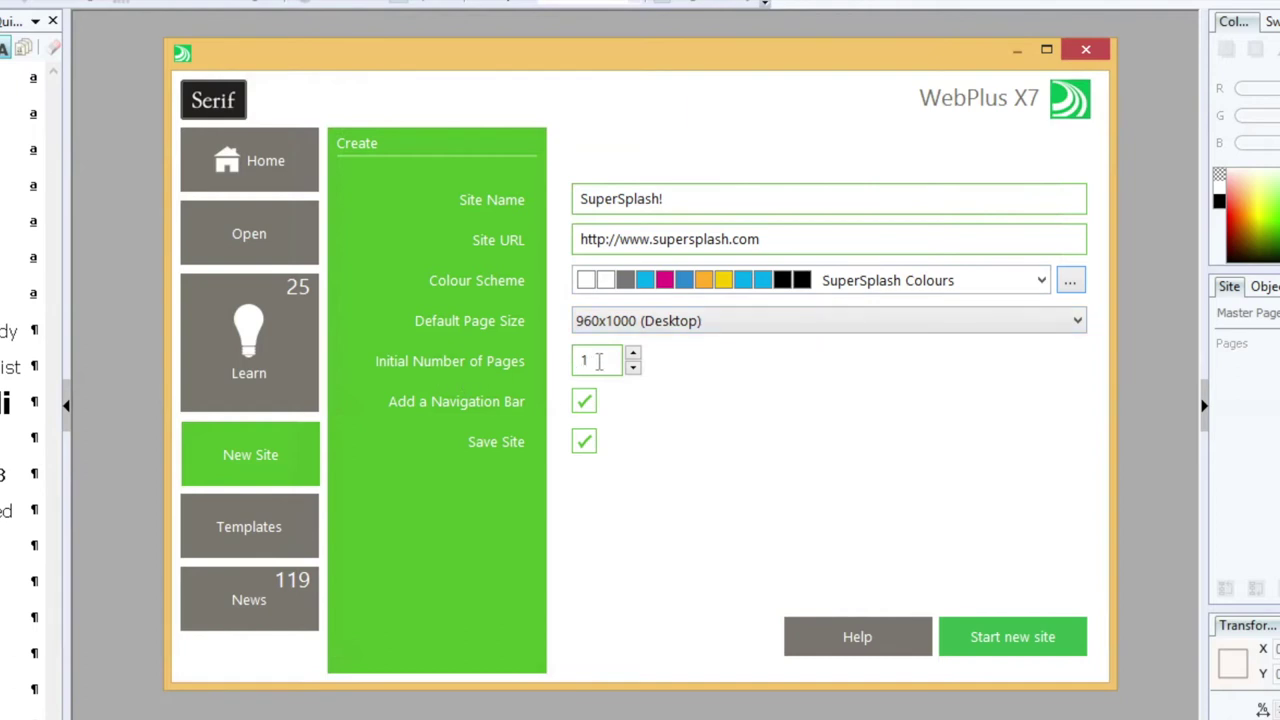
- Create the site with 4 initial pages
left_click(633, 355)
left_click(1048, 644)
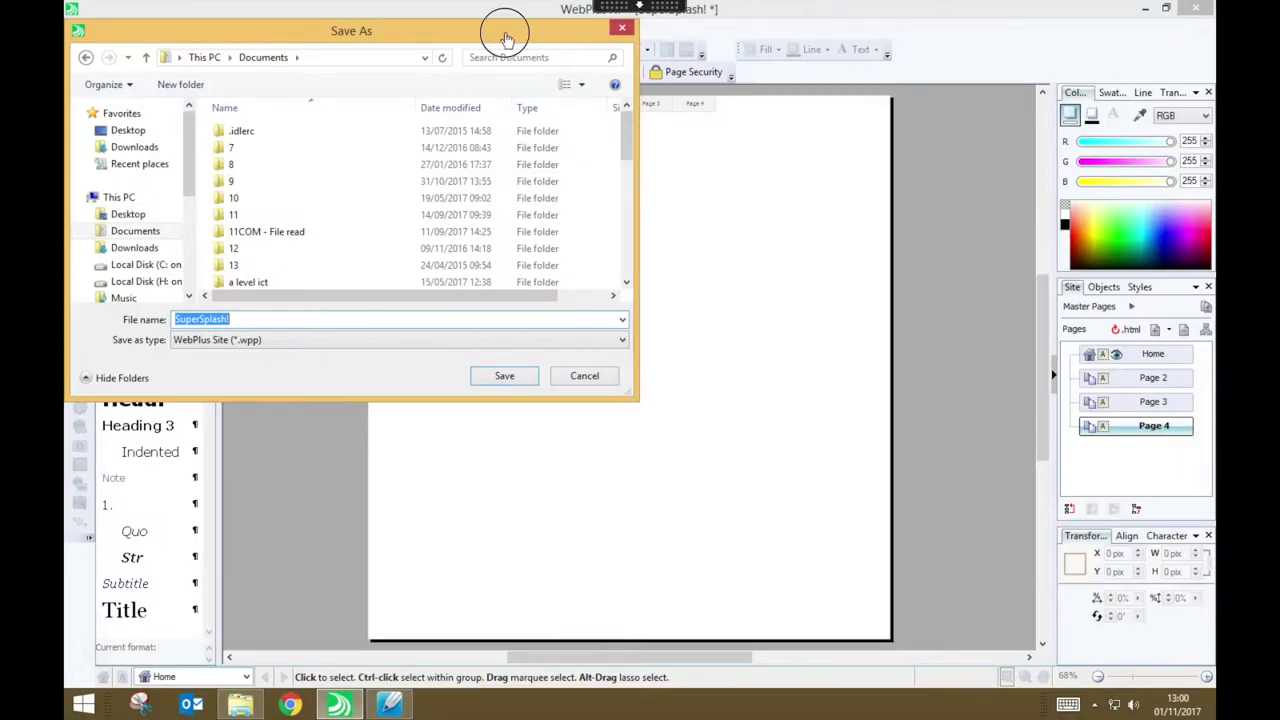
left_click_drag(507, 38, 746, 112)
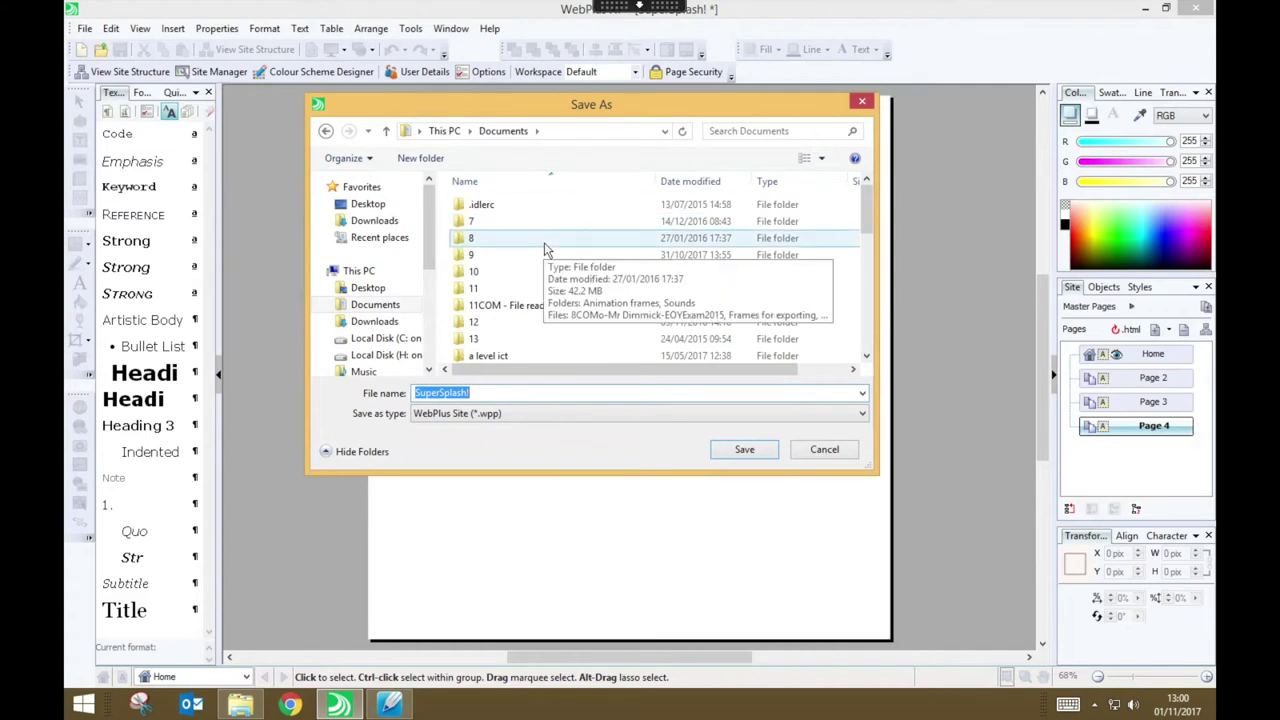
- Create a new SuperSplash folder inside the Digital Literacy folder
left_click(870, 230)
left_click_drag(870, 230, 866, 271)
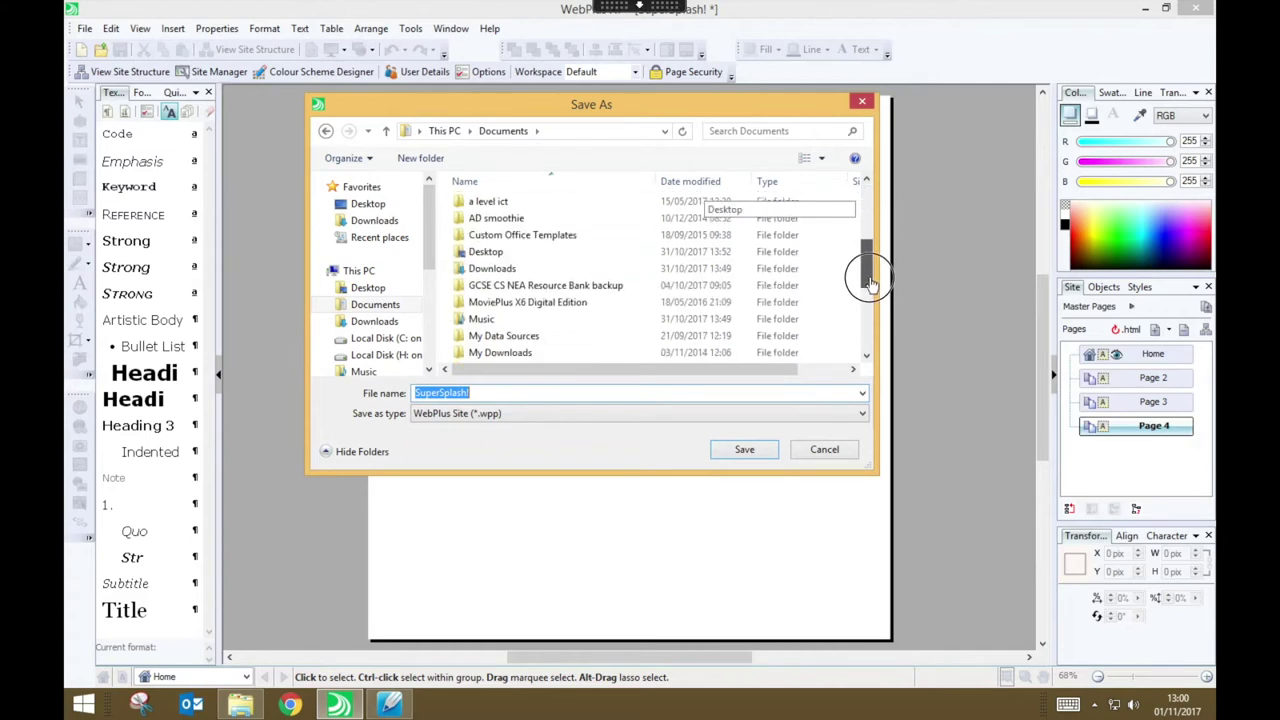
double_click(572, 305)
left_click(575, 290)
double_click(575, 290)
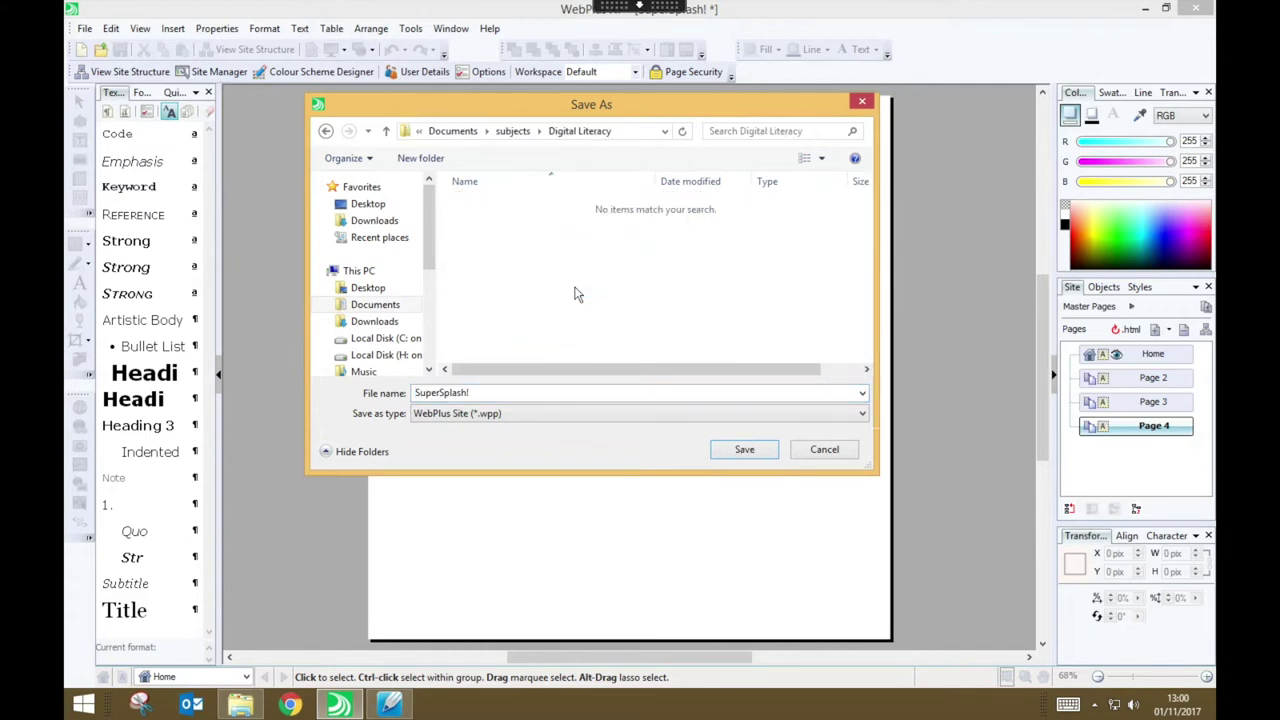
left_click(436, 158)
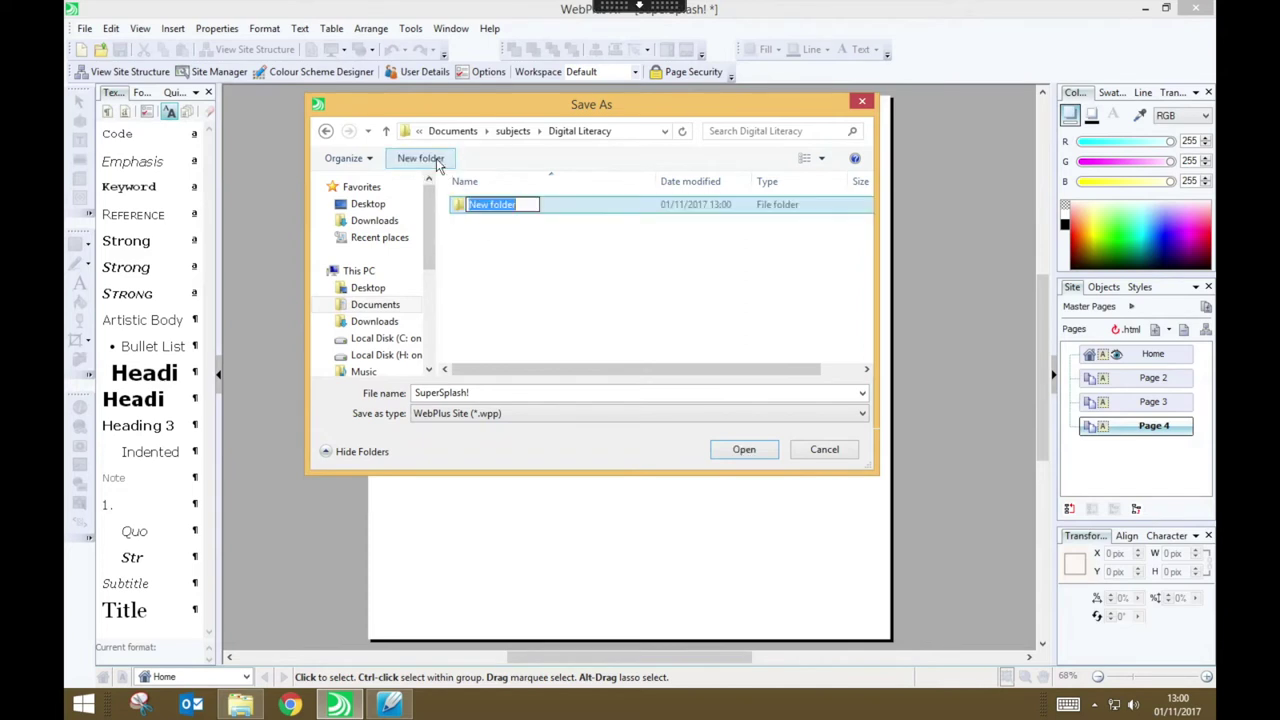
type("SuperSplash")
key("Return")
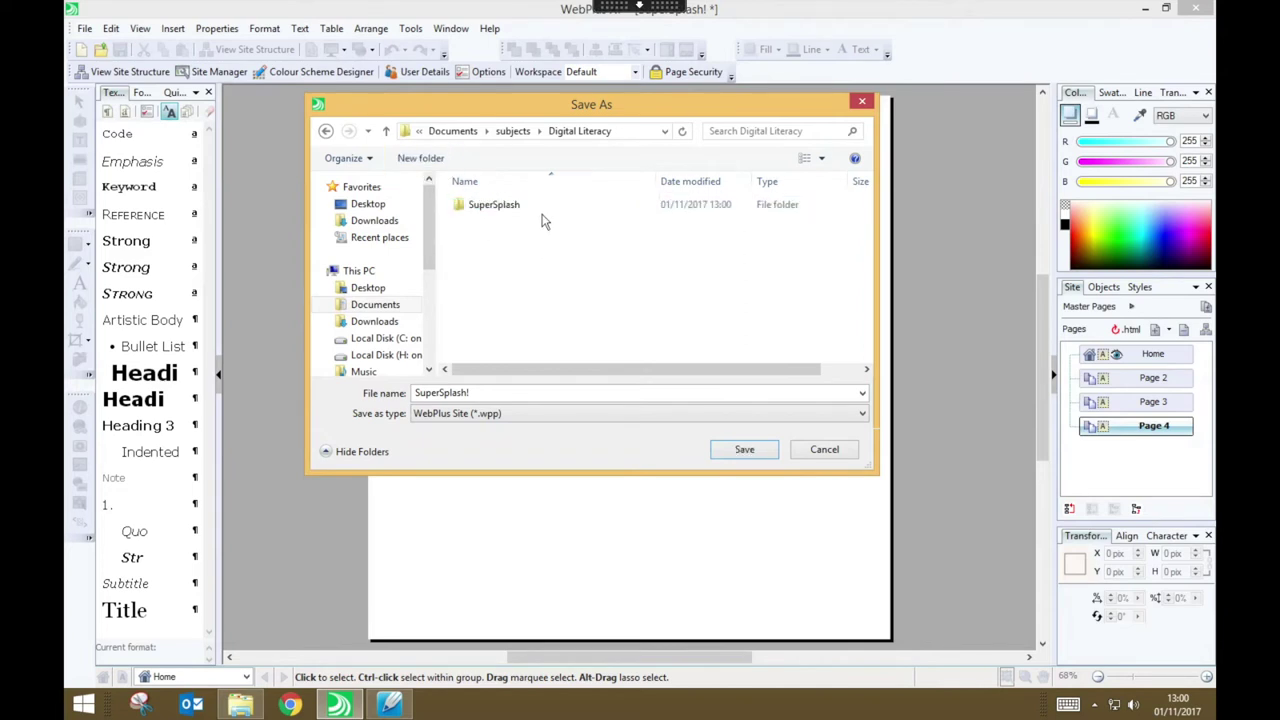
- Save the site as SuperSplash Website in the SuperSplash folder
double_click(543, 219)
left_click(491, 393)
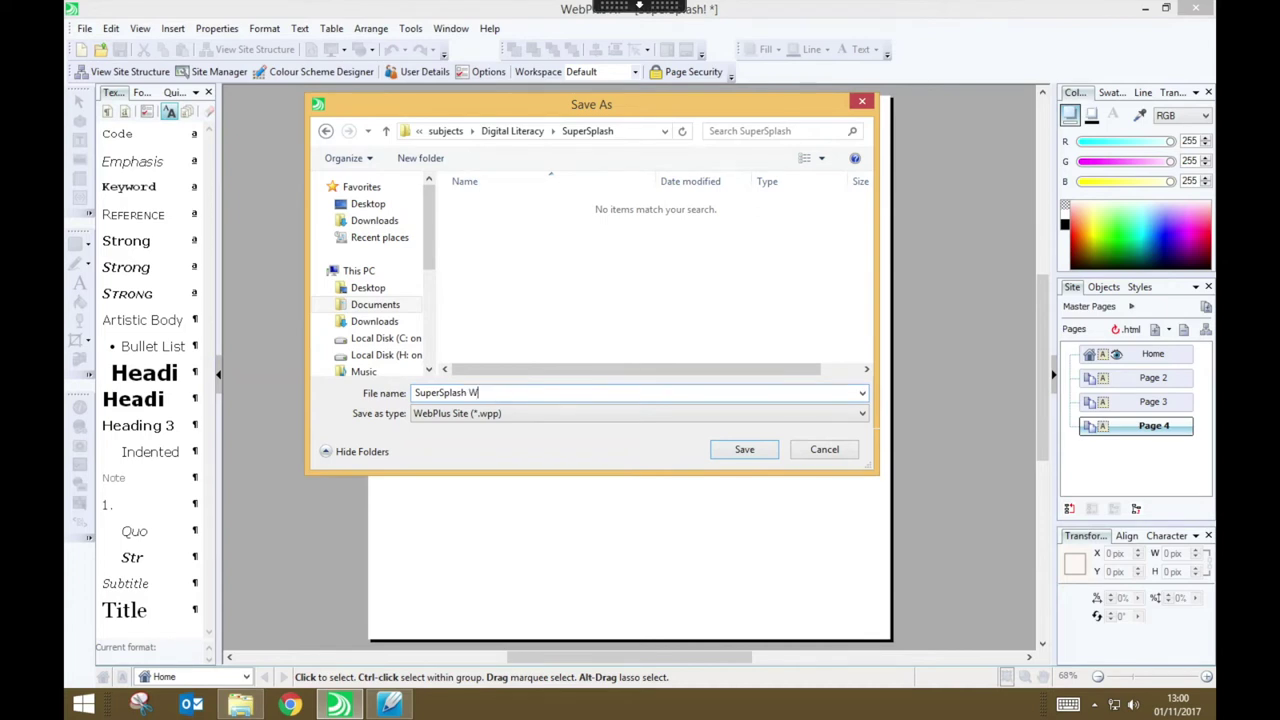
type("site")
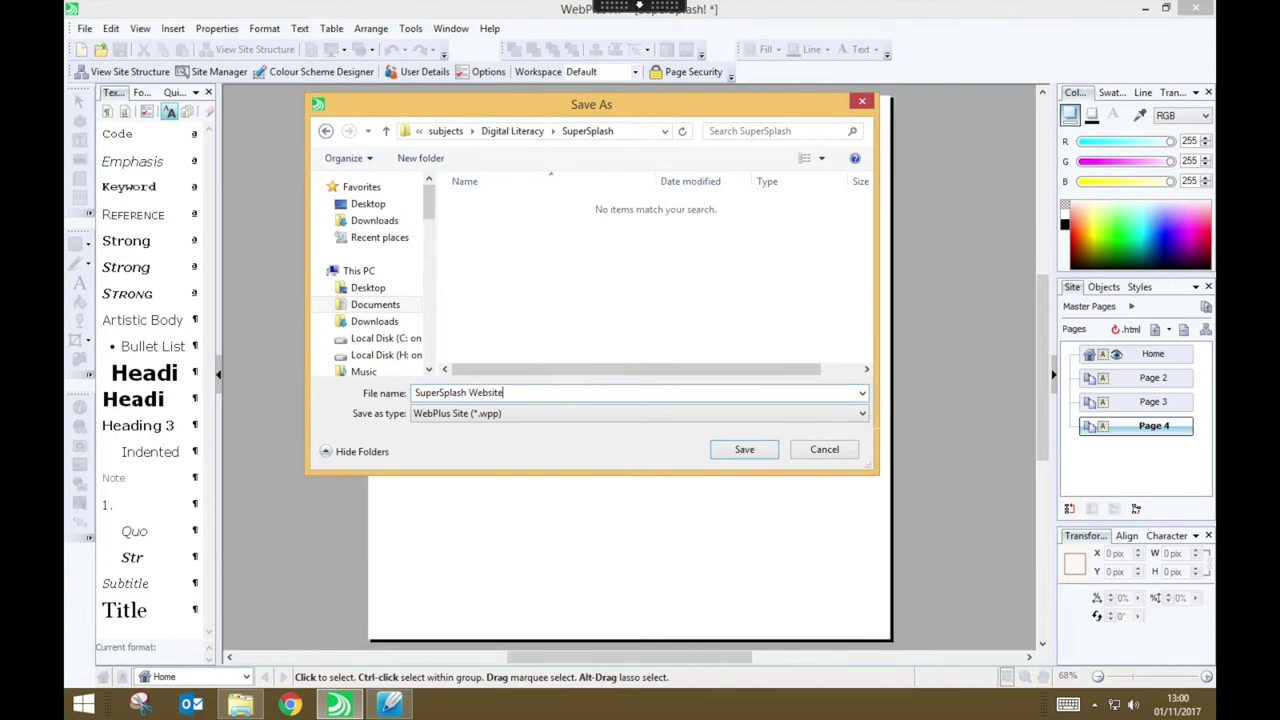
left_click(737, 450)
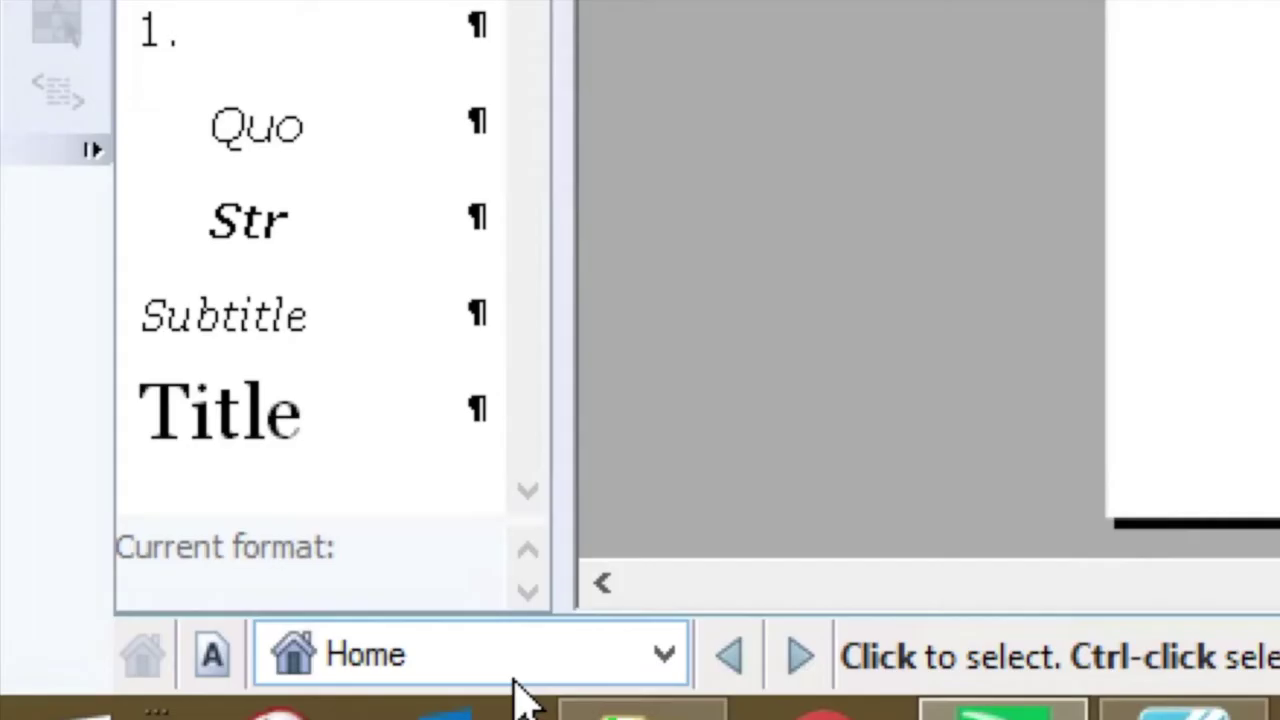
- Switch the page selector from Home to the Master A master page
left_click(664, 655)
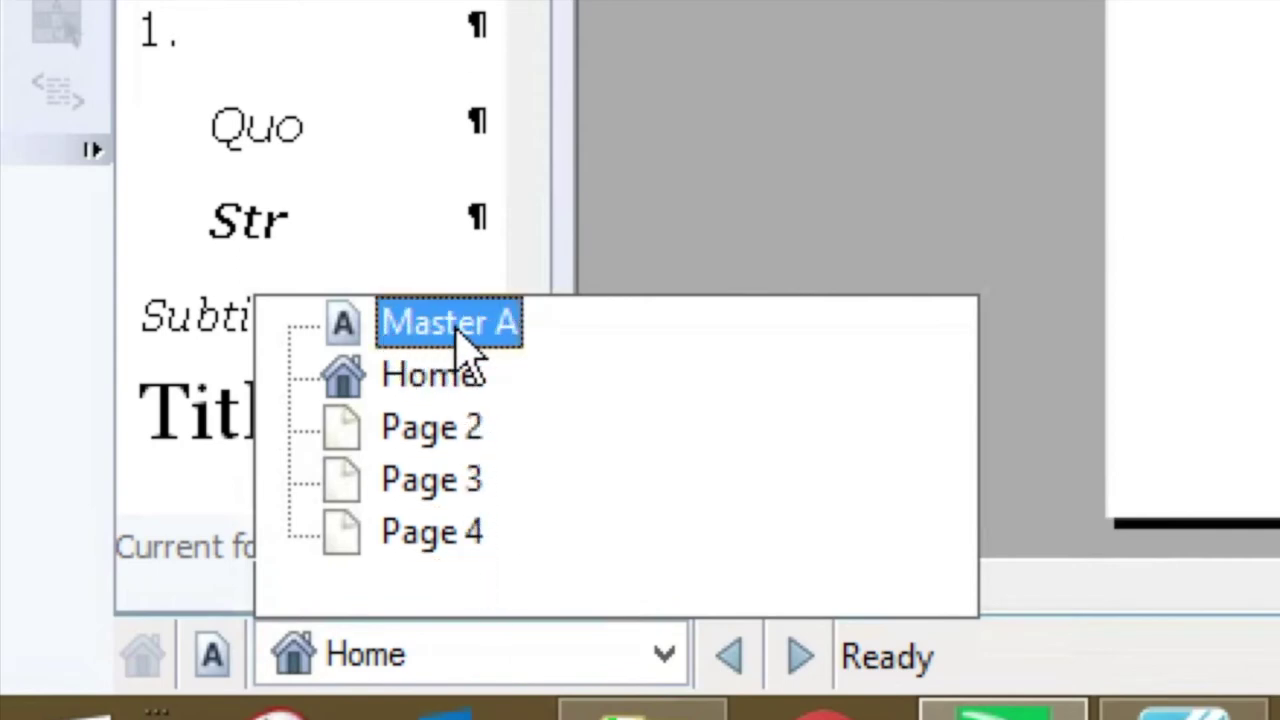
left_click(423, 334)
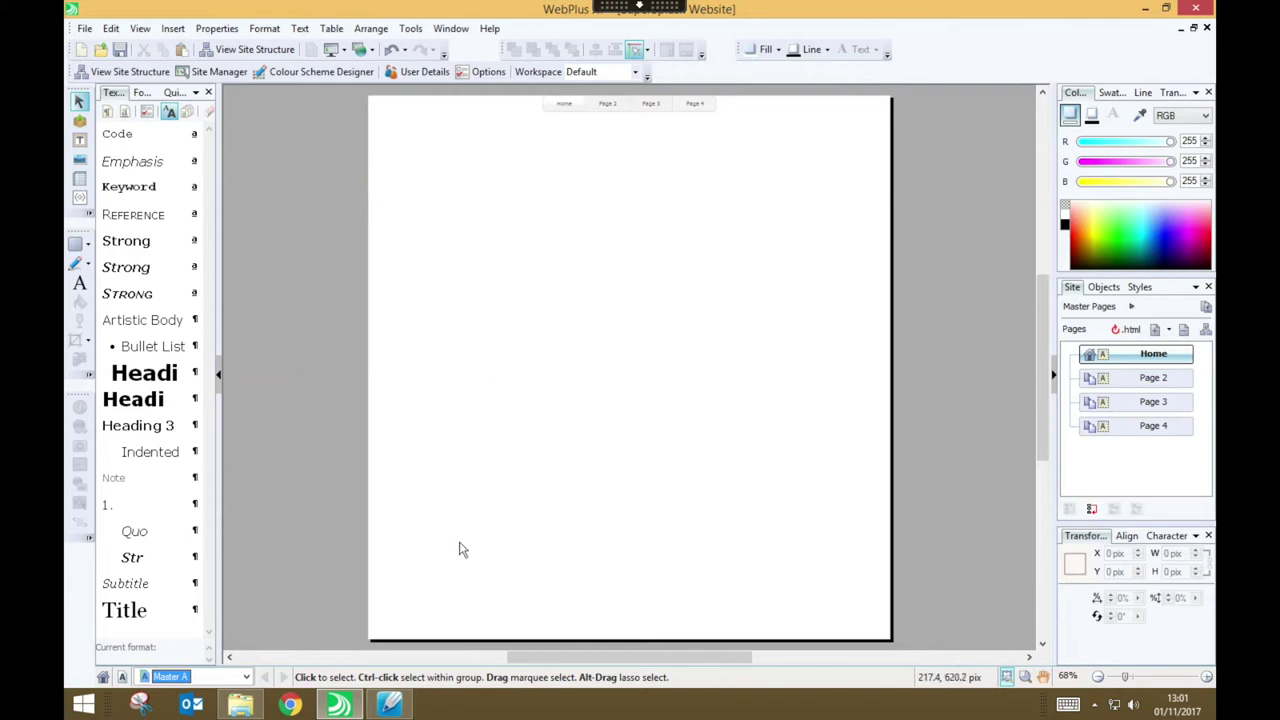
- In DrawPlus, select every part of the Super Splash logo and open Picture Export
left_click(390, 705)
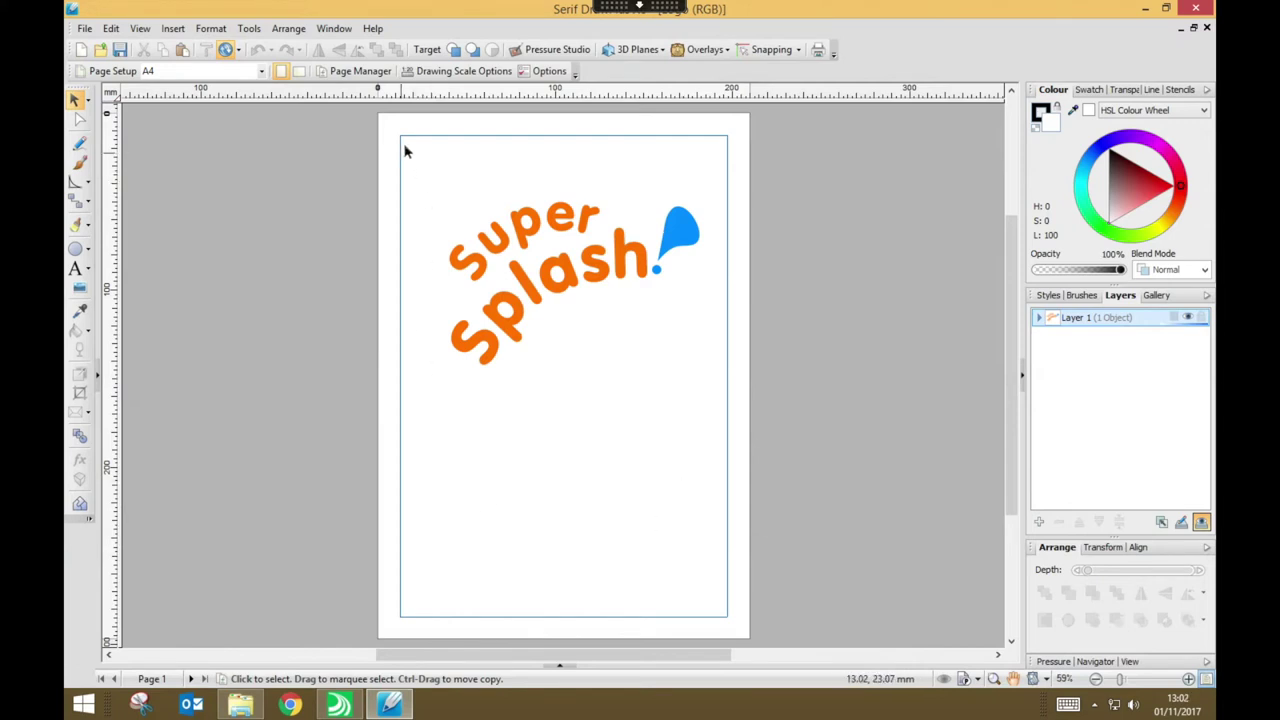
left_click_drag(404, 142, 723, 434)
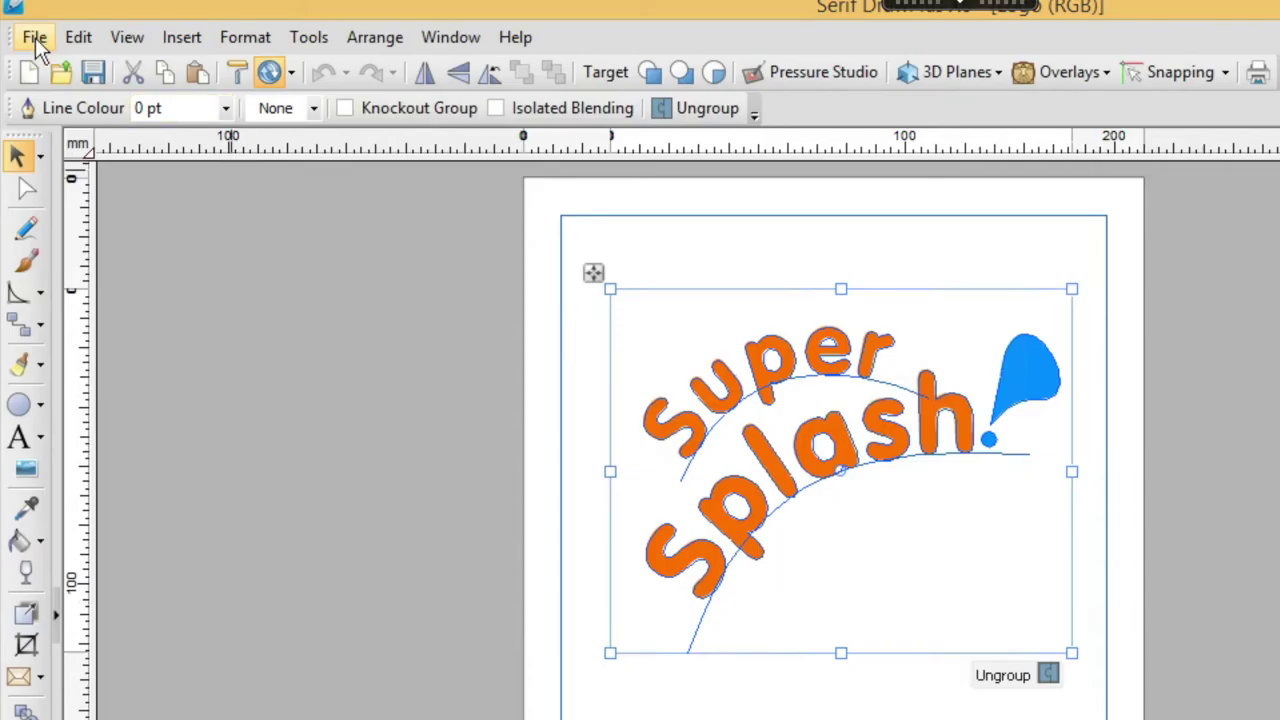
left_click(35, 42)
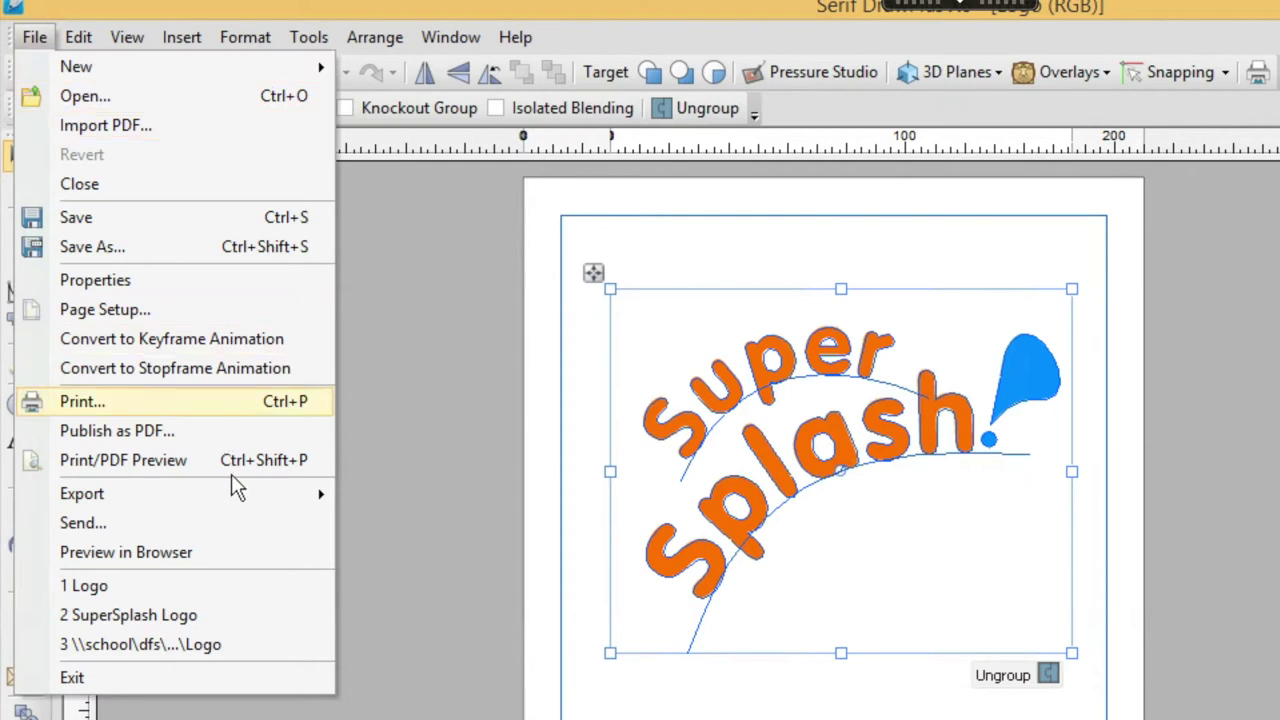
mouse_move(90, 505)
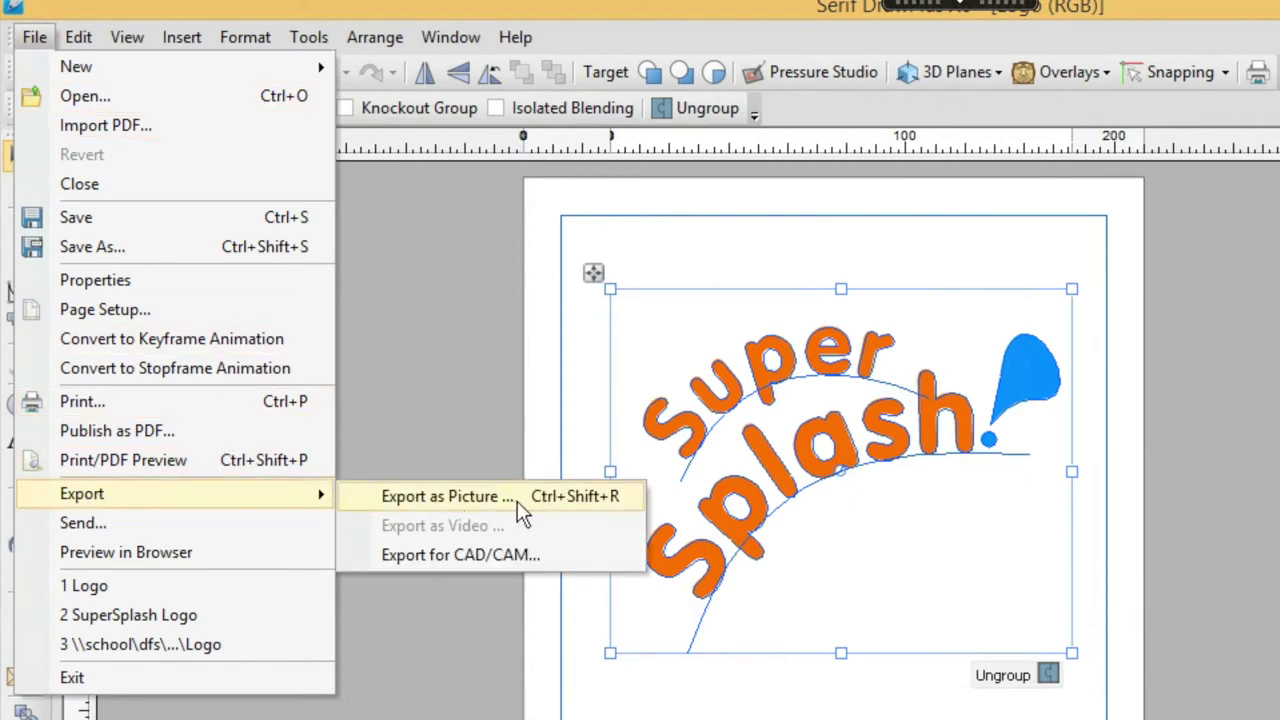
left_click(517, 501)
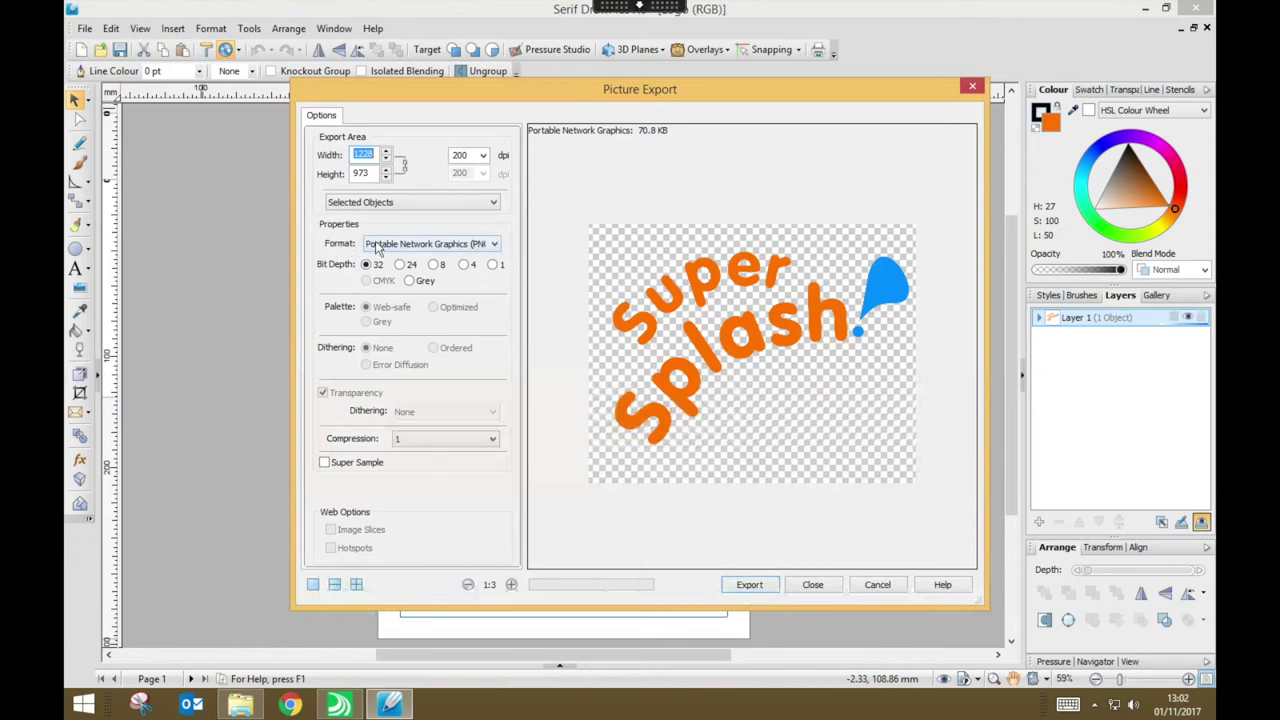
- Set the export to Selected Objects only, PNG format, 32-bit with transparency
left_click(429, 203)
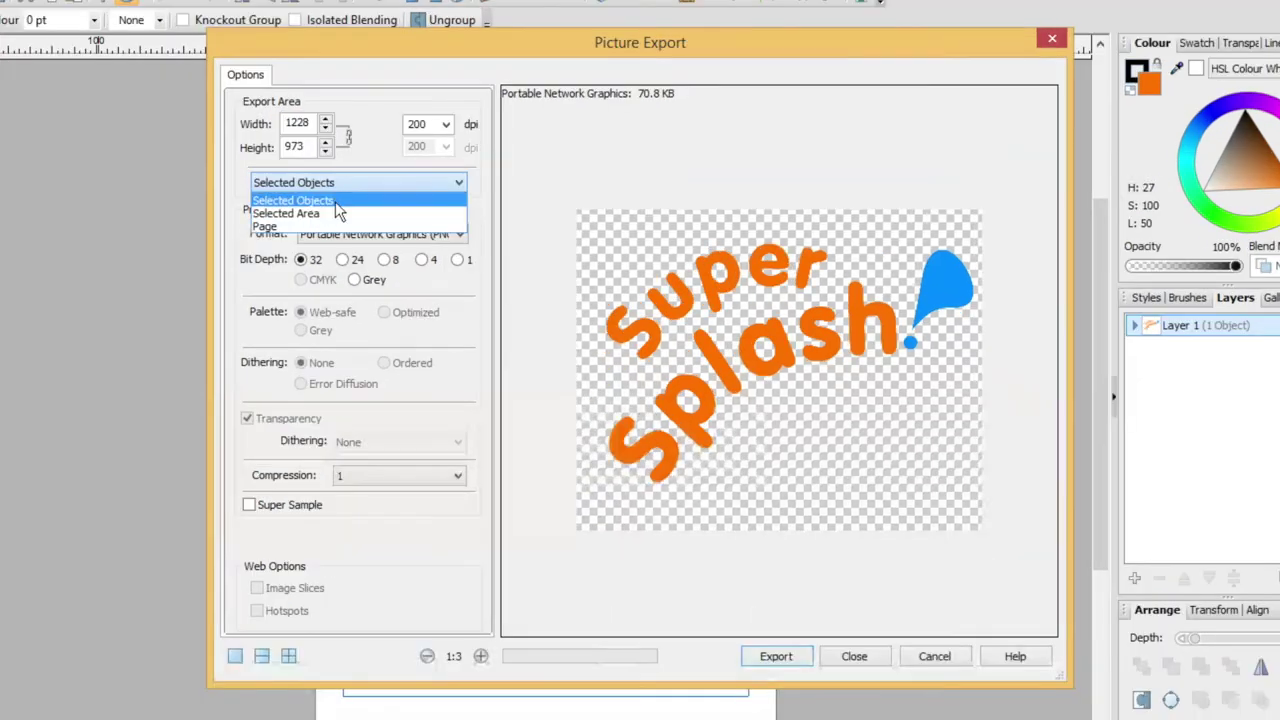
left_click(395, 216)
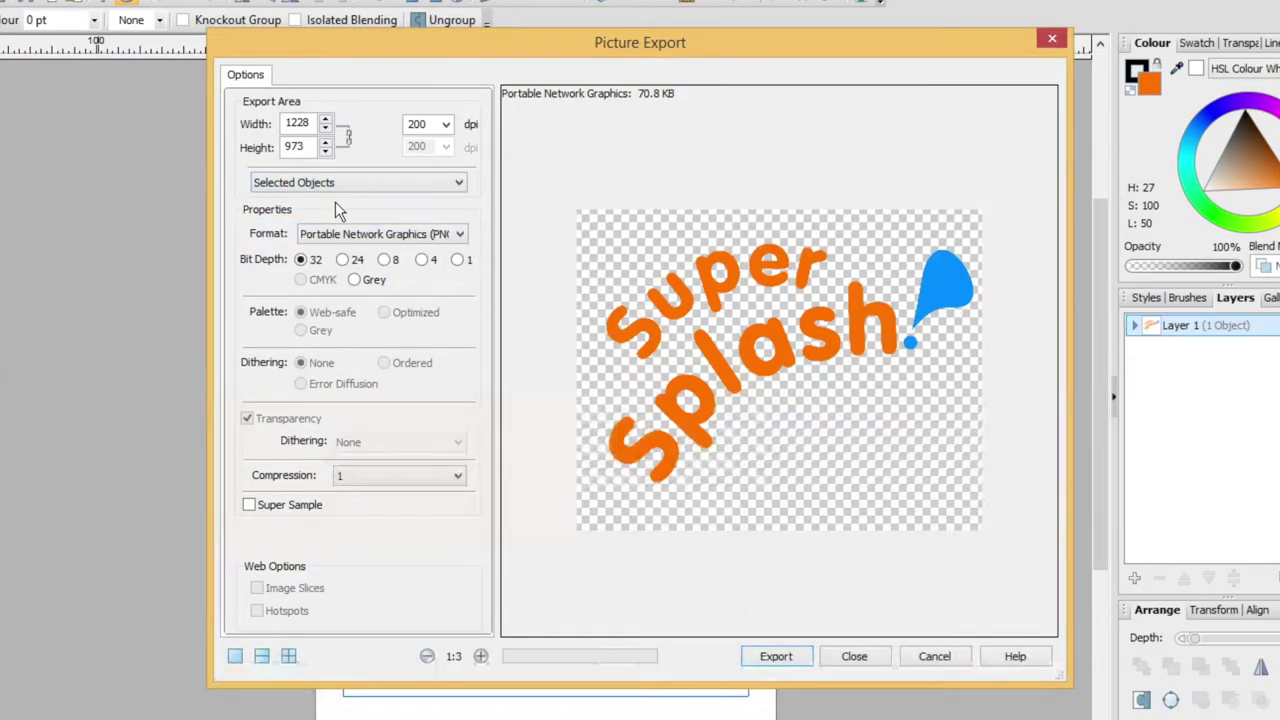
left_click(459, 234)
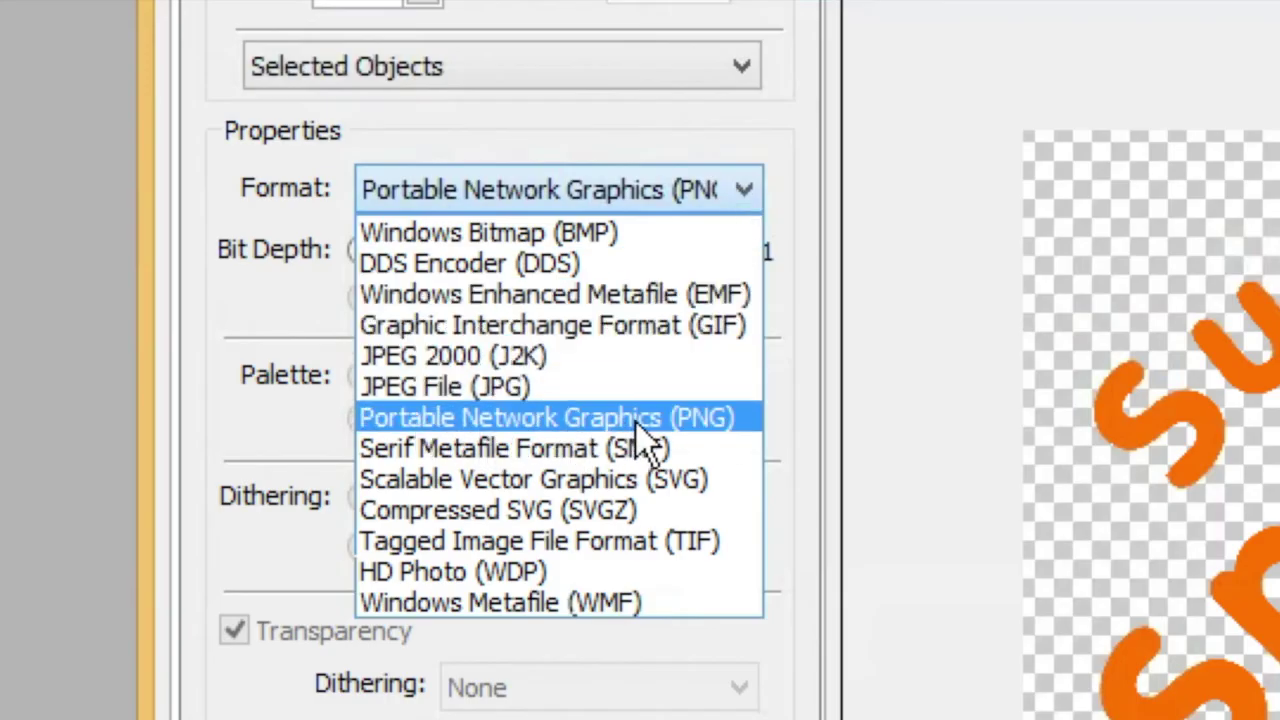
left_click(745, 420)
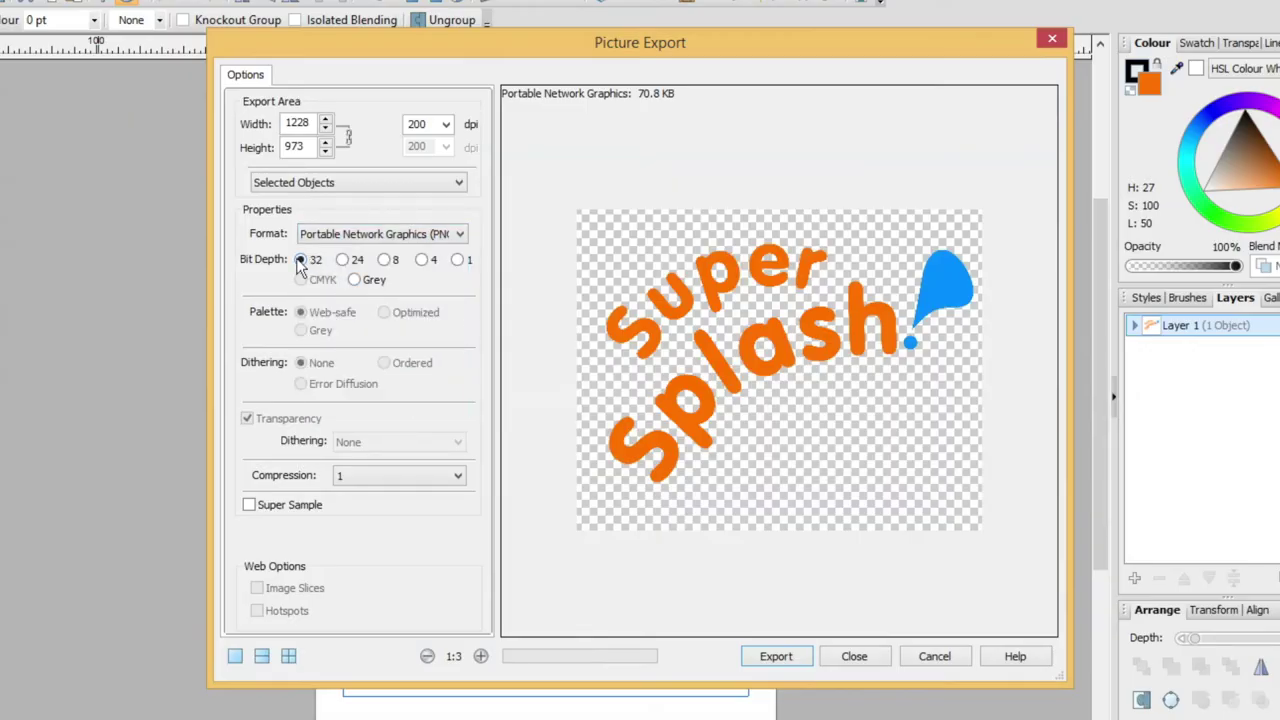
left_click(316, 261)
left_click(343, 260)
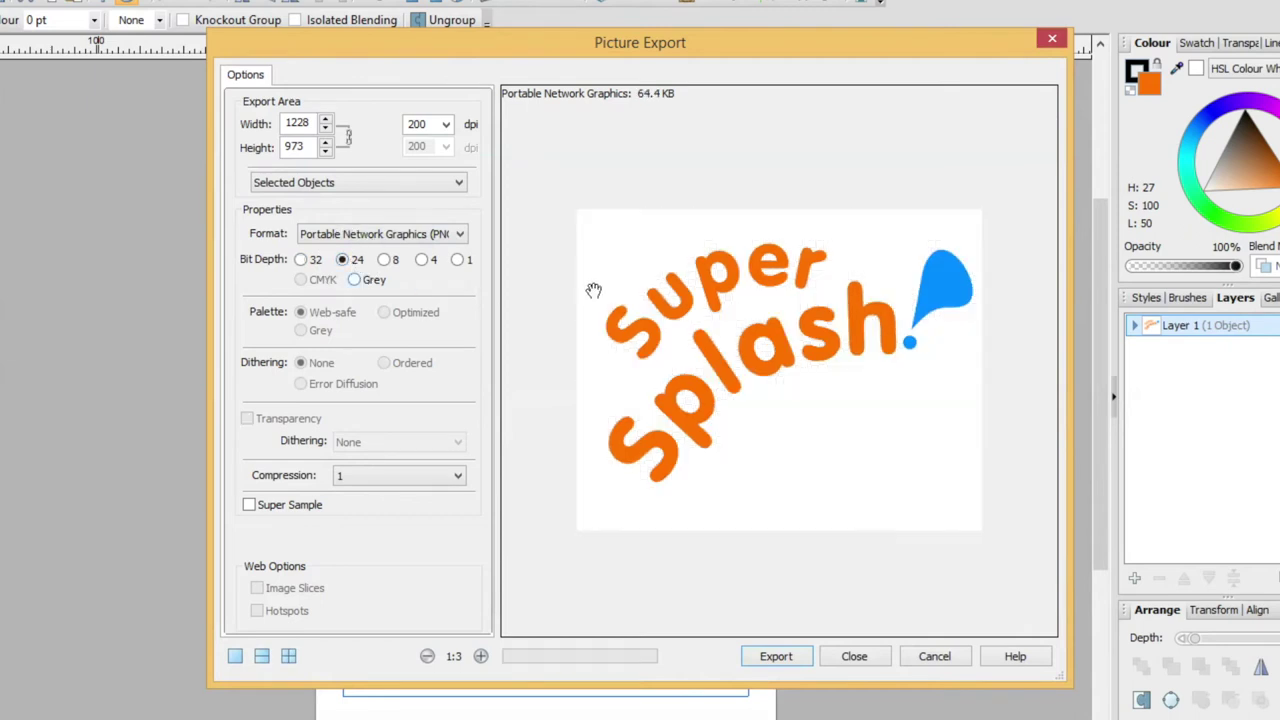
left_click(302, 260)
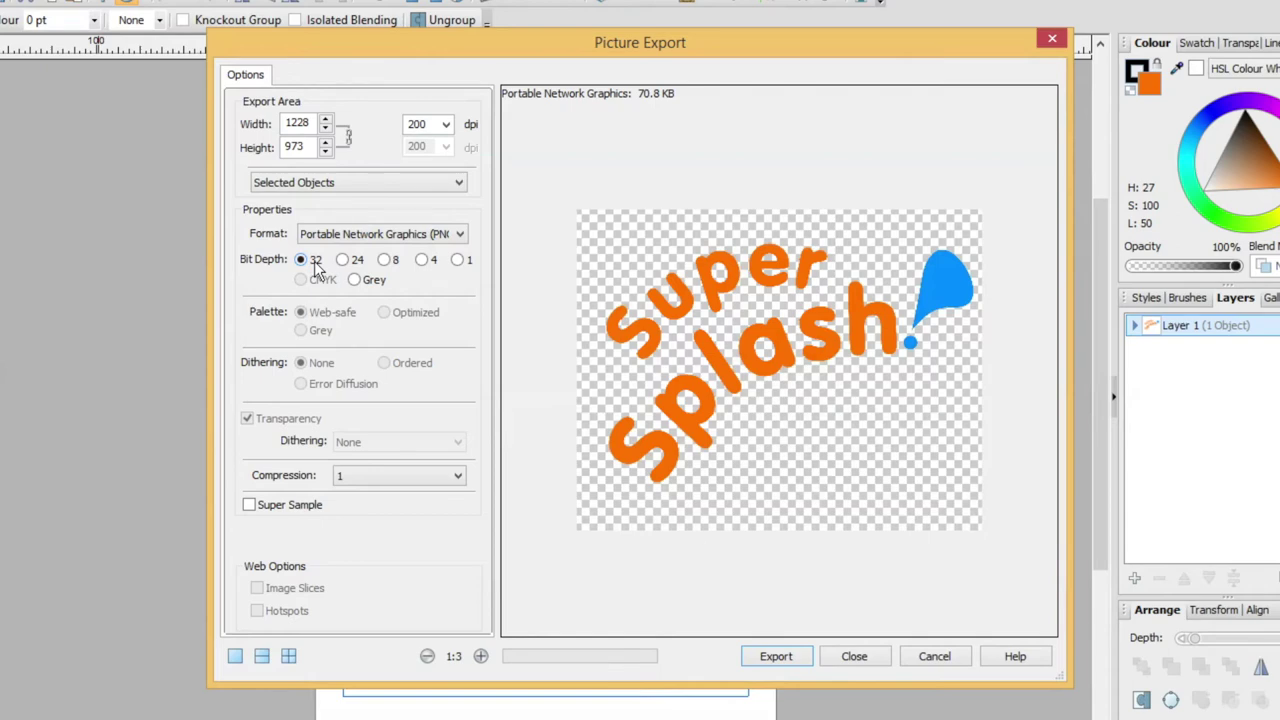
- Save the exported image as Logo in Digital Literacy\SuperSplash
left_click(779, 657)
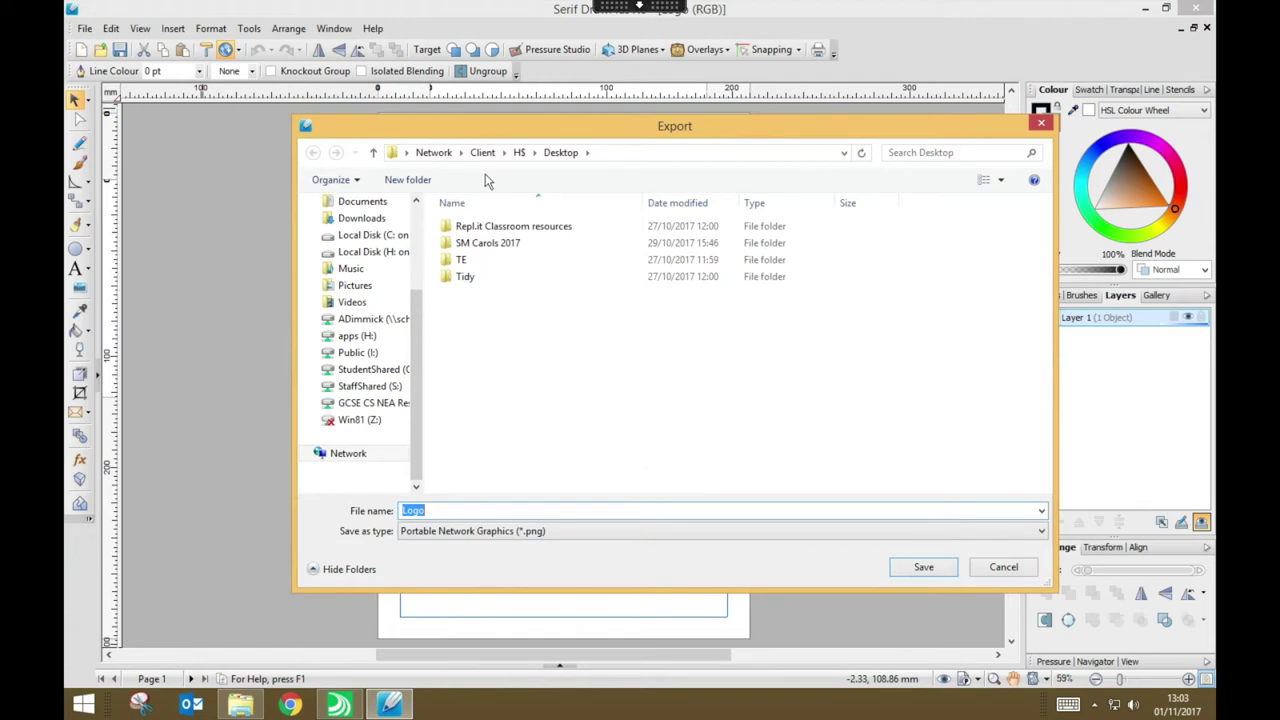
scroll(414, 286, "up", 1)
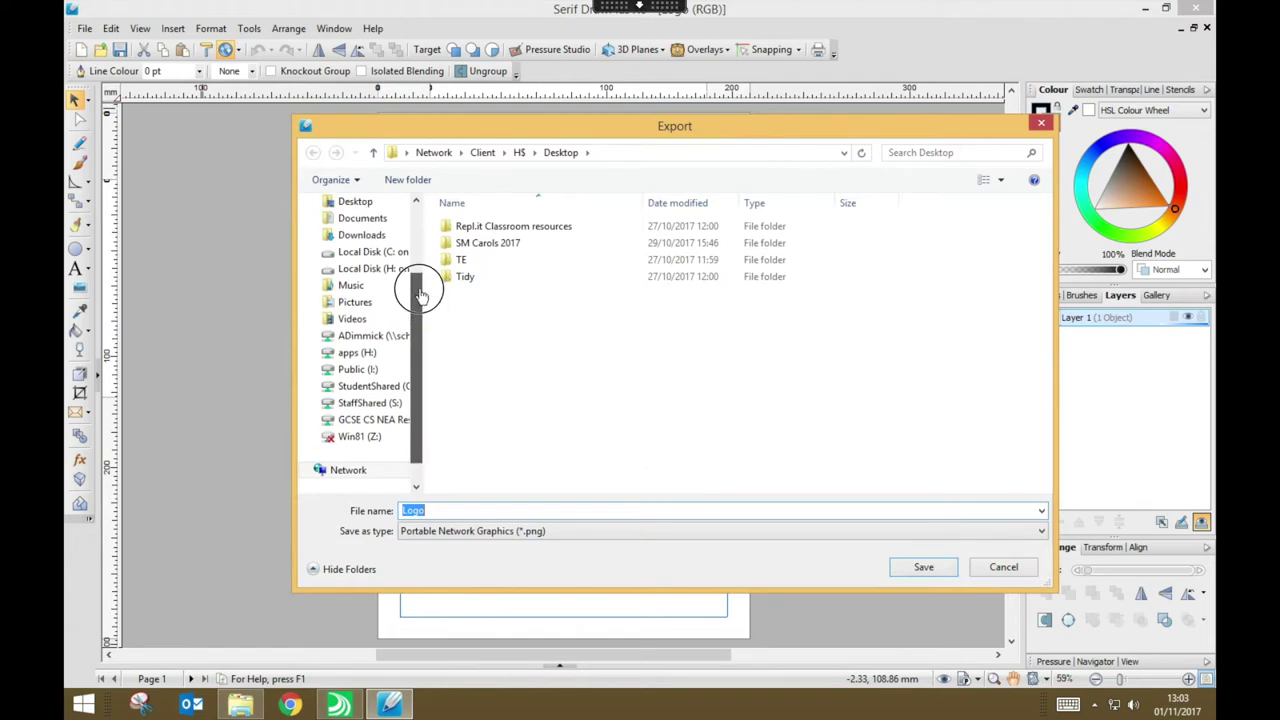
left_click(381, 338)
double_click(480, 309)
double_click(534, 256)
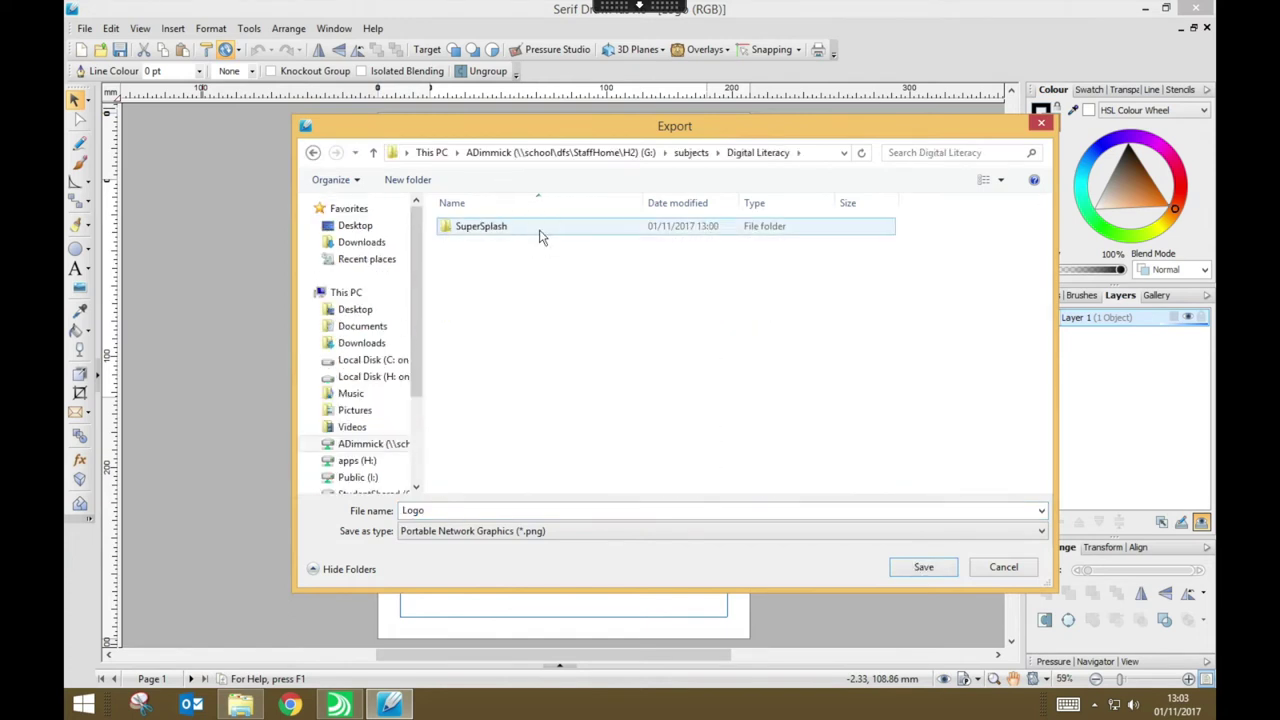
double_click(540, 236)
double_click(455, 510)
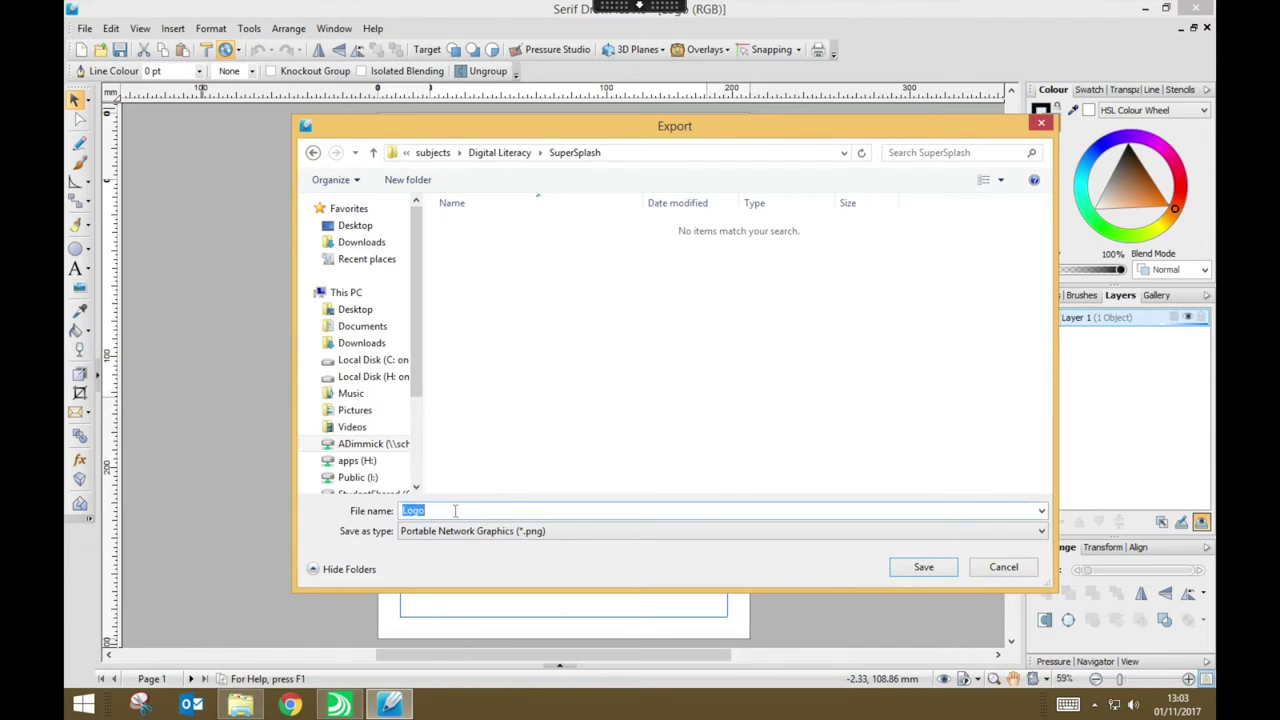
left_click(920, 569)
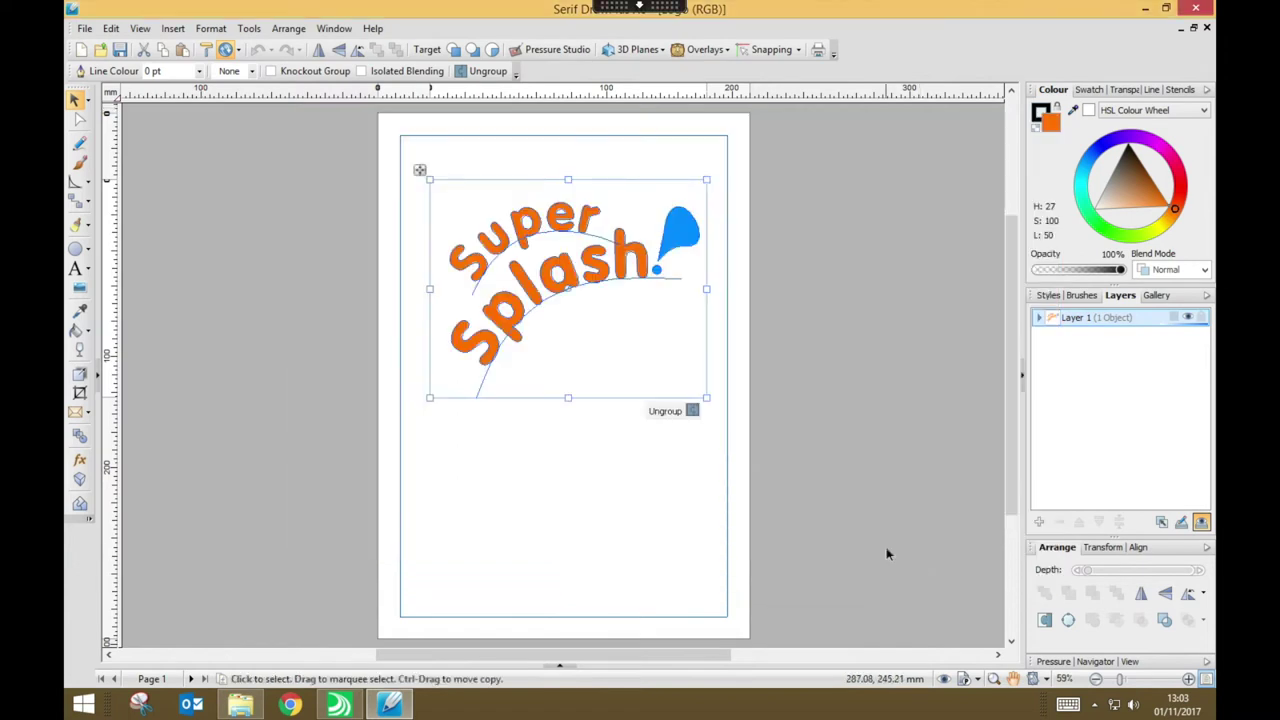
- Back in WebPlus, insert the Logo picture from the SuperSplash folder
left_click(355, 705)
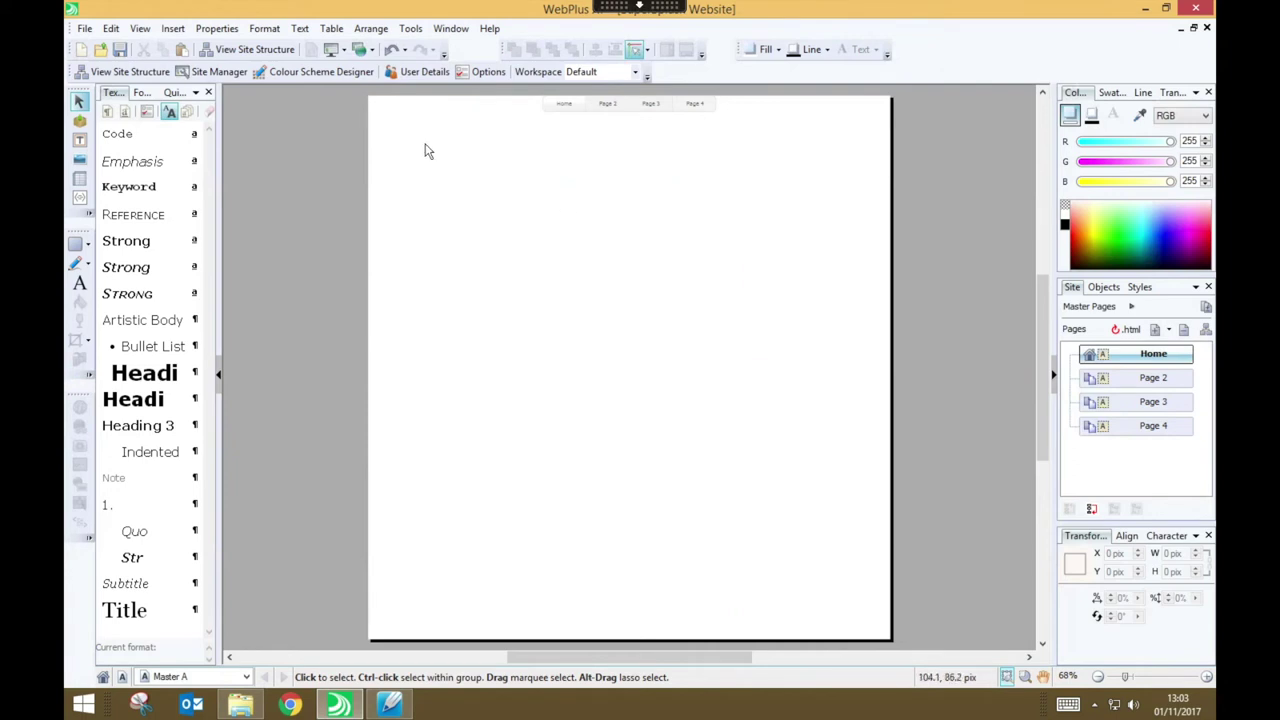
left_click(173, 29)
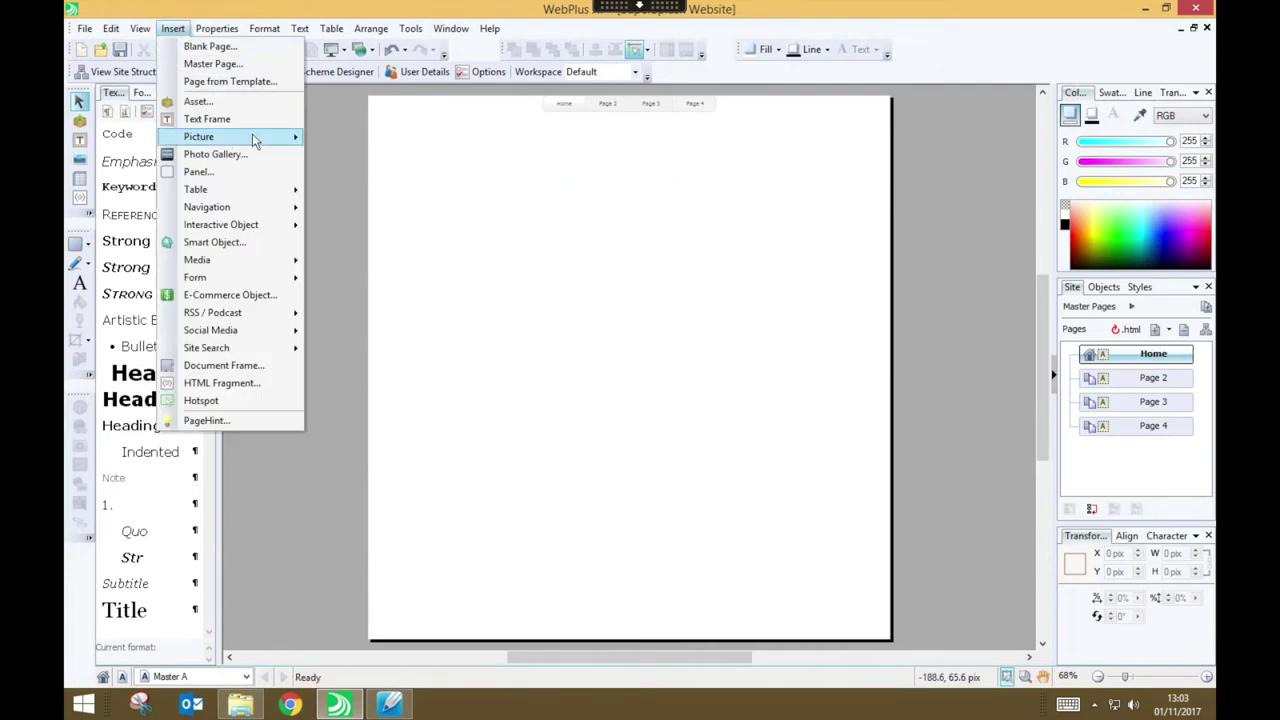
mouse_move(251, 134)
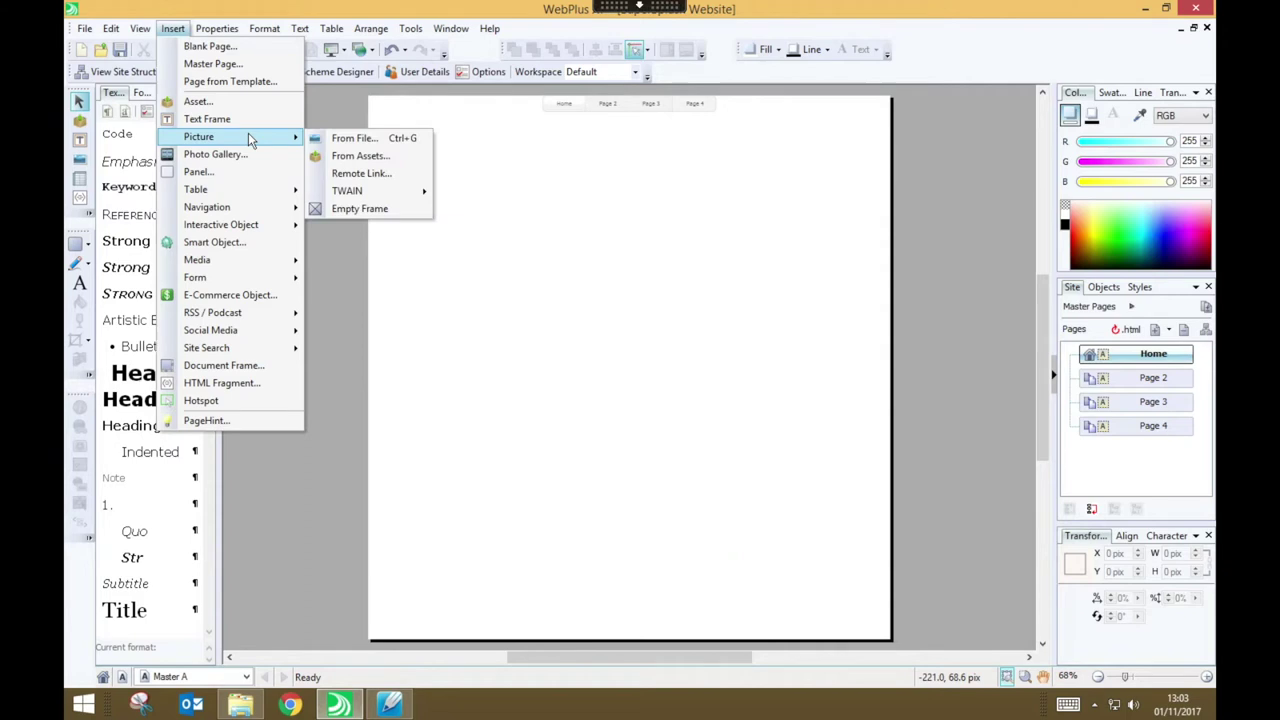
left_click(376, 145)
left_click_drag(761, 214, 764, 338)
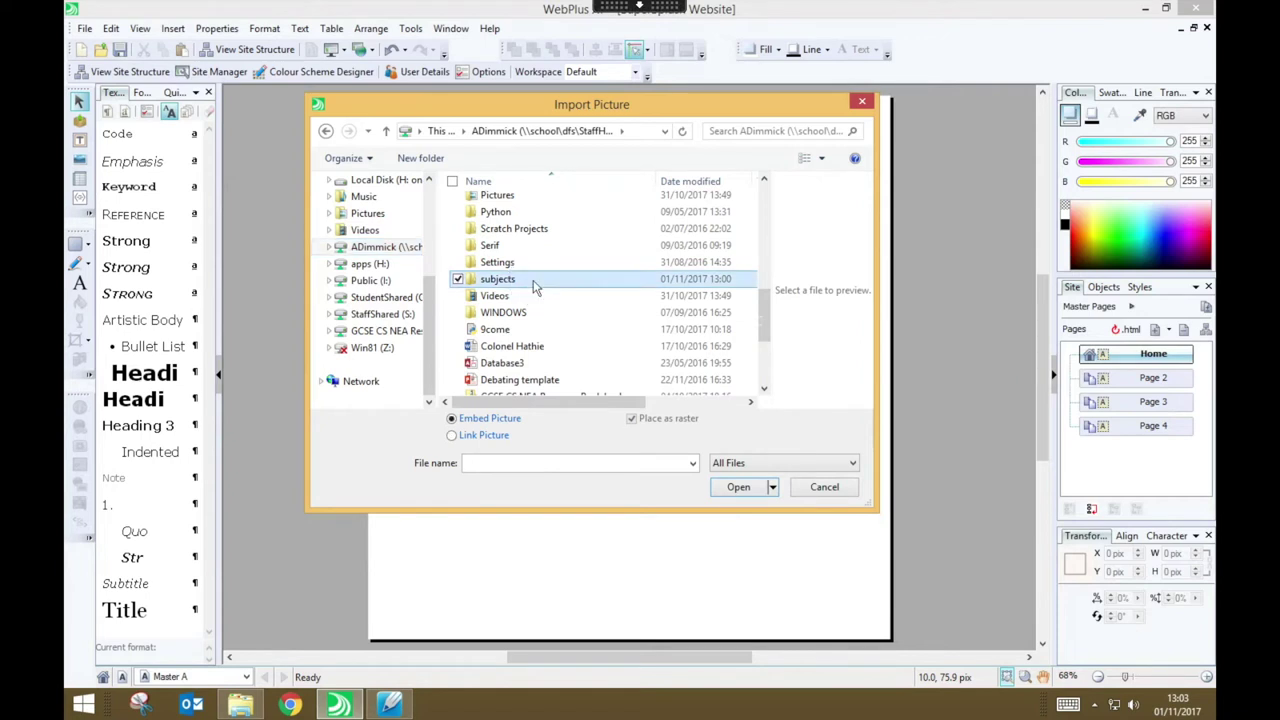
double_click(537, 286)
double_click(540, 240)
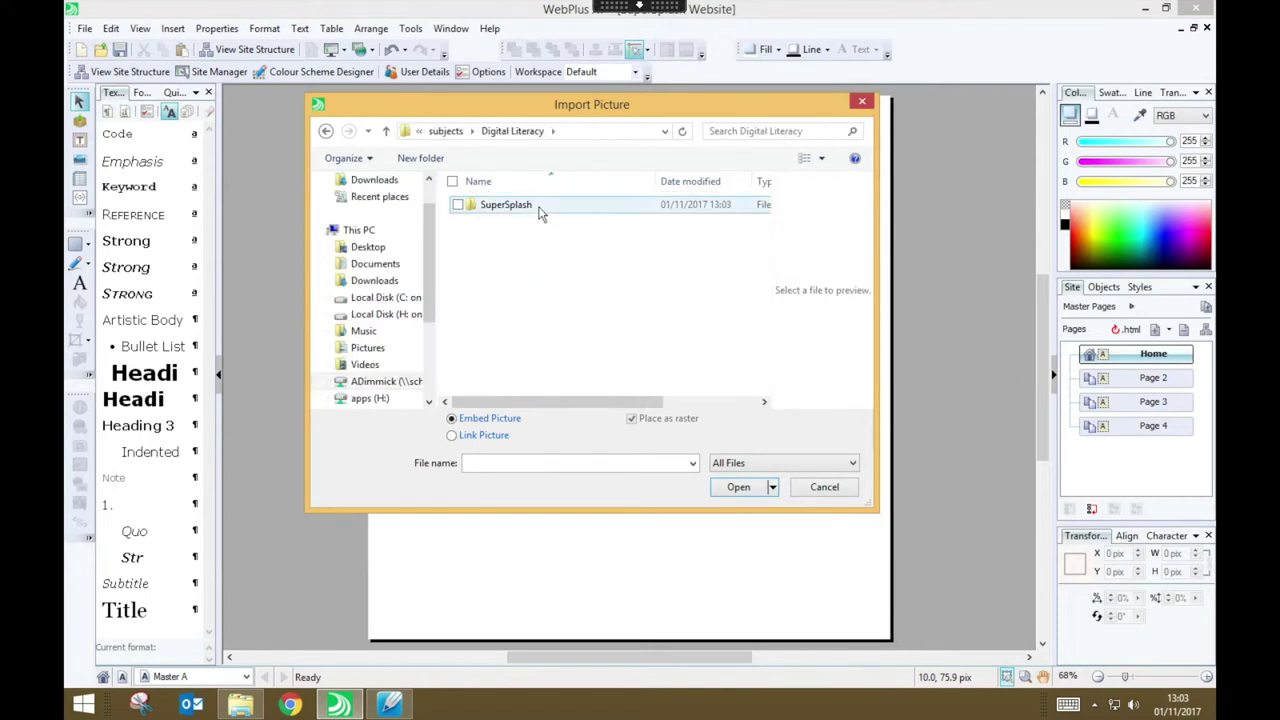
left_click(540, 210)
double_click(540, 208)
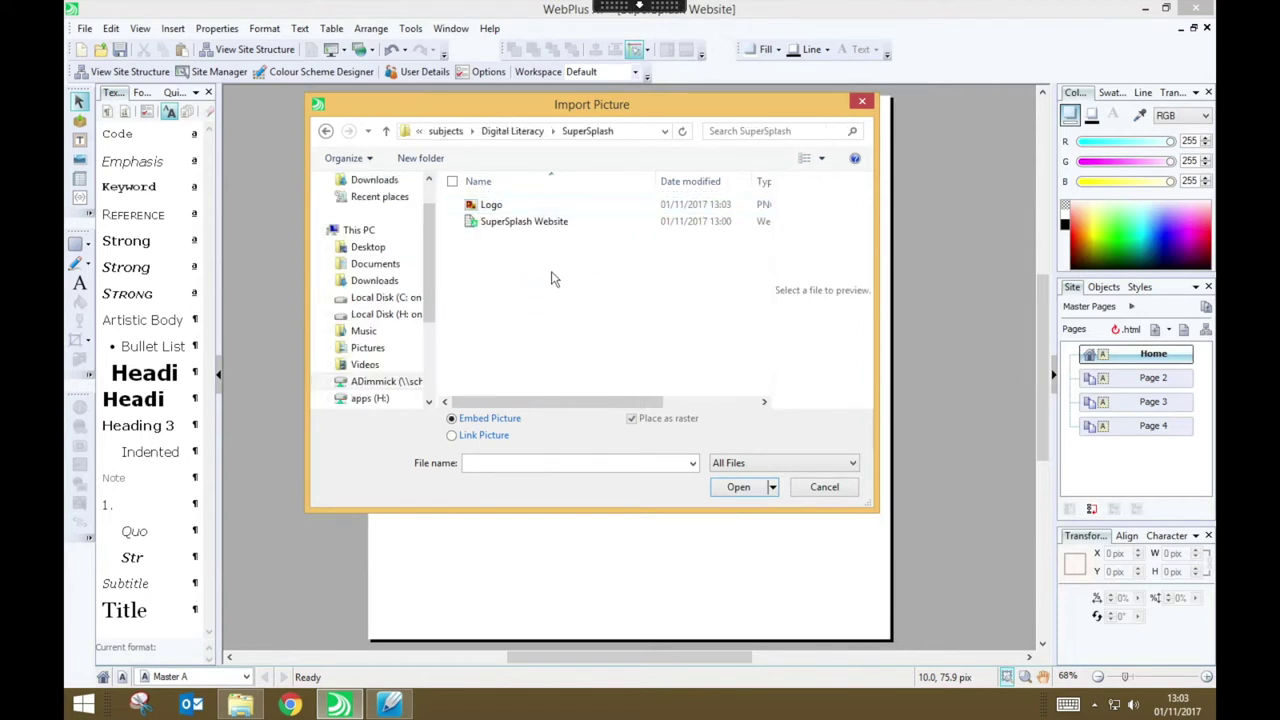
left_click(535, 205)
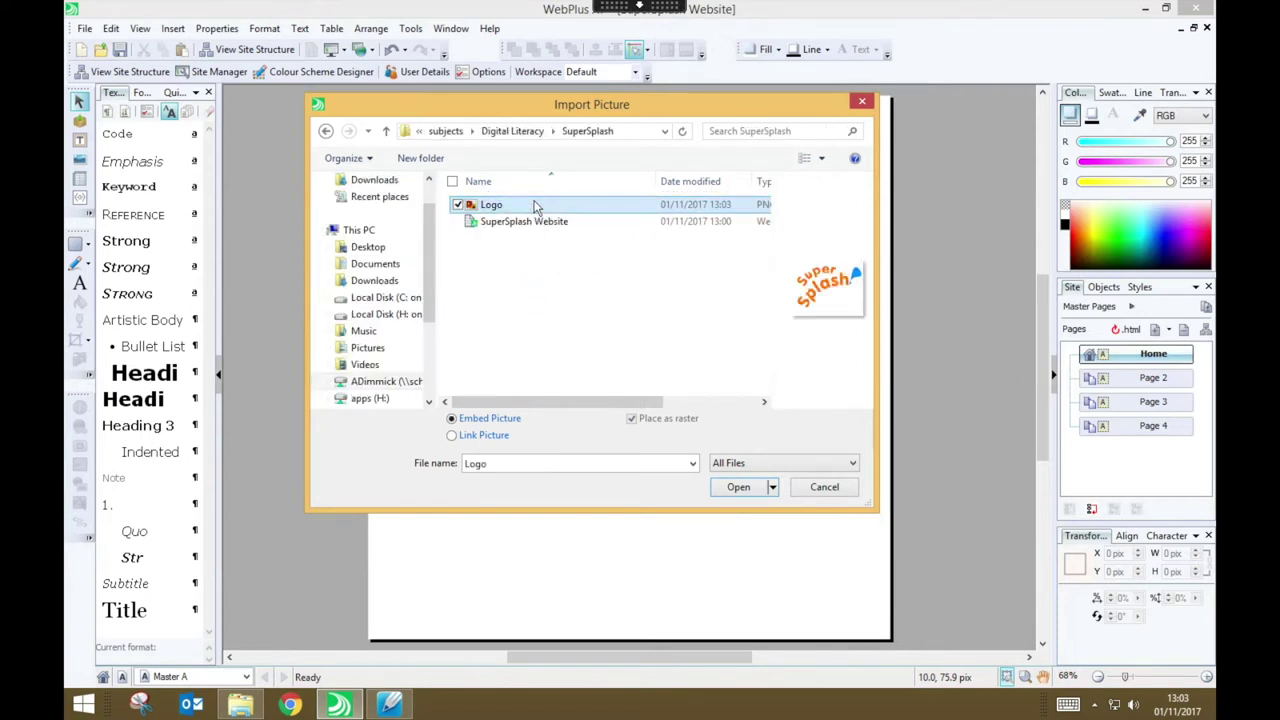
left_click(737, 487)
- Place the logo at the top-left of Master A, nudging it slightly higher
left_click_drag(390, 130, 490, 234)
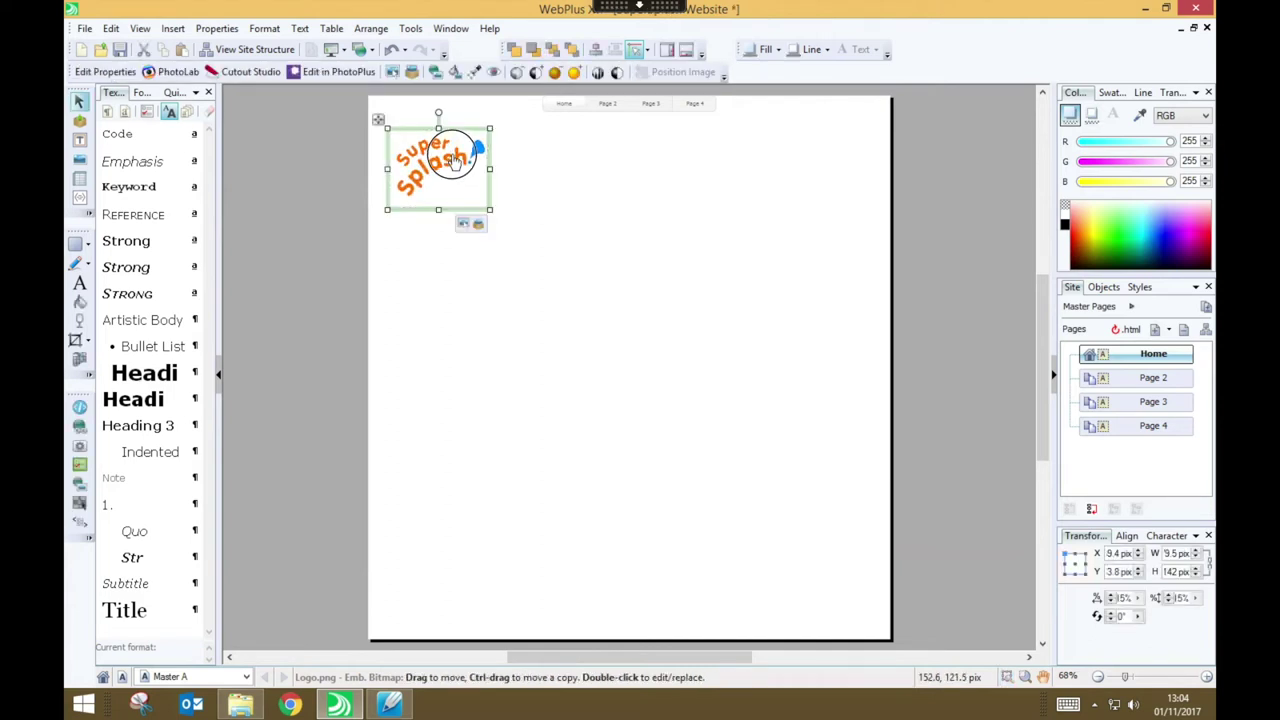
left_click_drag(451, 160, 451, 142)
left_click(521, 265)
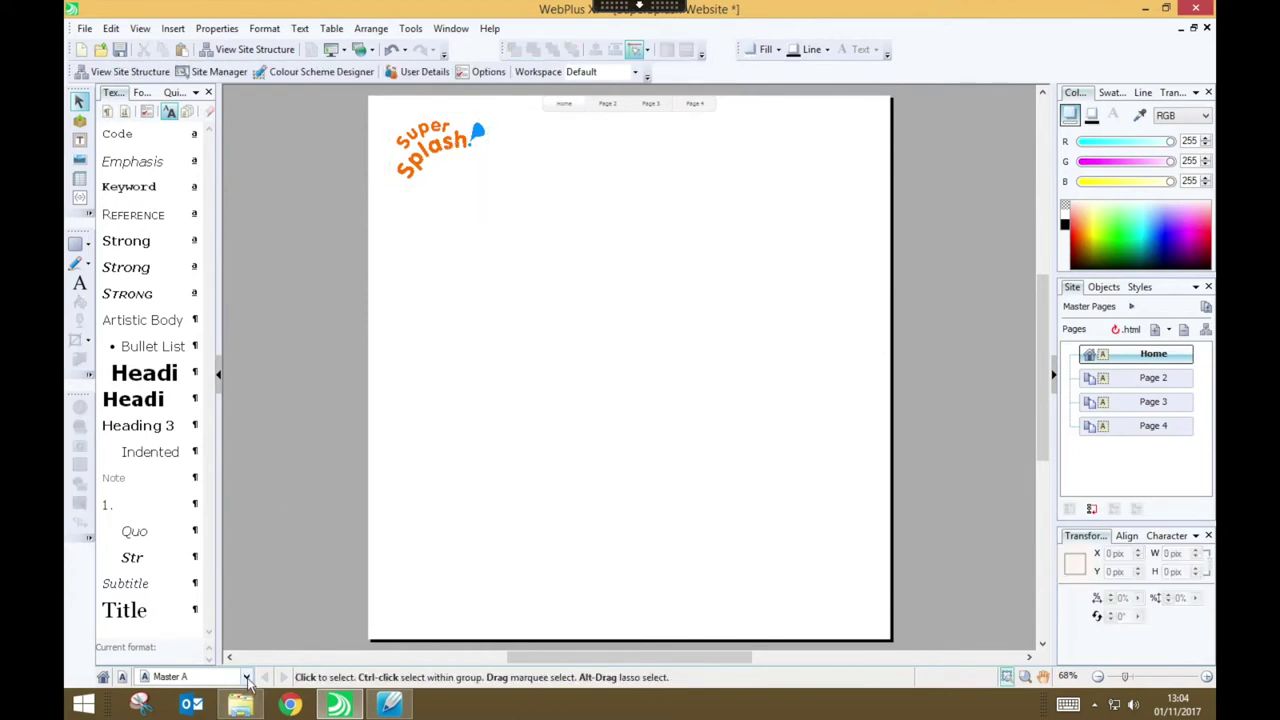
left_click(246, 677)
left_click(183, 600)
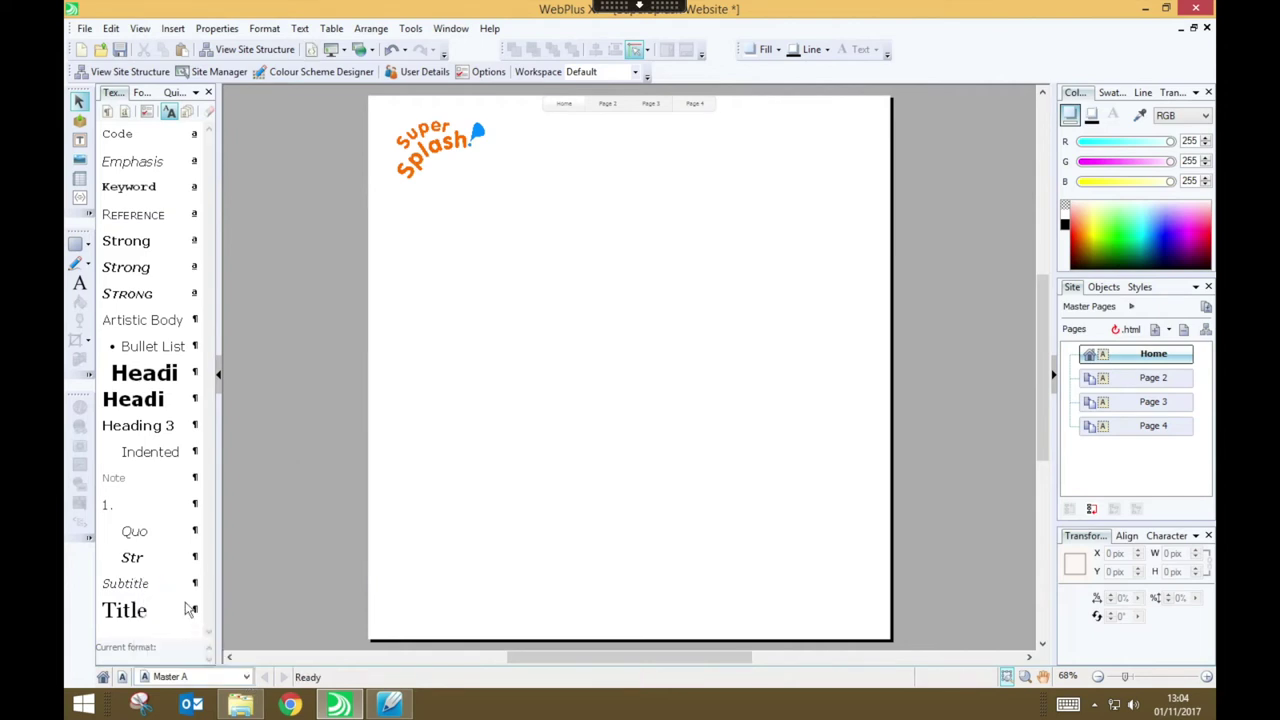
left_click(246, 677)
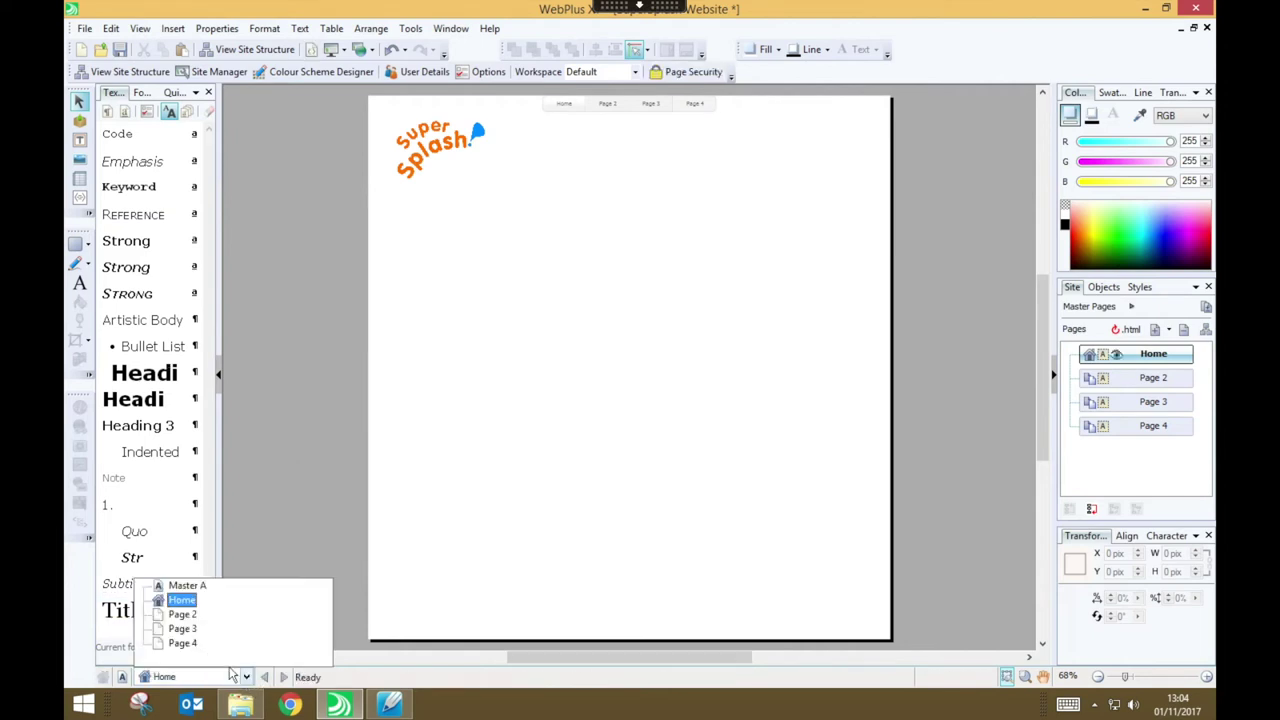
left_click(180, 613)
left_click(246, 677)
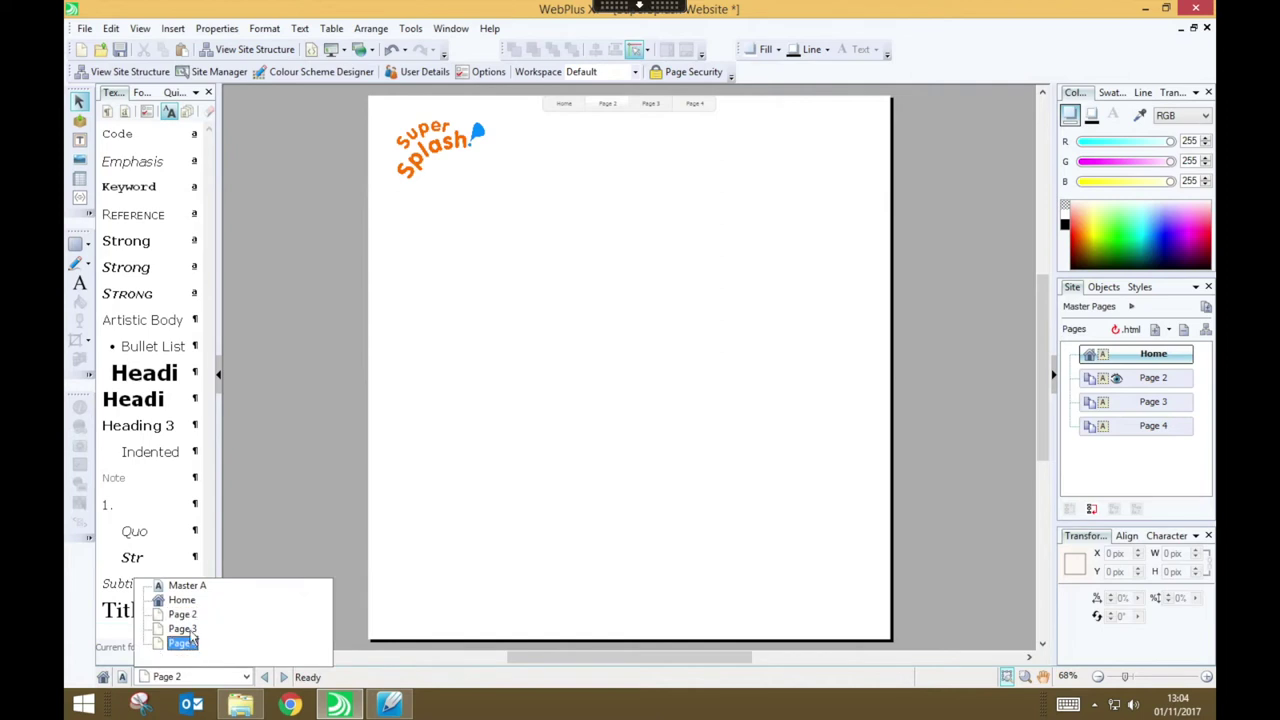
left_click(188, 627)
left_click(246, 677)
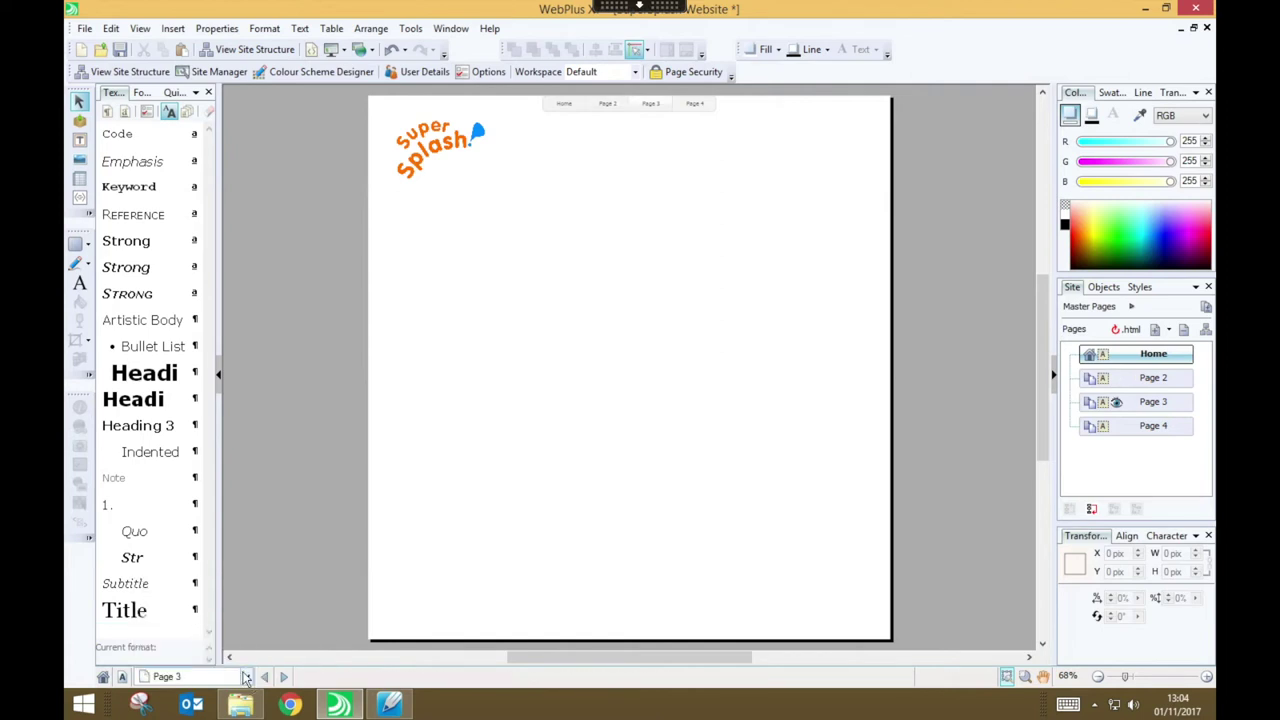
left_click(187, 586)
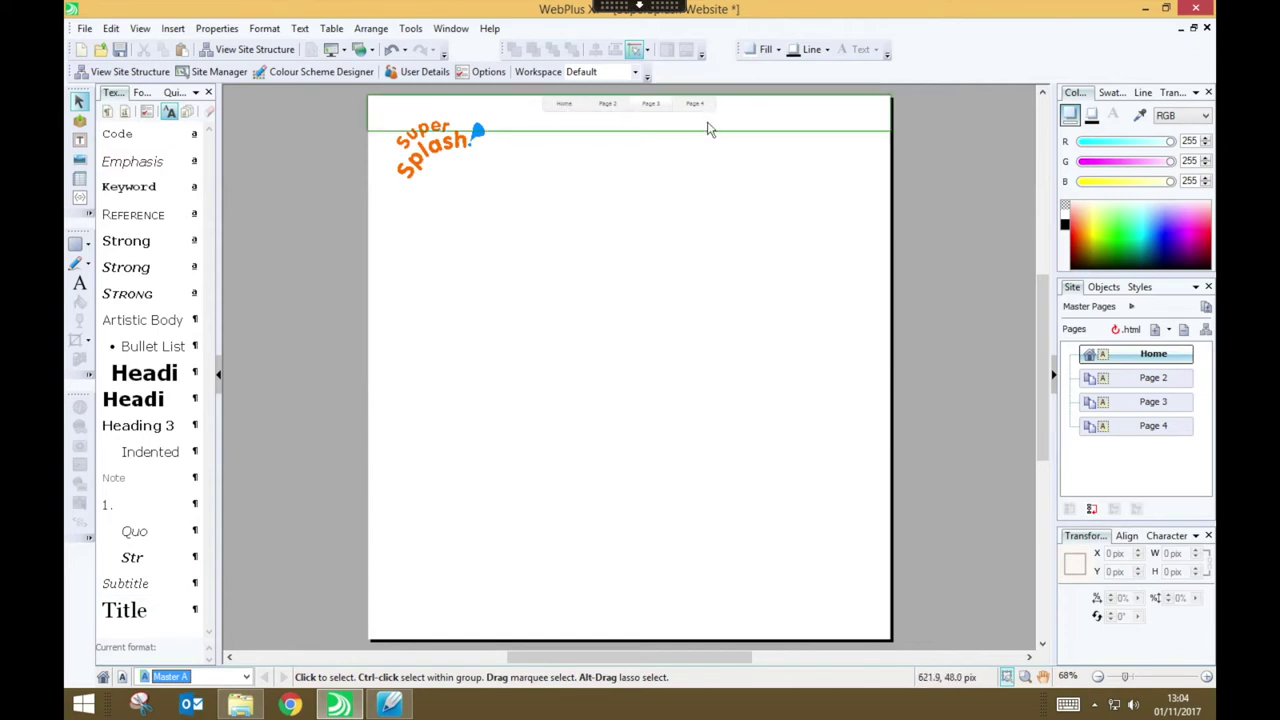
- Select the master-page navigation bar and open its Edit Navigation Bar style list
left_click(707, 122)
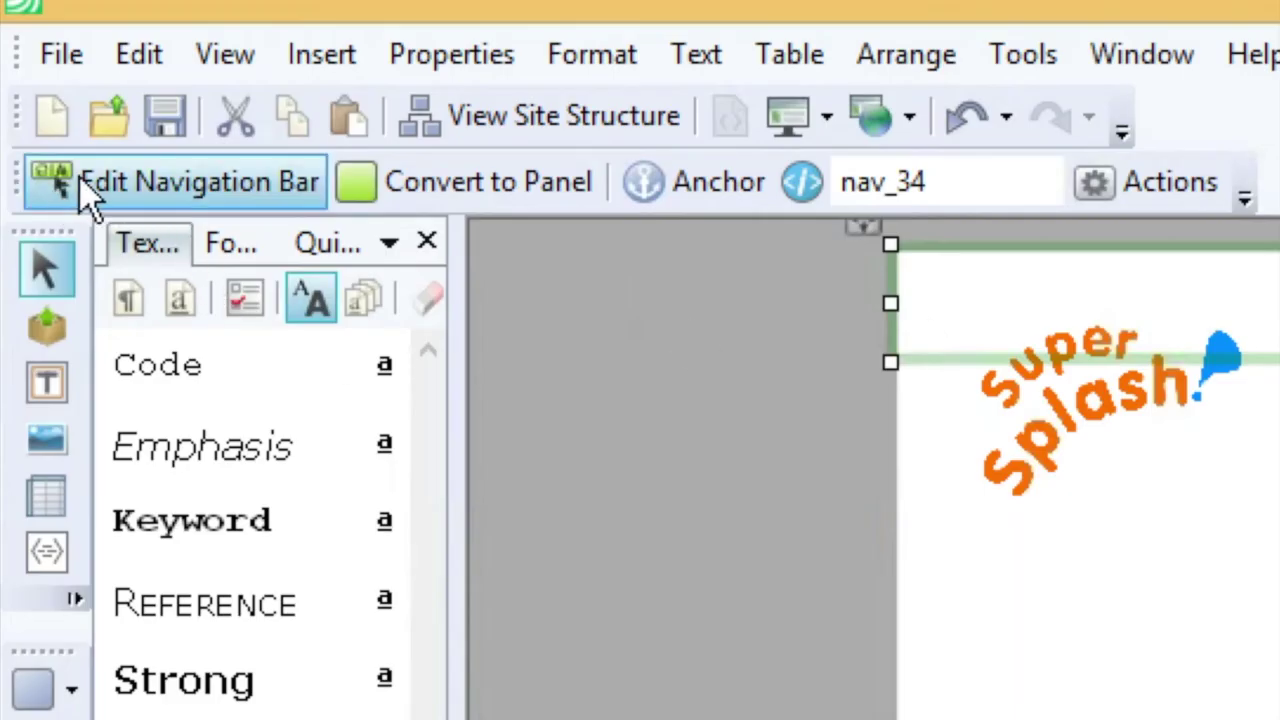
left_click(253, 195)
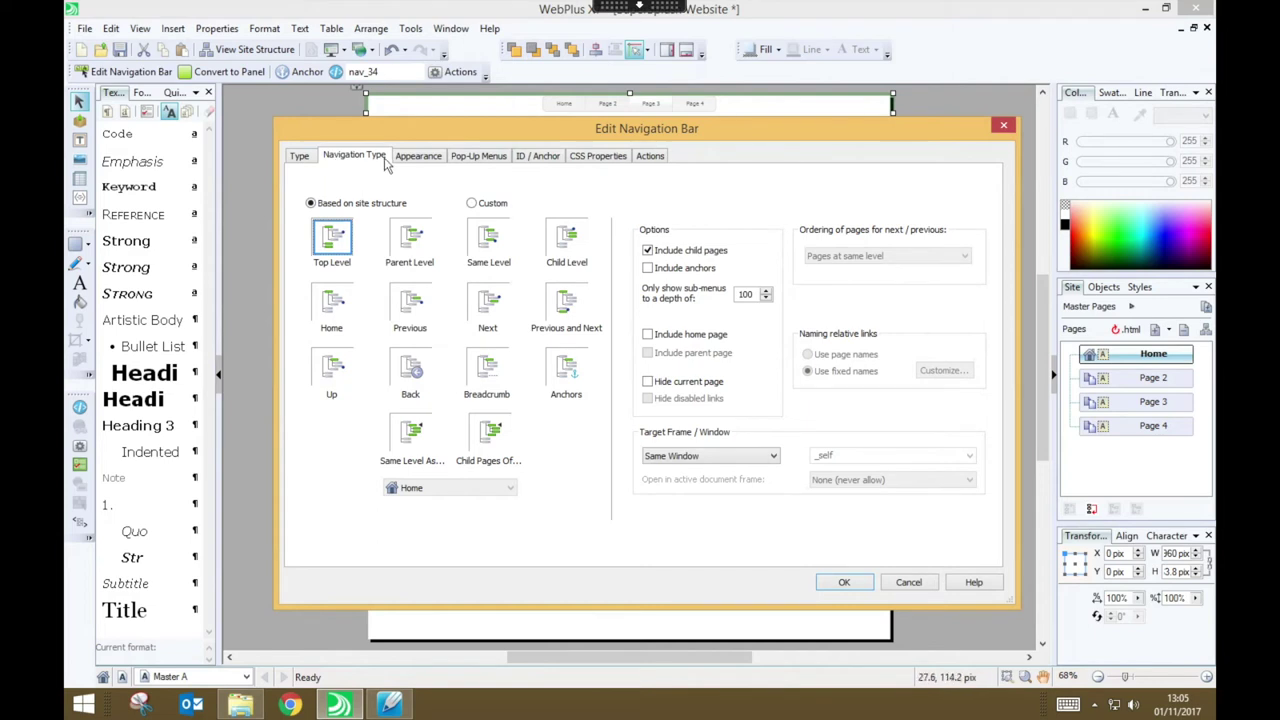
left_click(301, 157)
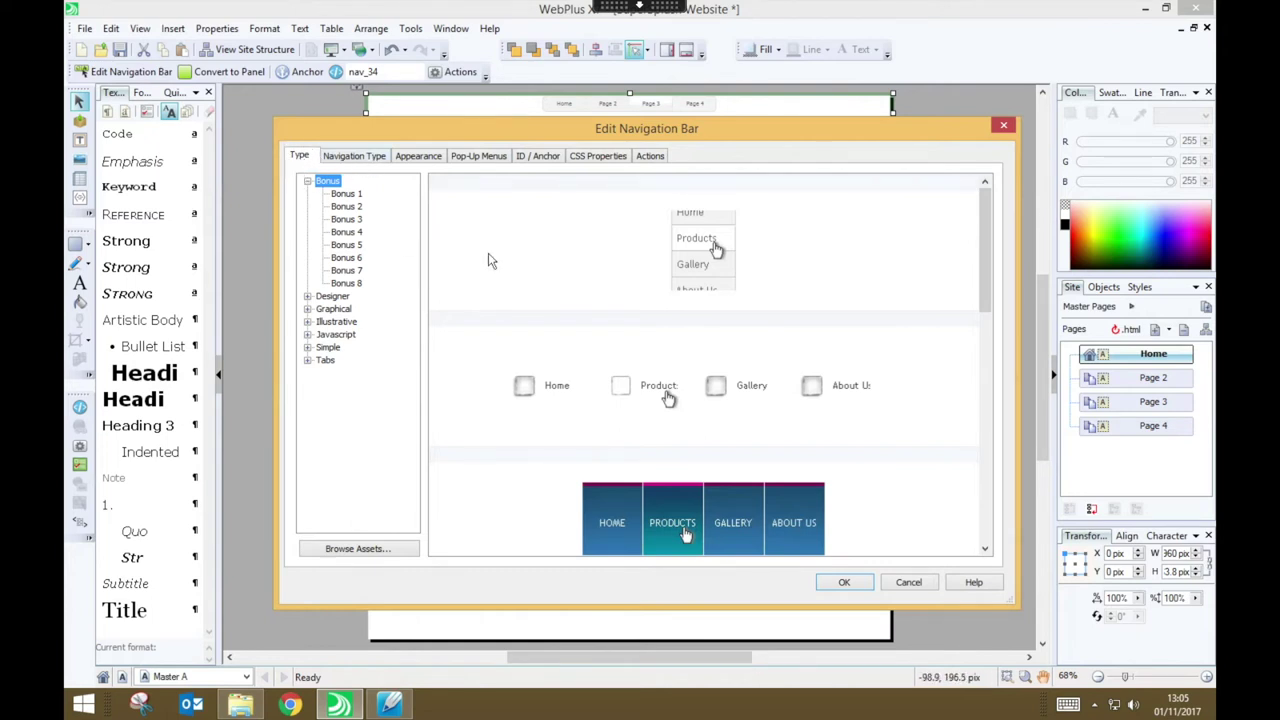
- Browse the Designer, Graphical and tab-style categories, then apply the square grey Bonus 6 style
left_click_drag(986, 220, 988, 333)
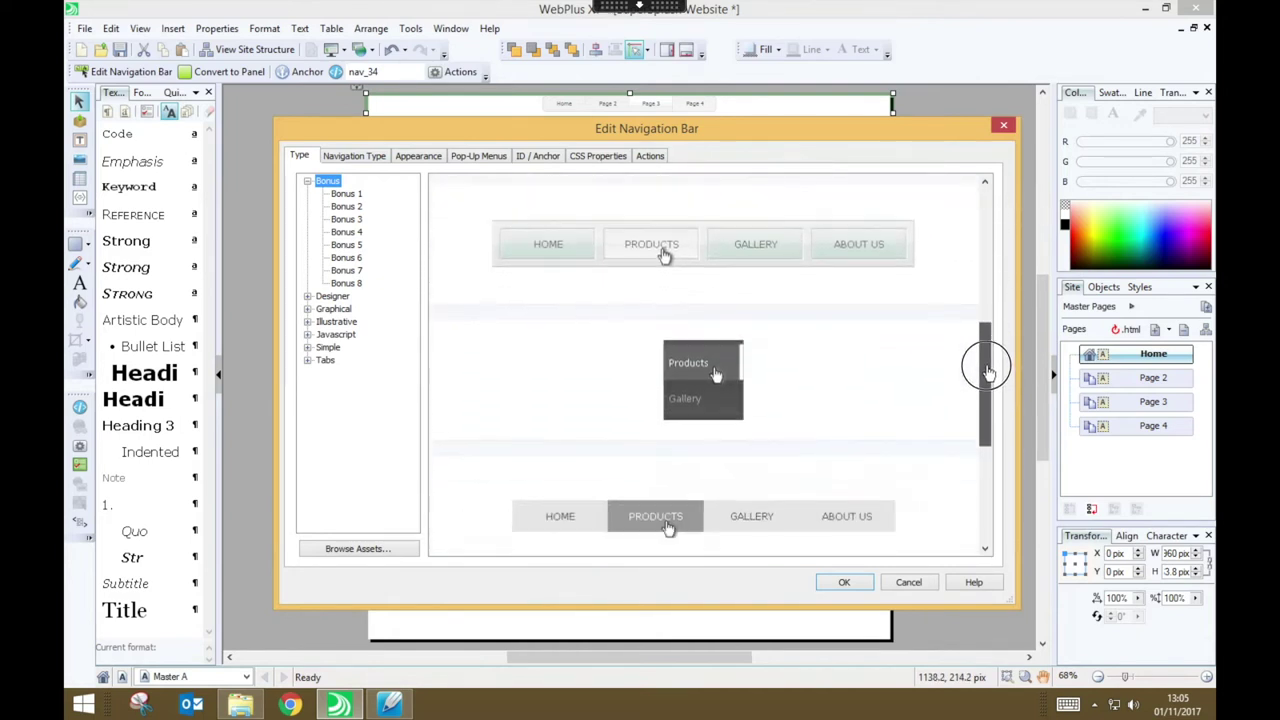
left_click_drag(987, 372, 985, 460)
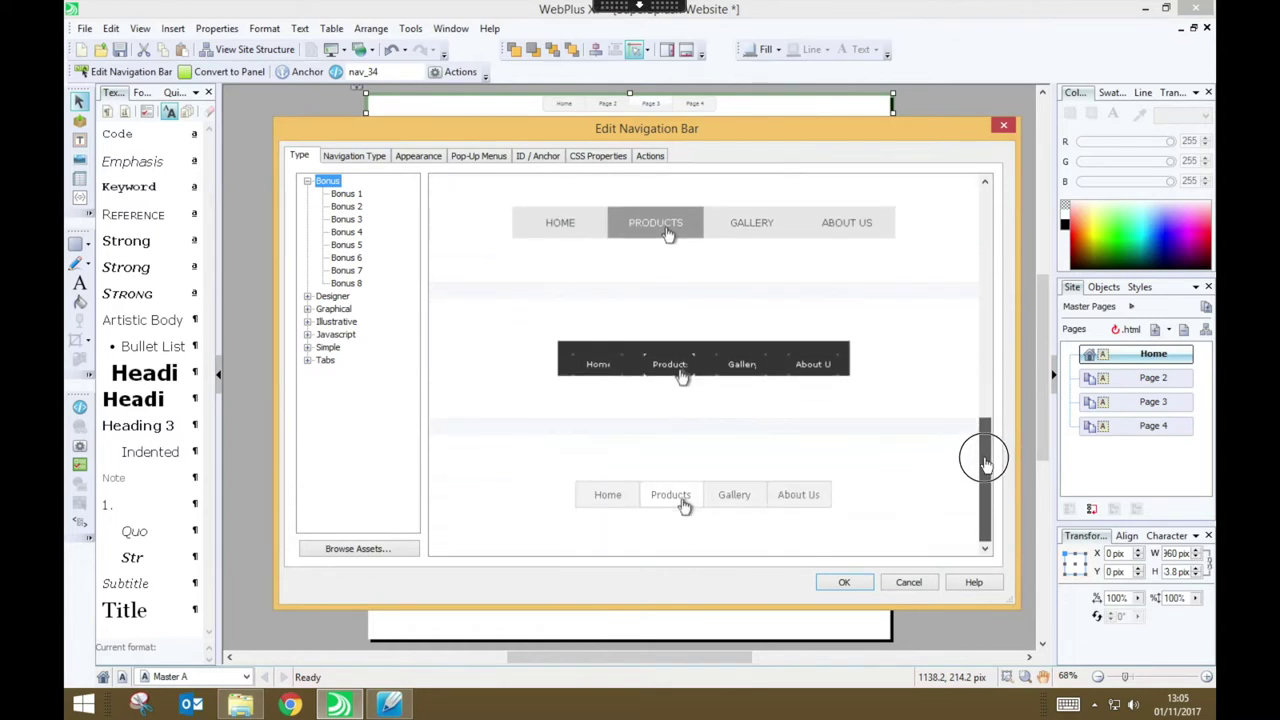
left_click_drag(986, 463, 985, 433)
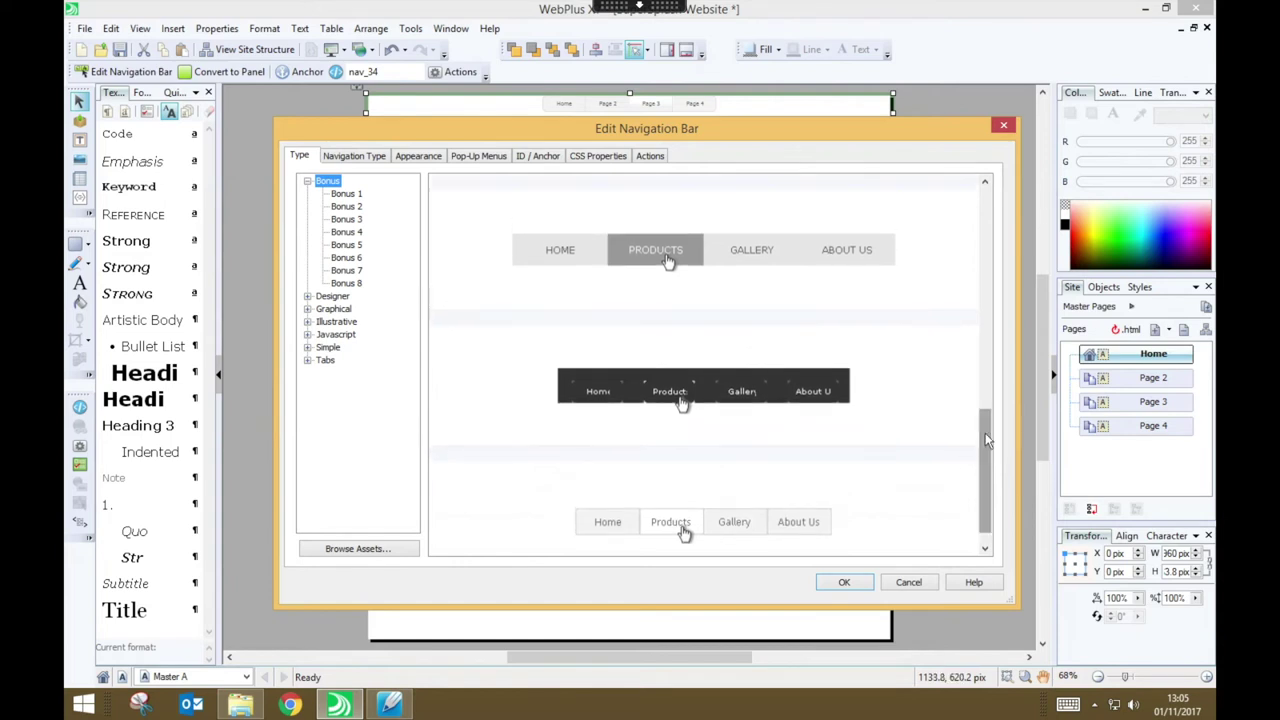
left_click(910, 305)
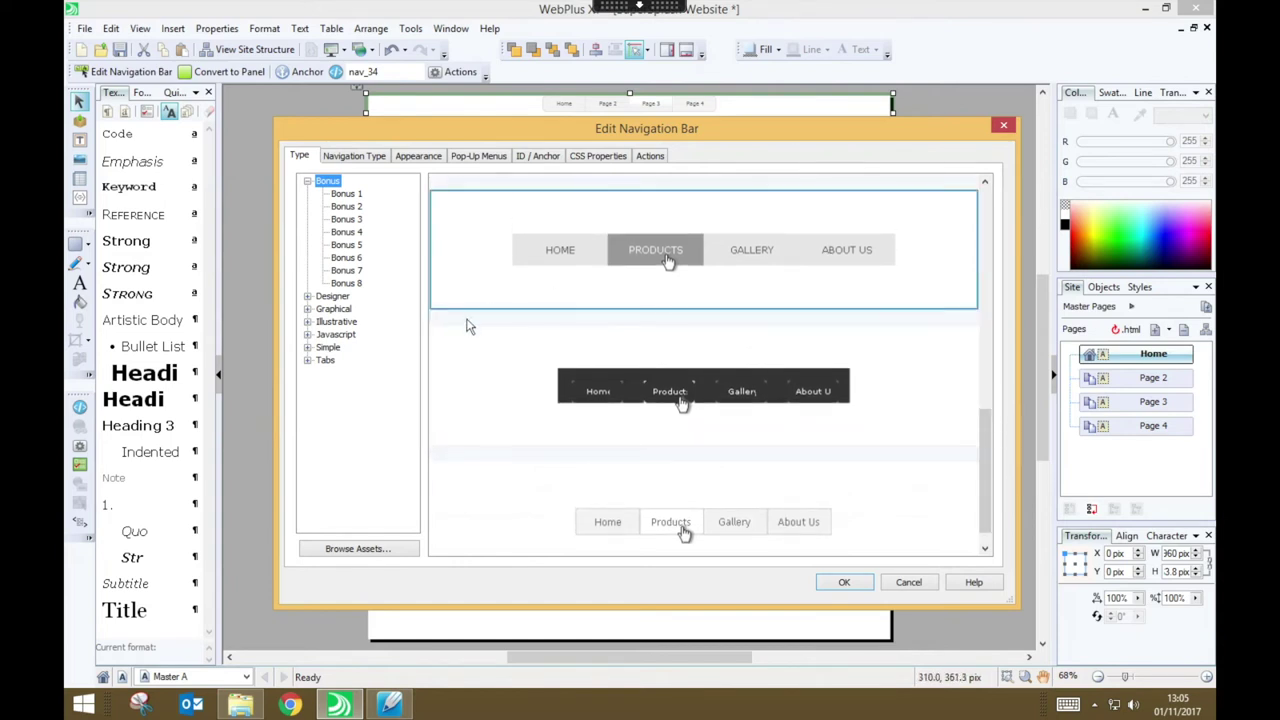
left_click(338, 300)
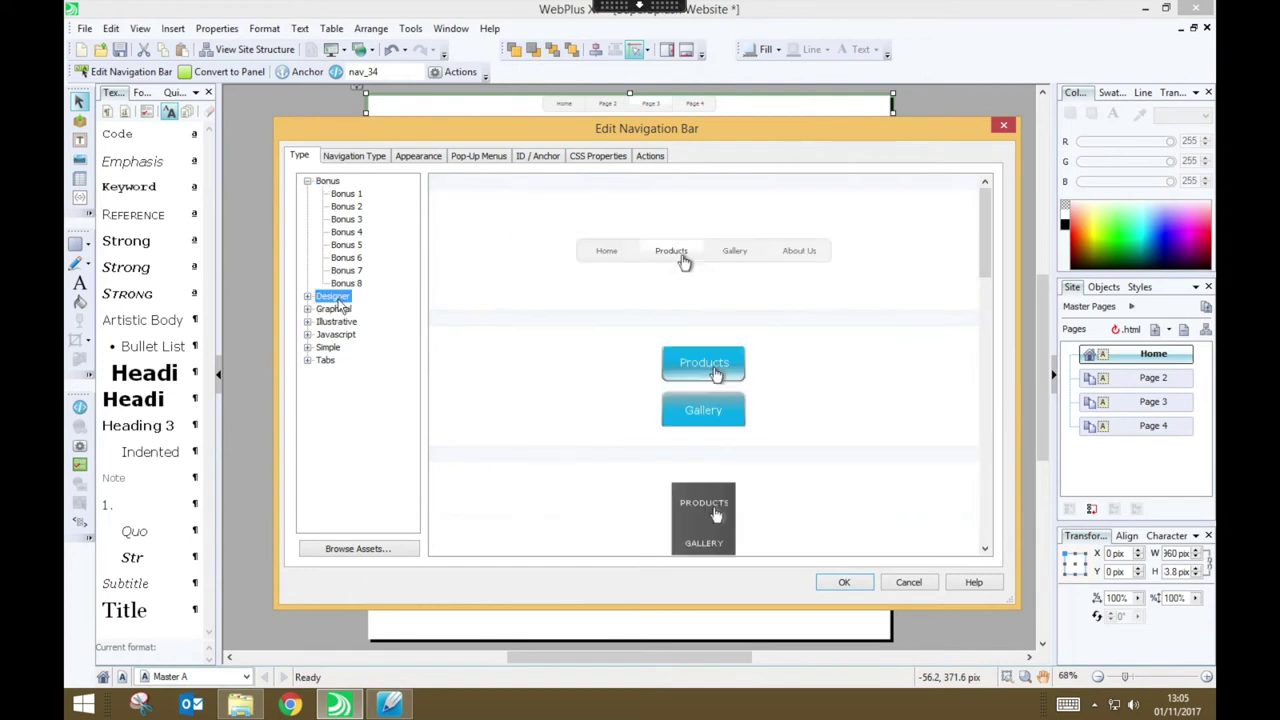
left_click(397, 309)
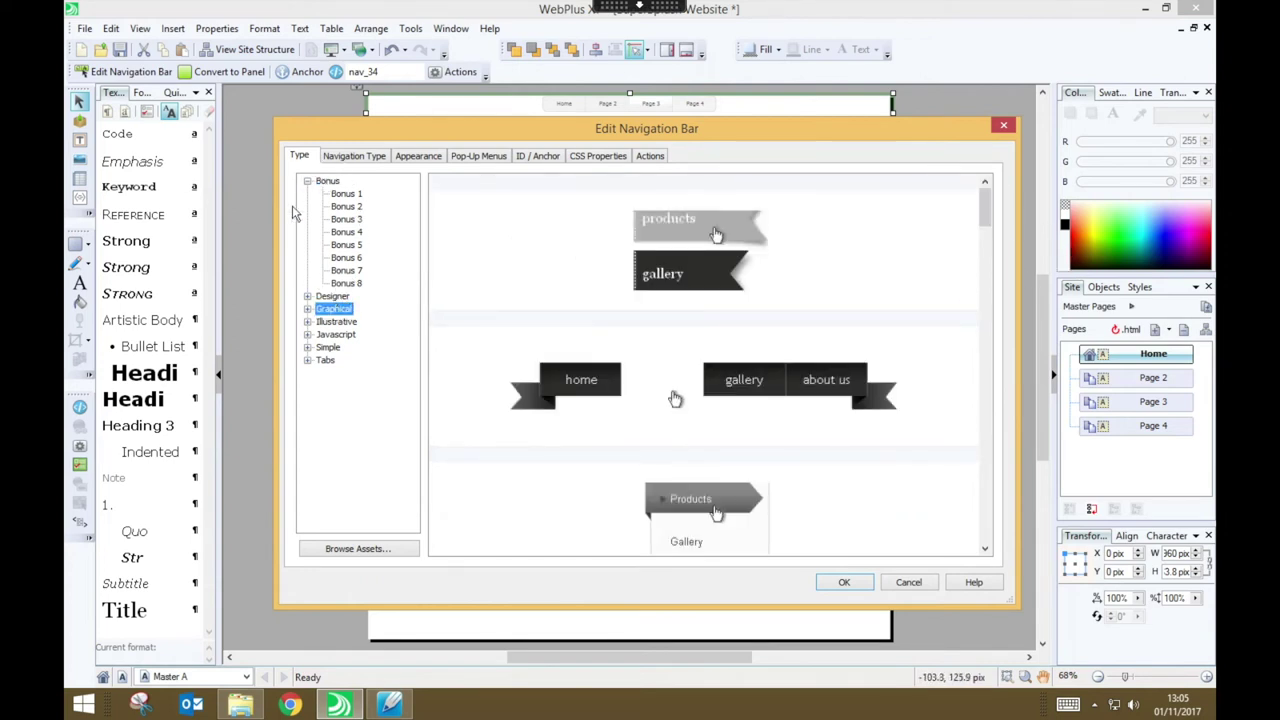
left_click_drag(983, 206, 988, 364)
left_click(325, 360)
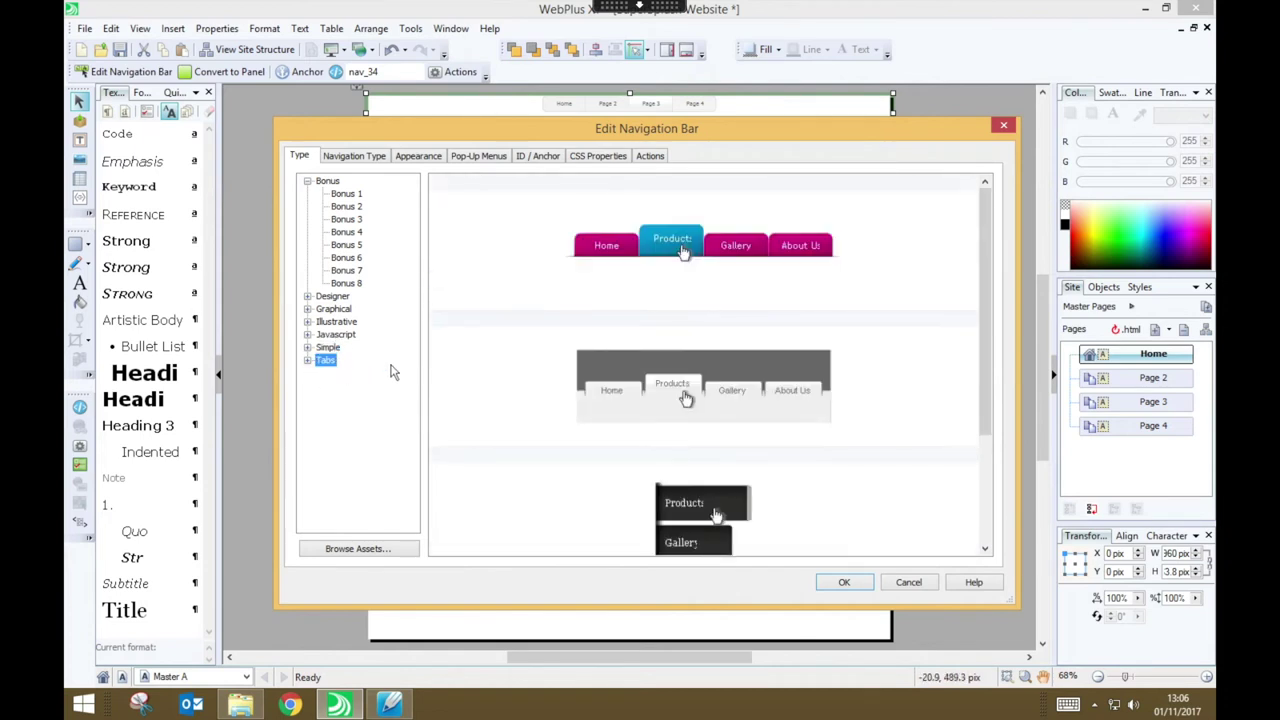
left_click(777, 386)
double_click(779, 387)
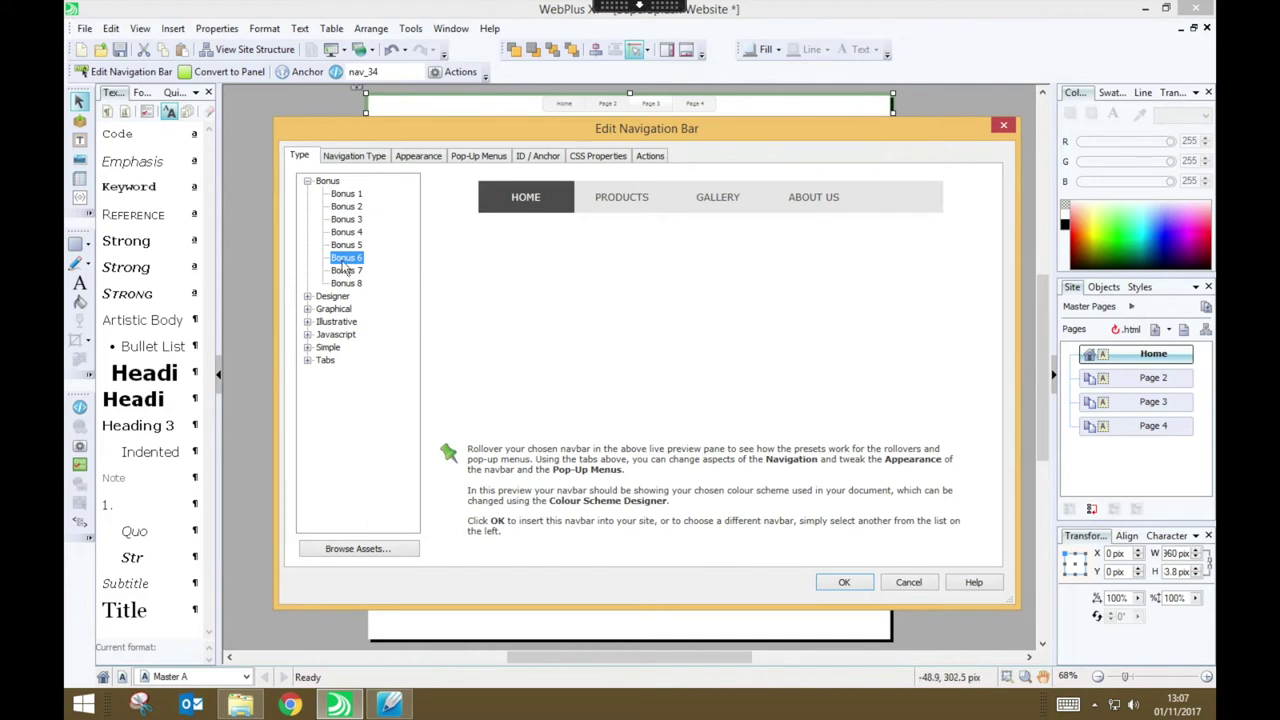
left_click(427, 158)
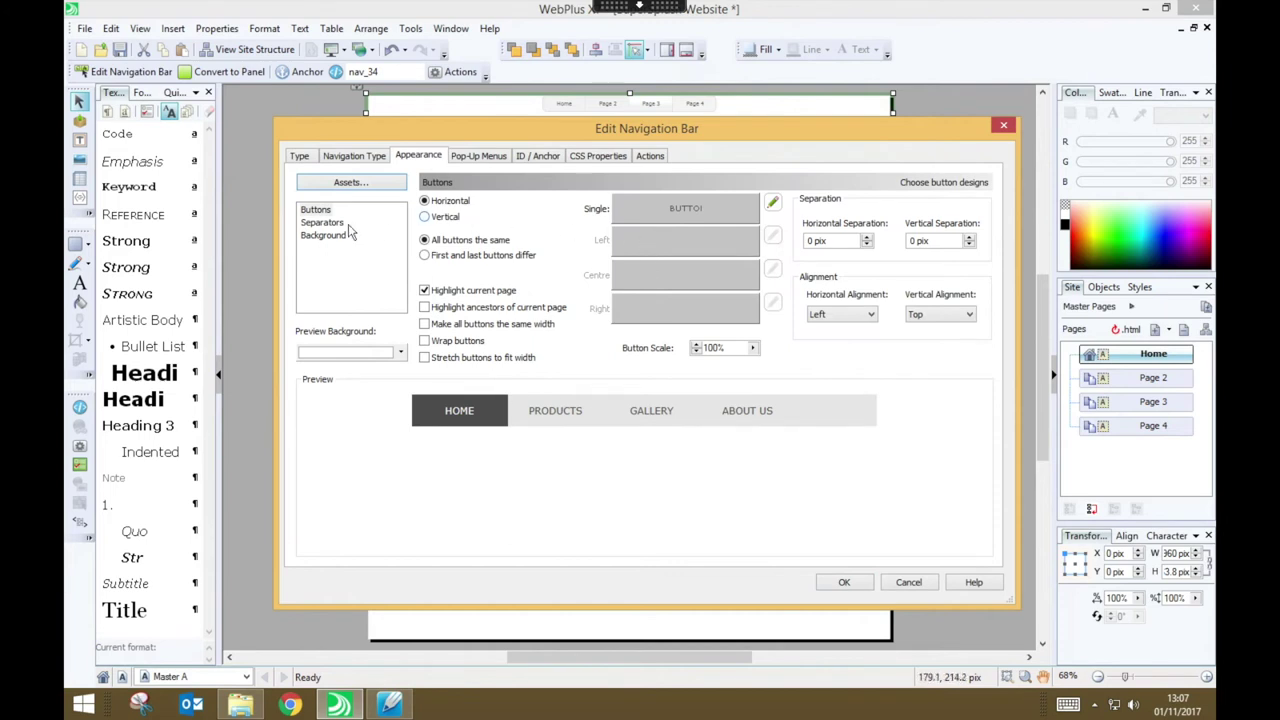
- Select Background in the Appearance list and open its design in Design Studio
left_click(316, 212)
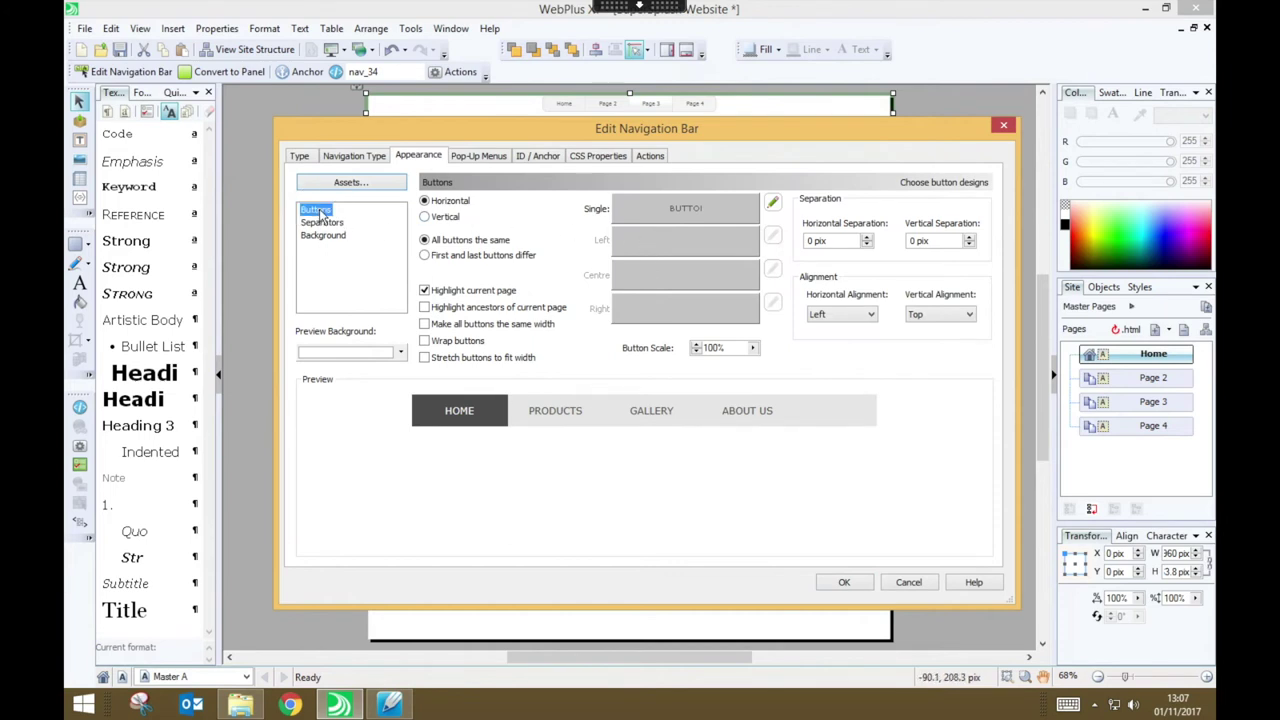
left_click(323, 223)
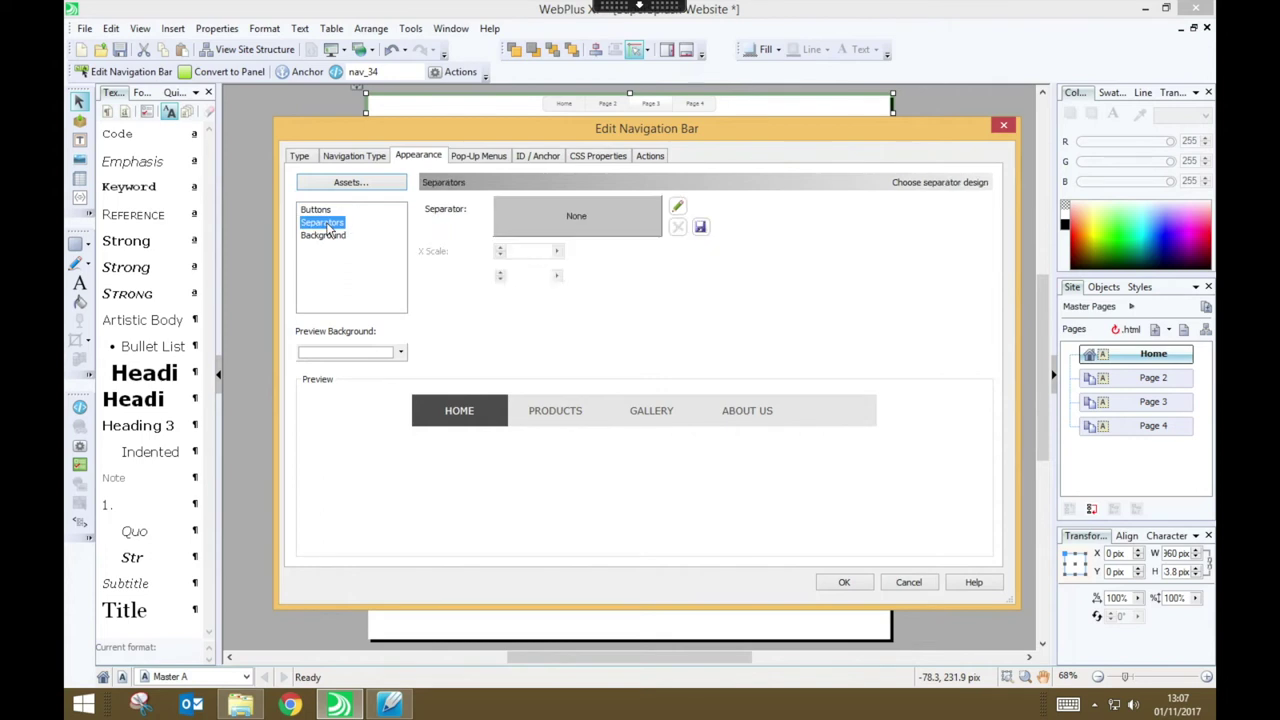
left_click(328, 238)
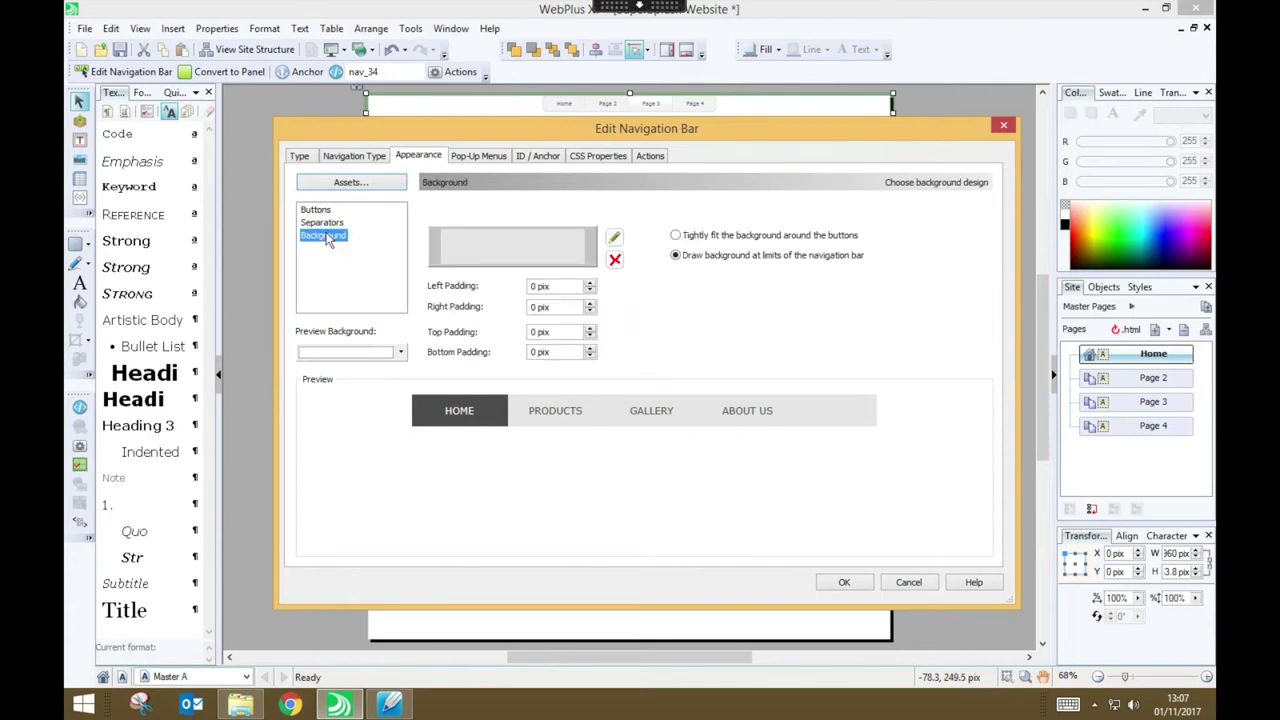
left_click(614, 238)
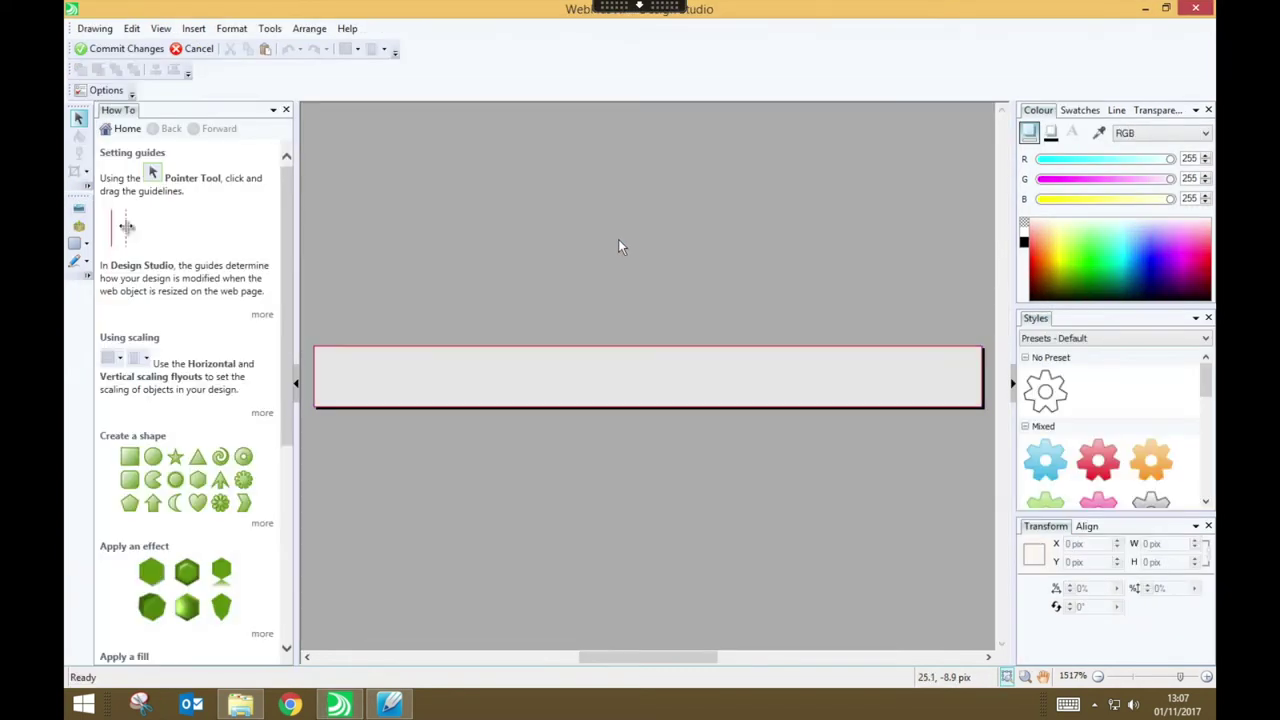
- Fill the background rectangle bright sky blue and commit it to the navigation bar
left_click(873, 380)
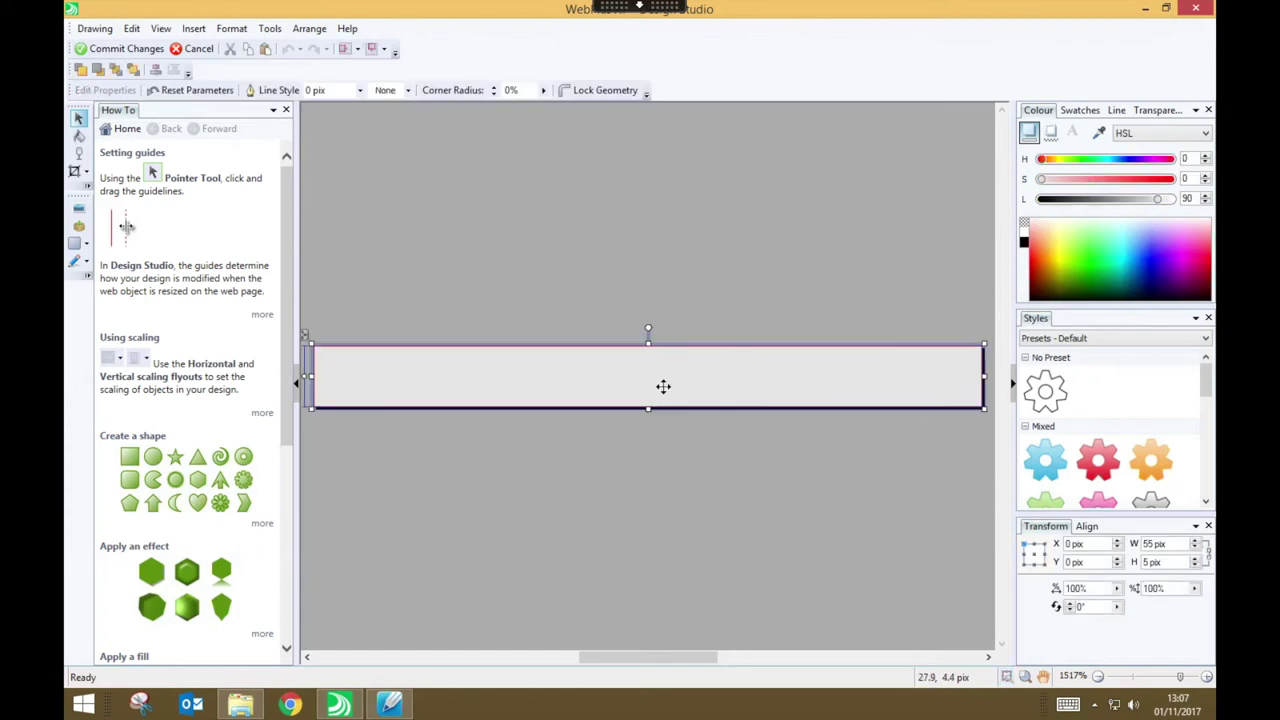
left_click(1144, 228)
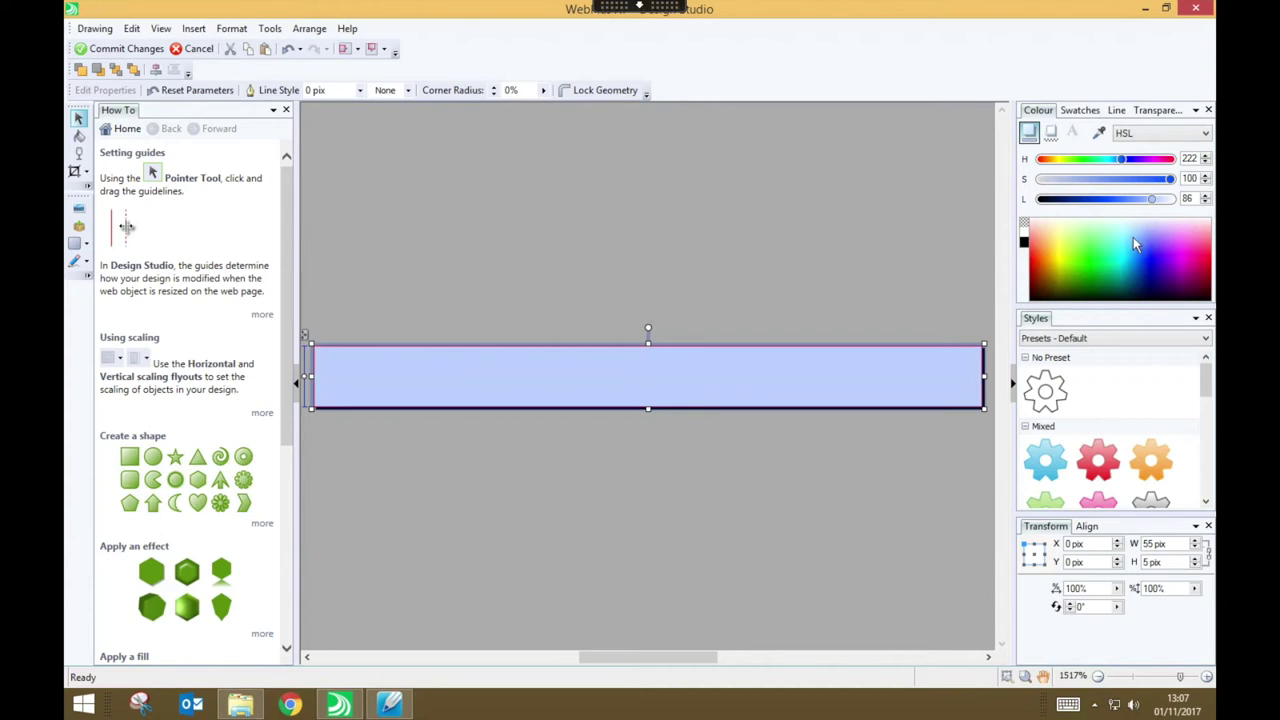
left_click(1133, 237)
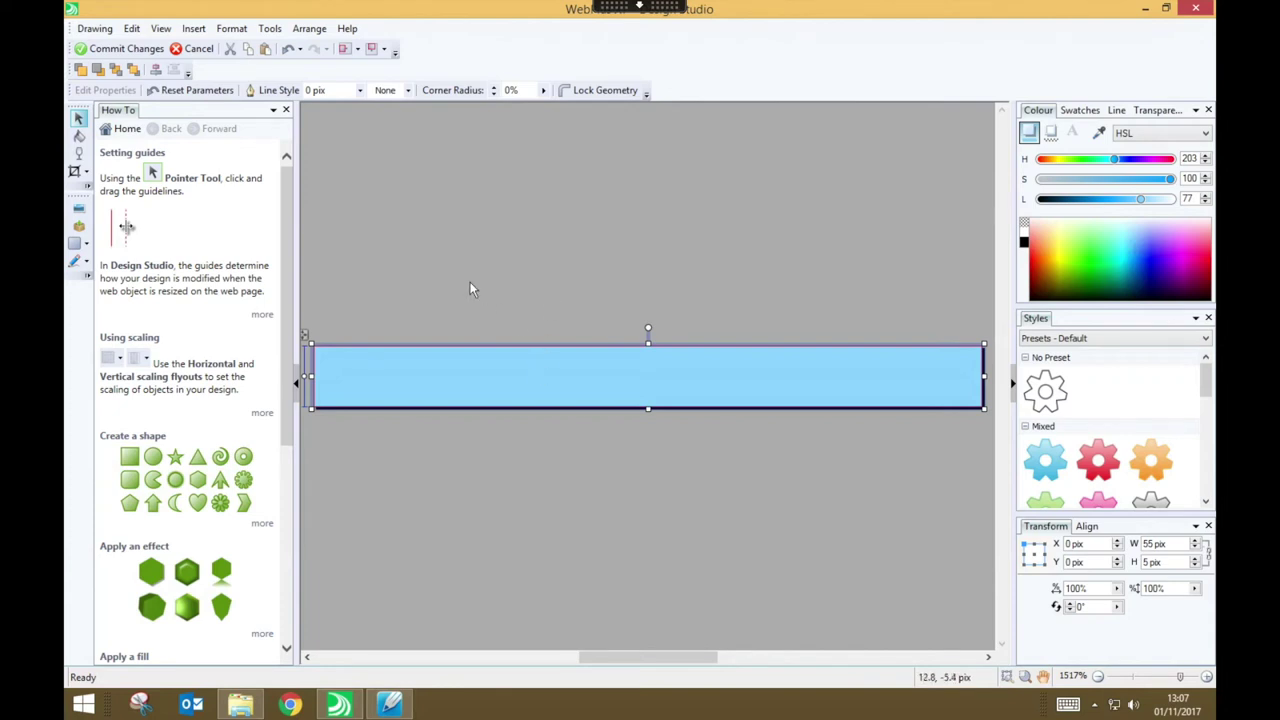
left_click(108, 50)
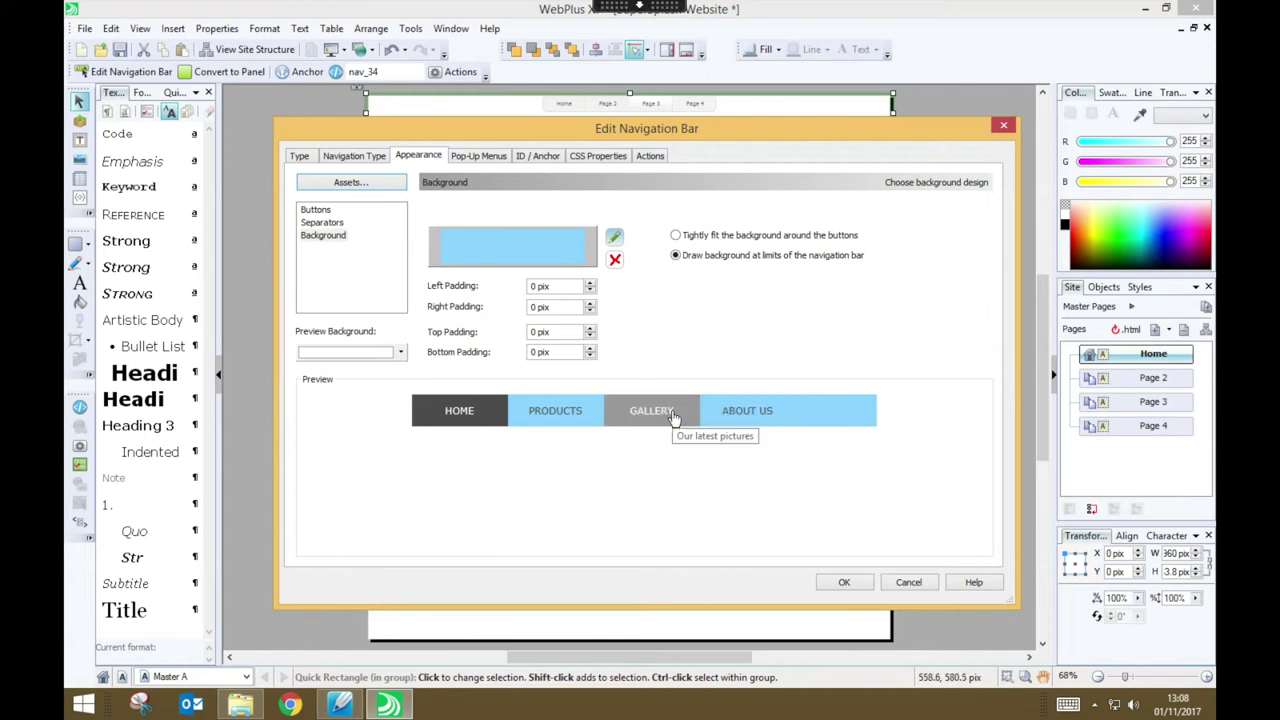
- Select Buttons in the Appearance list and open the button design in Button Studio
left_click(316, 212)
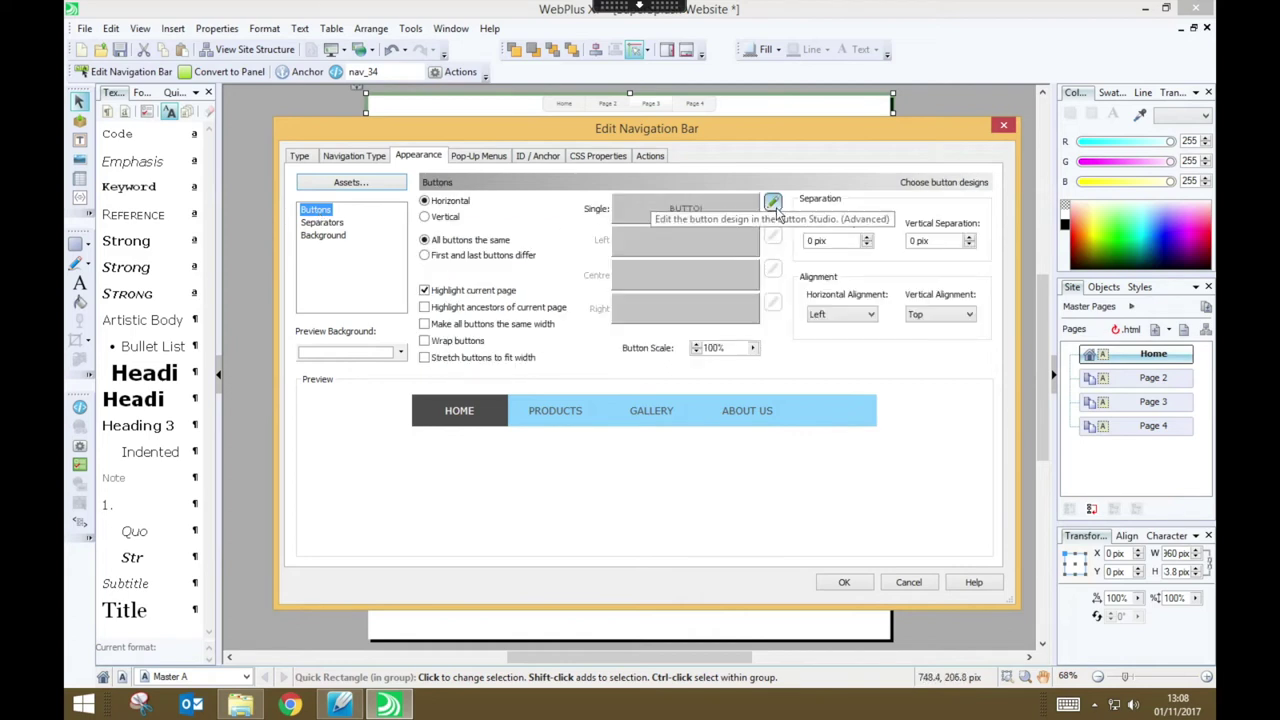
left_click(774, 204)
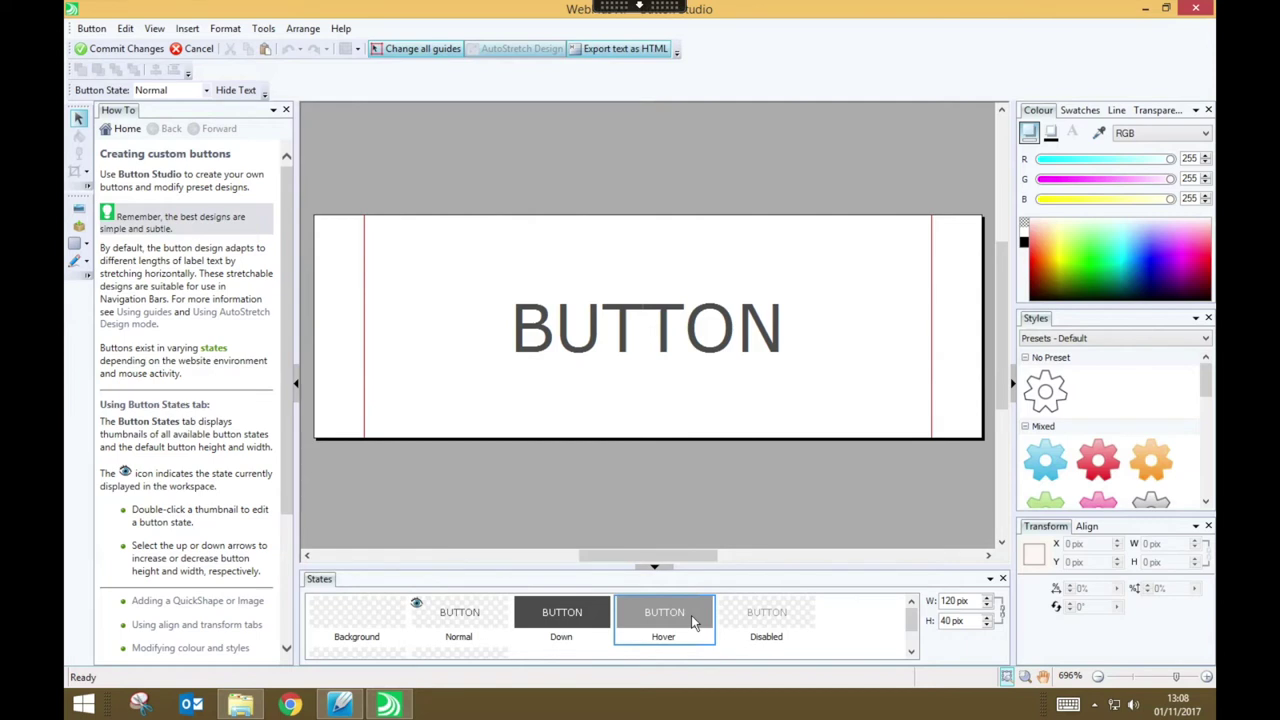
- Switch to the Hover state and tint its button background peach
double_click(692, 621)
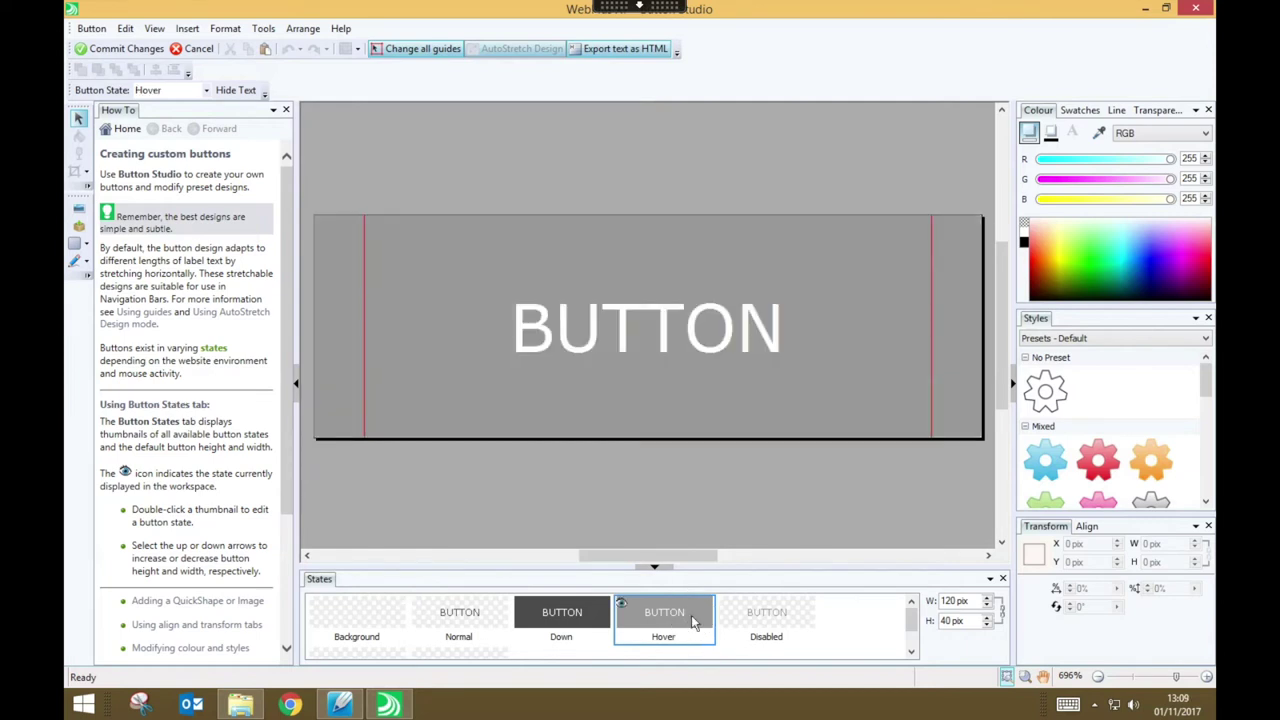
left_click(958, 360)
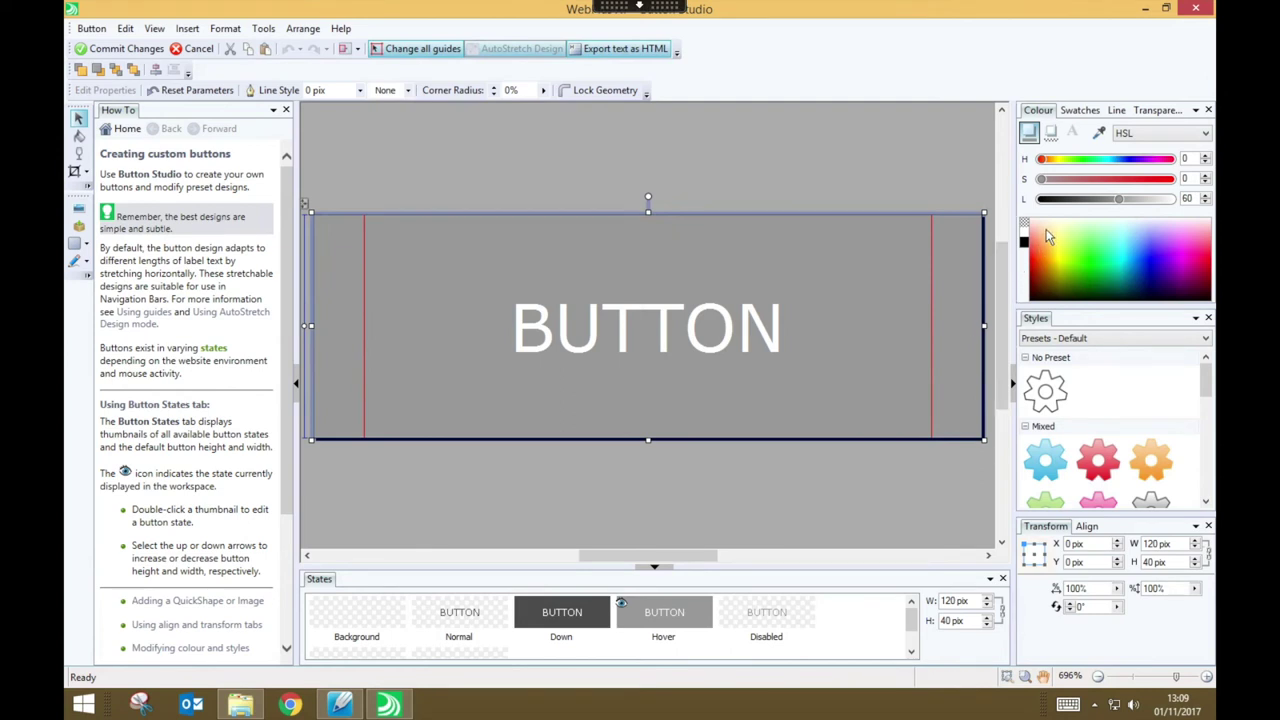
left_click(1044, 231)
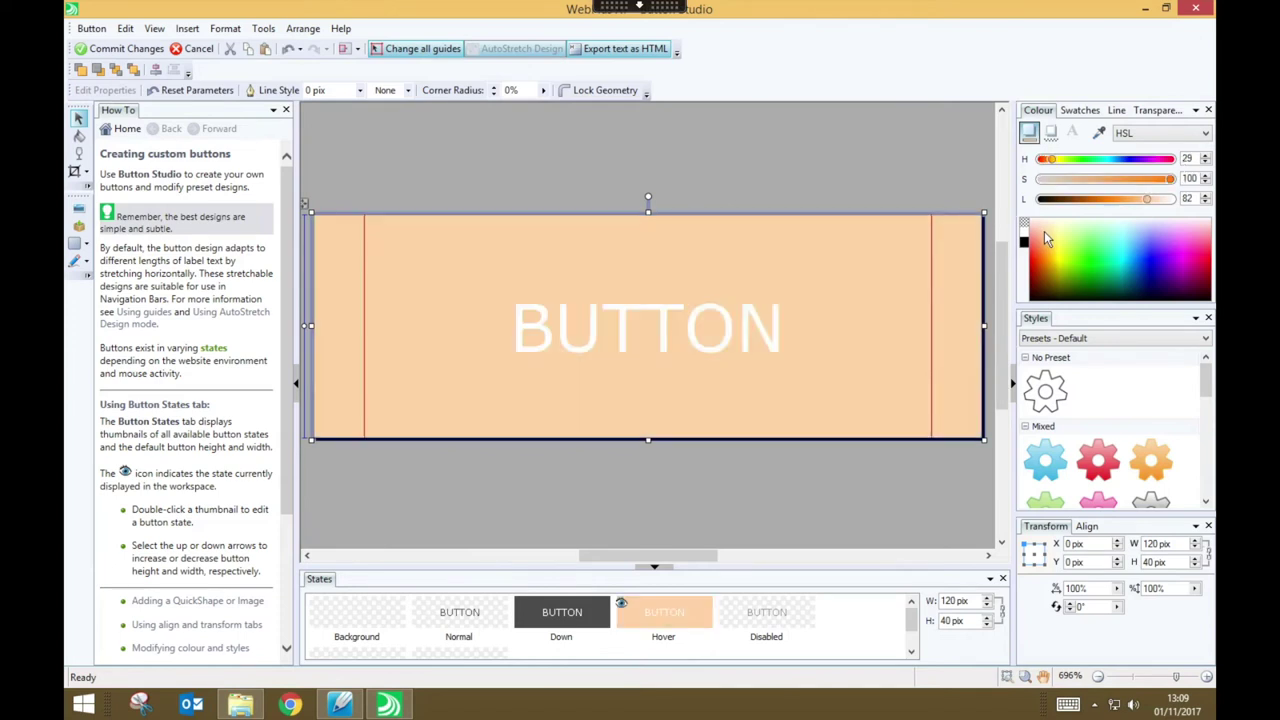
left_click(741, 417)
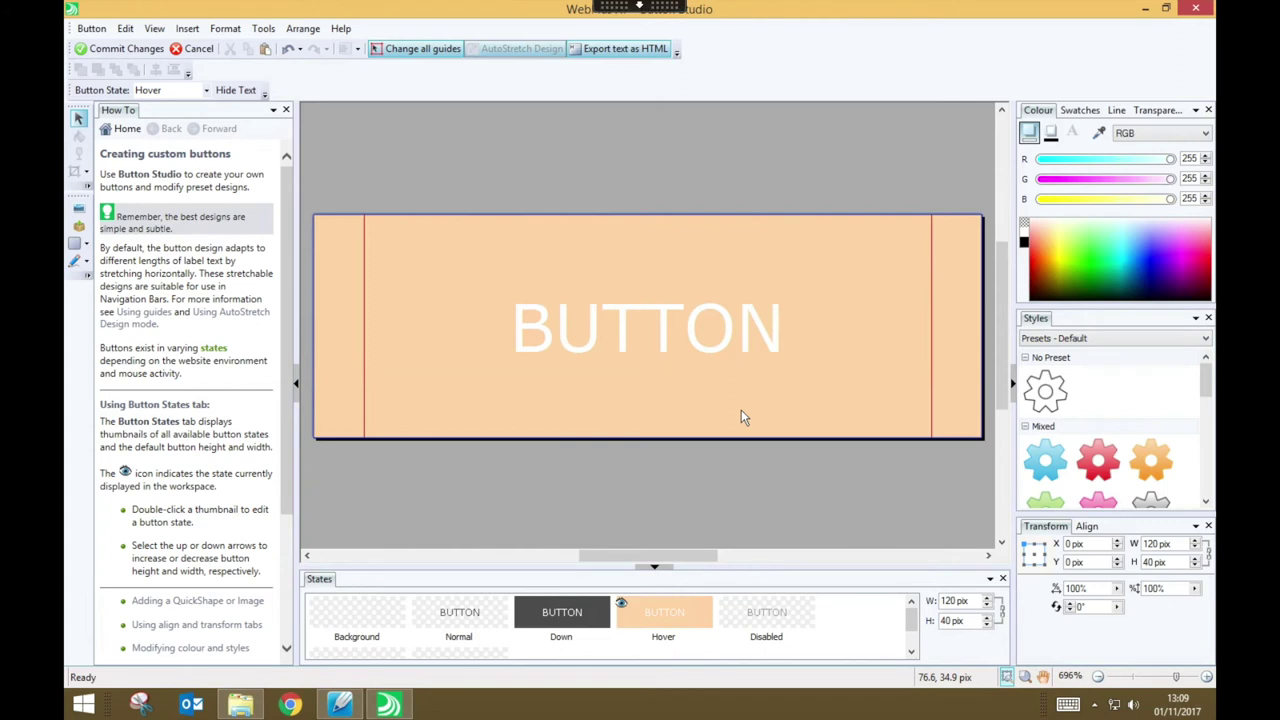
- Make the Hover state's BUTTON label text black
left_click(731, 341)
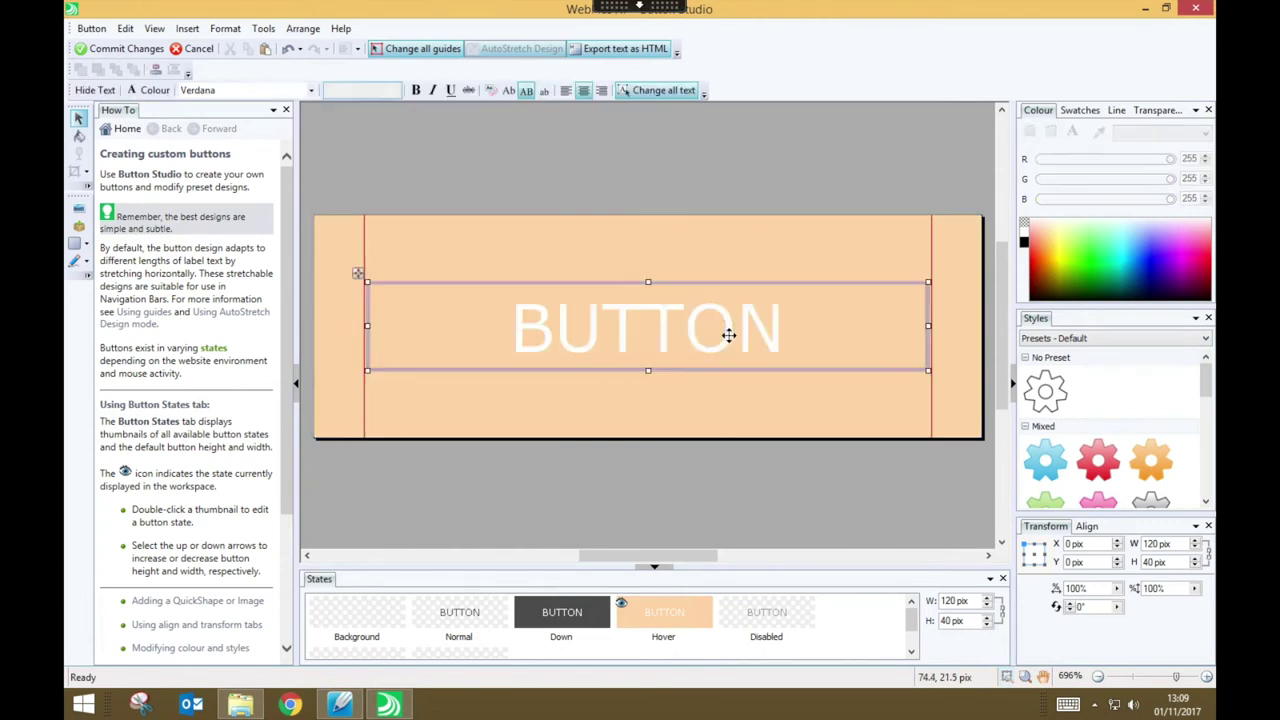
left_click(150, 92)
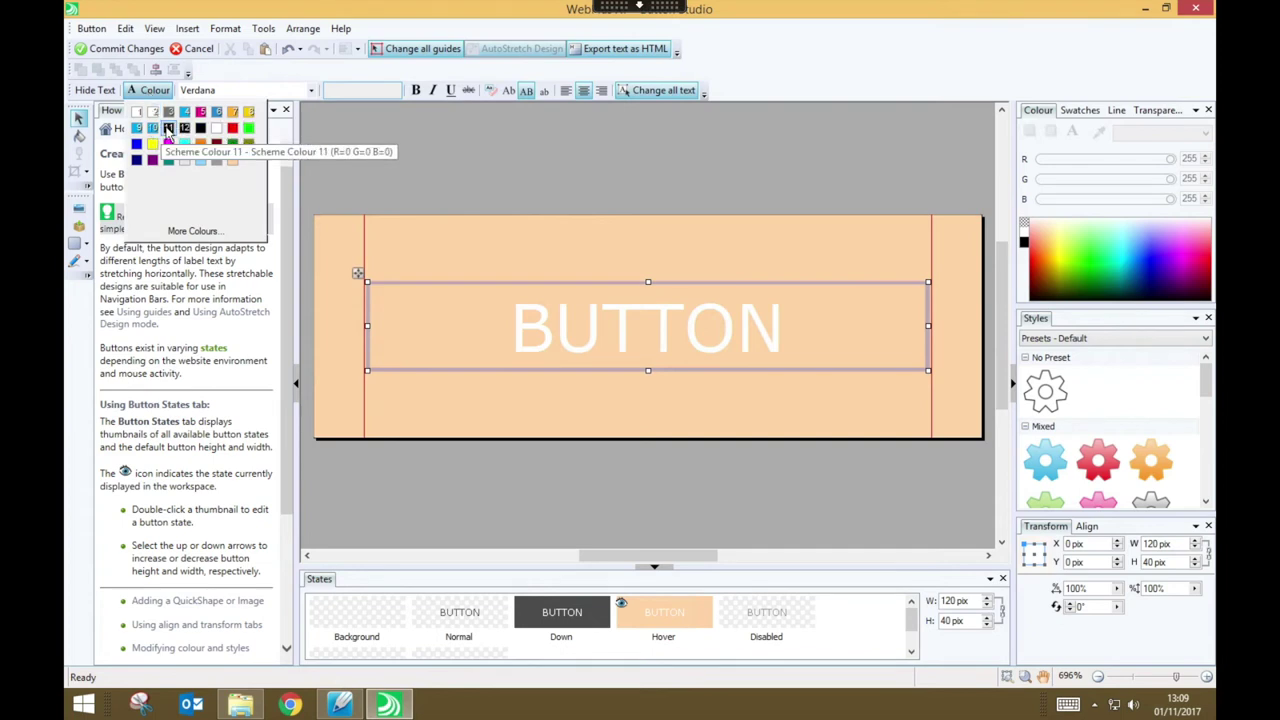
left_click(168, 130)
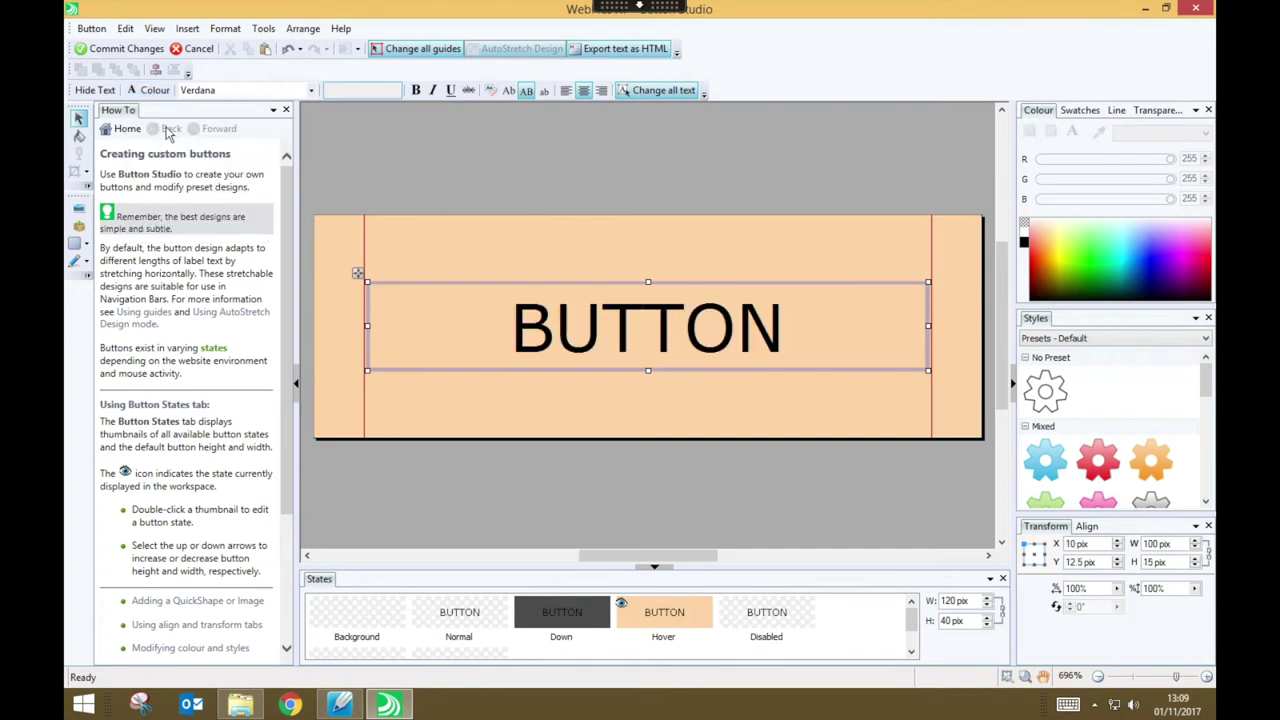
left_click(428, 174)
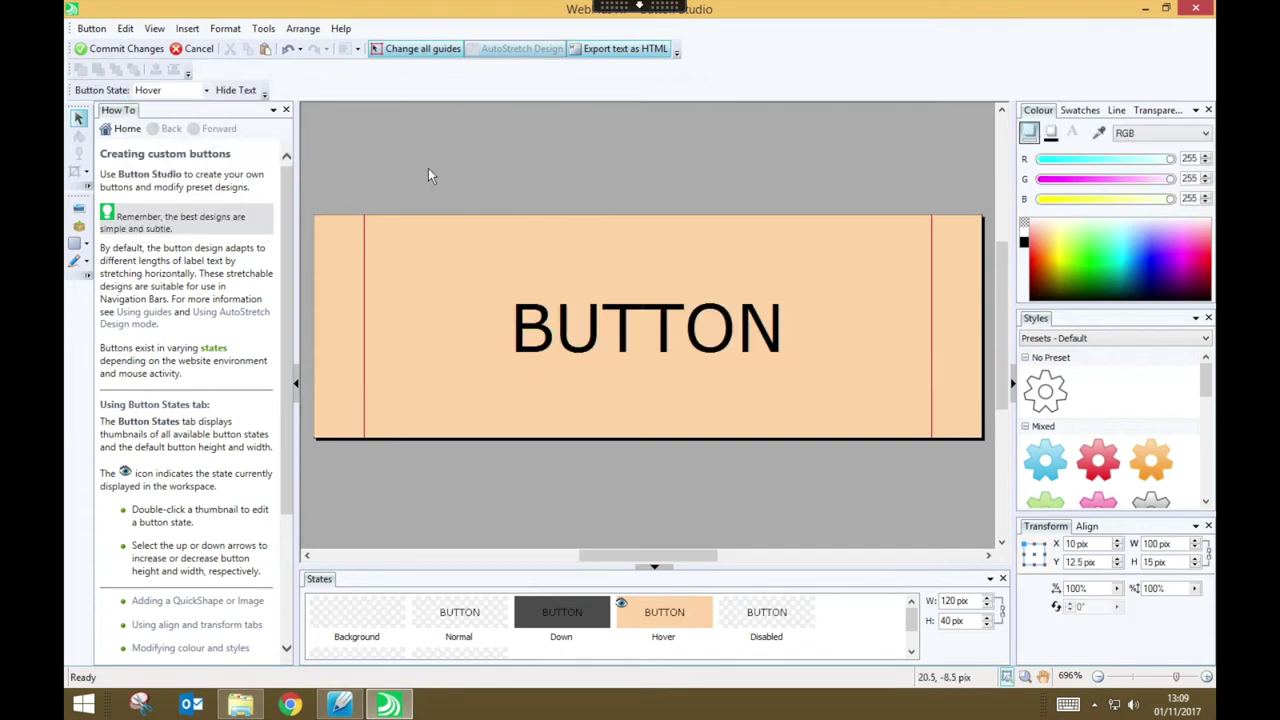
- Switch to the Down state and colour its button background orange
left_click(593, 625)
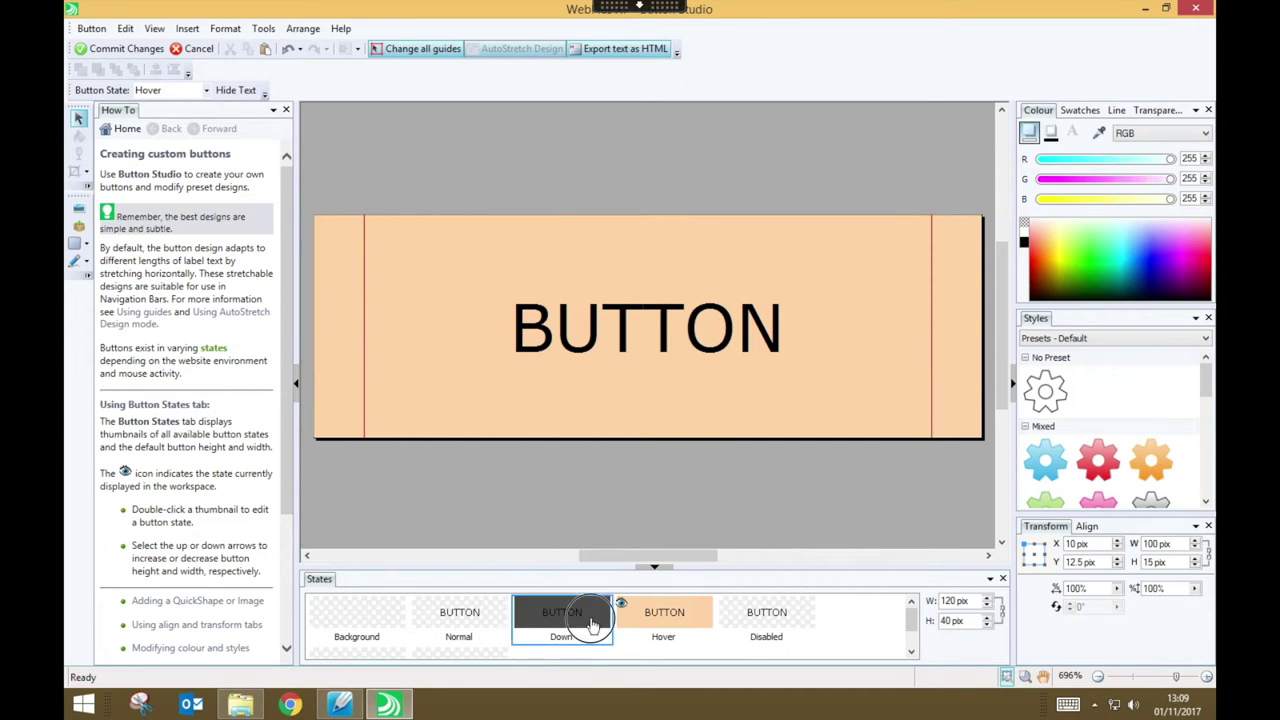
left_click(593, 625)
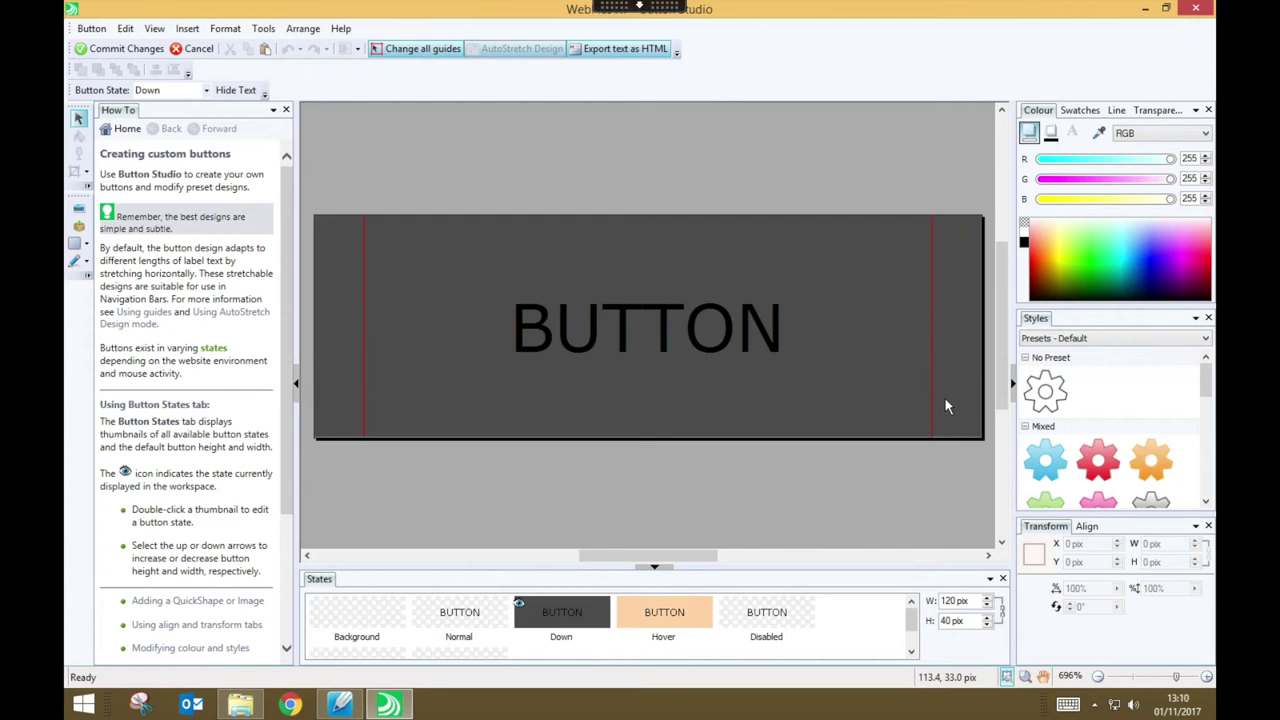
left_click(945, 398)
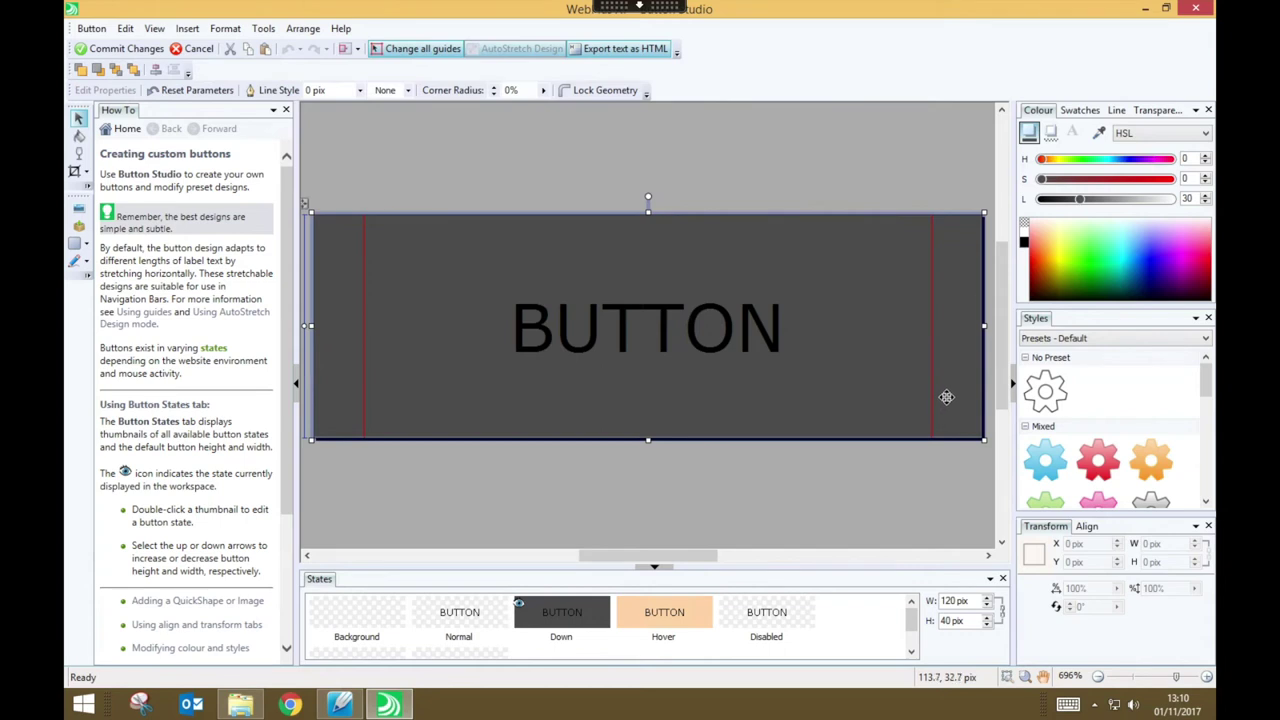
left_click(1045, 260)
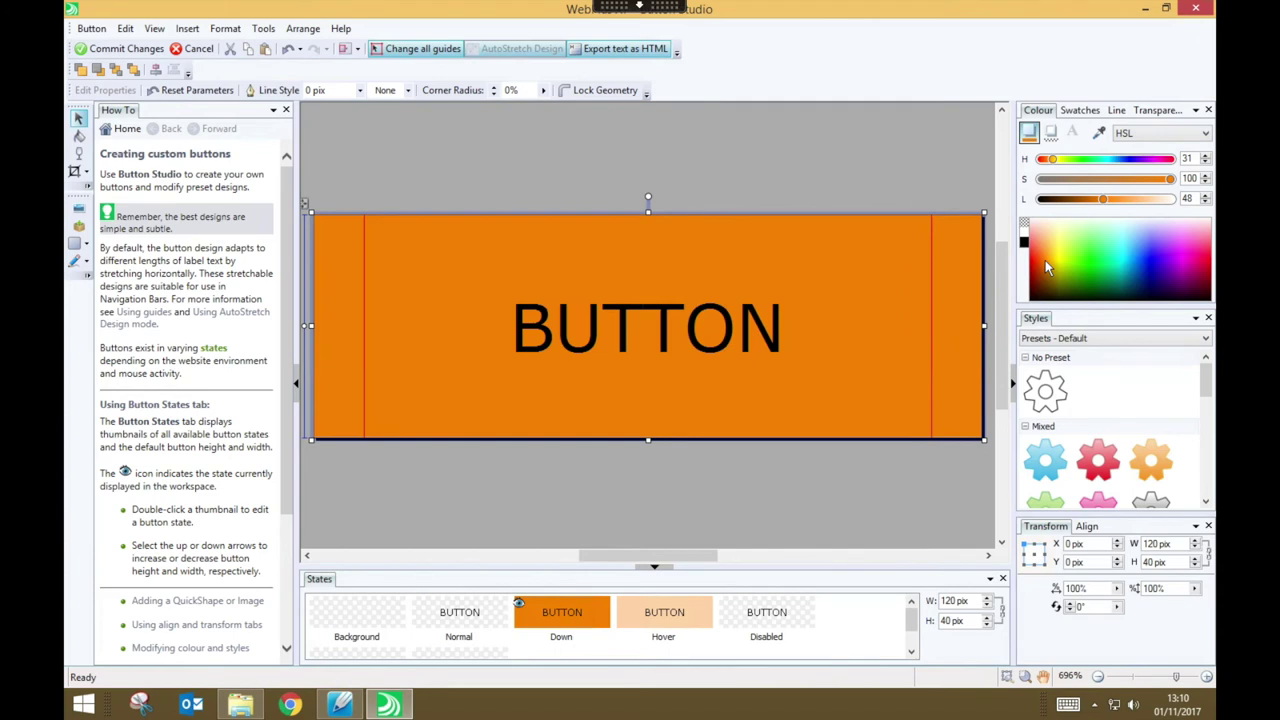
left_click(738, 515)
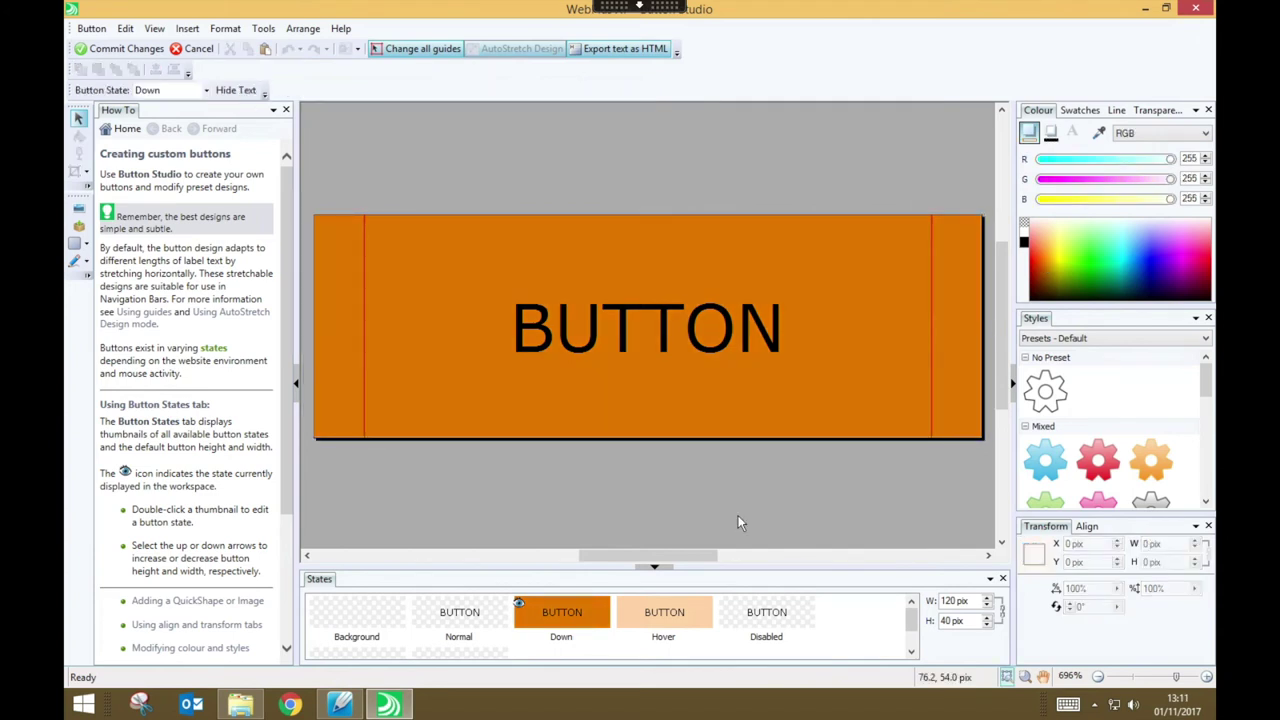
- Turn the BUTTON label white, with Change all text applying it to every state
left_click(718, 352)
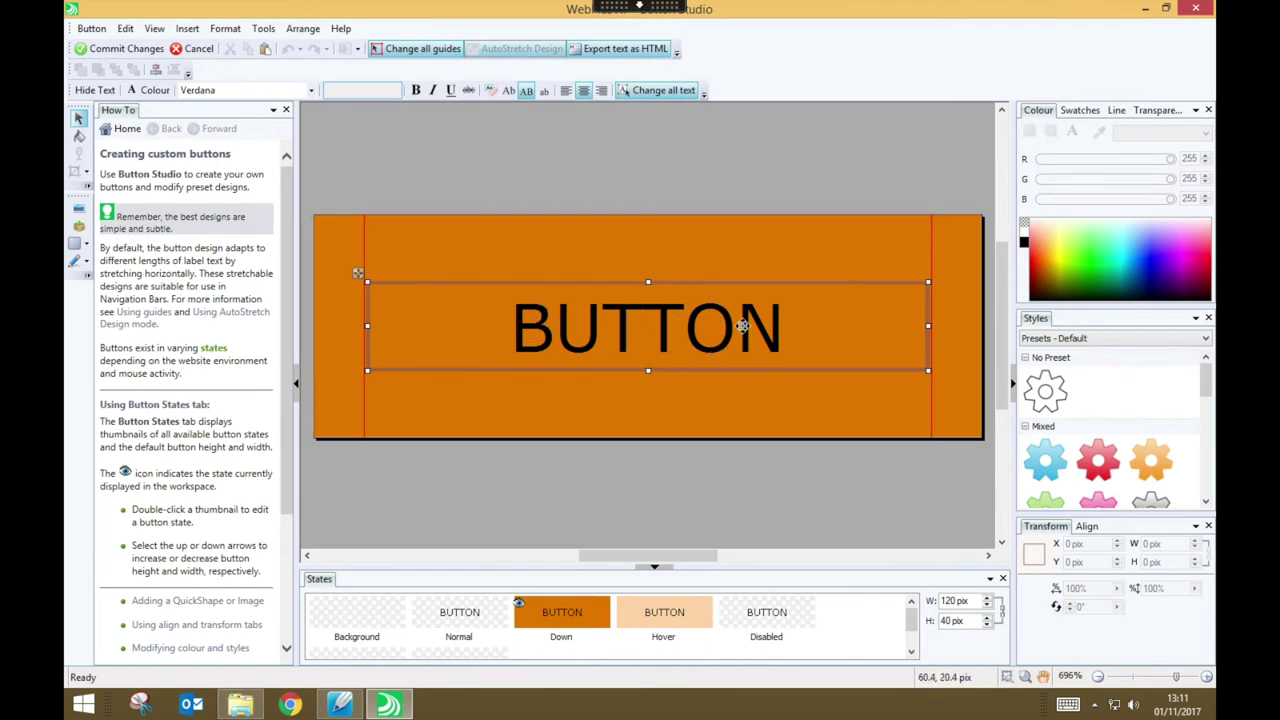
left_click(667, 92)
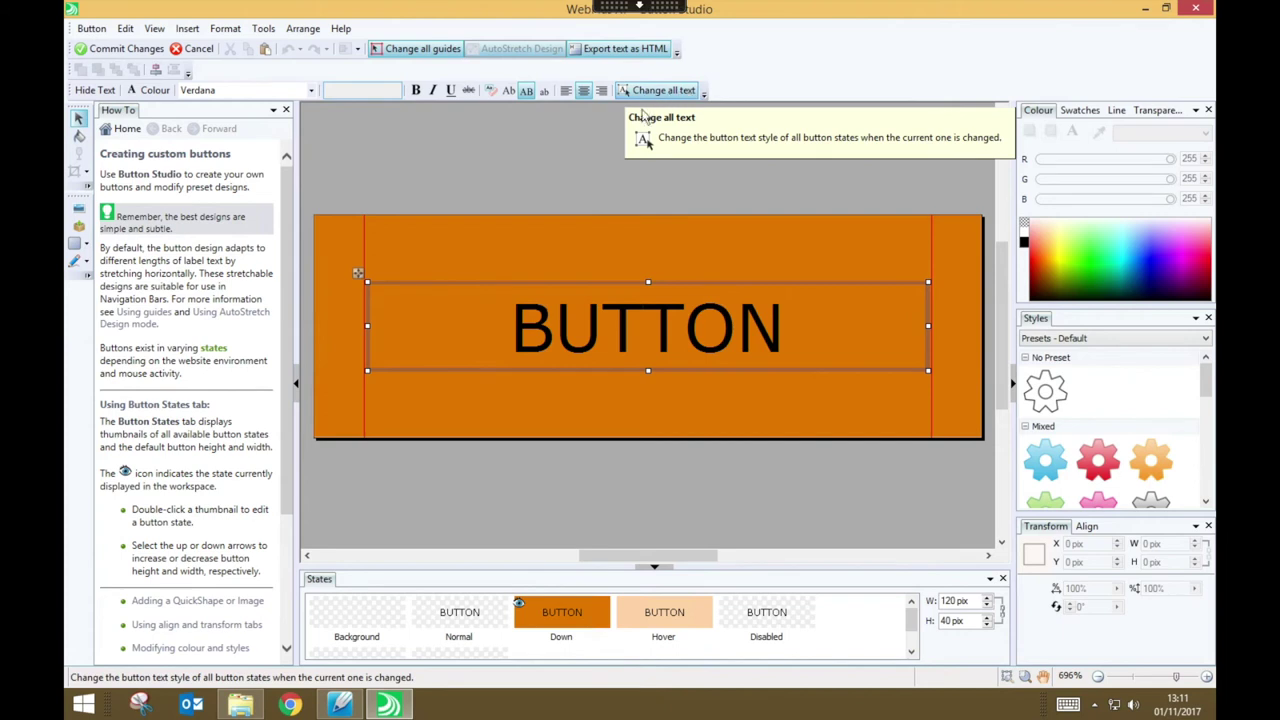
left_click(153, 90)
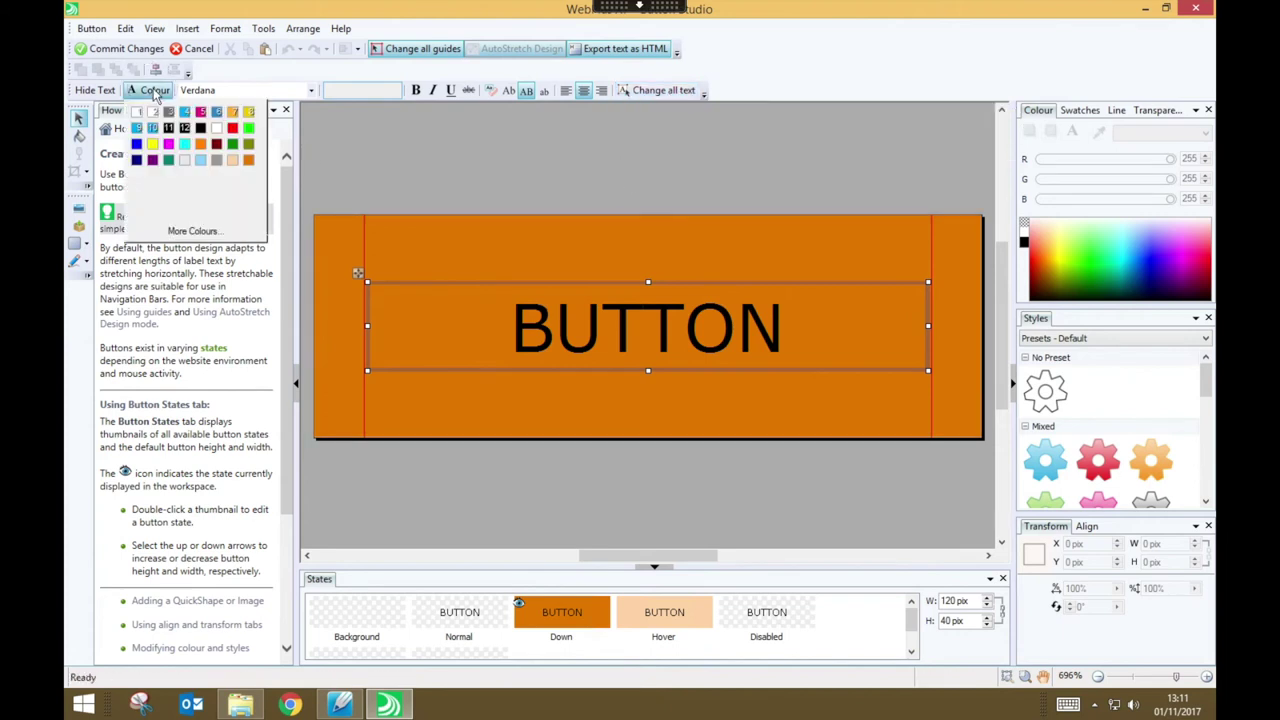
left_click(217, 133)
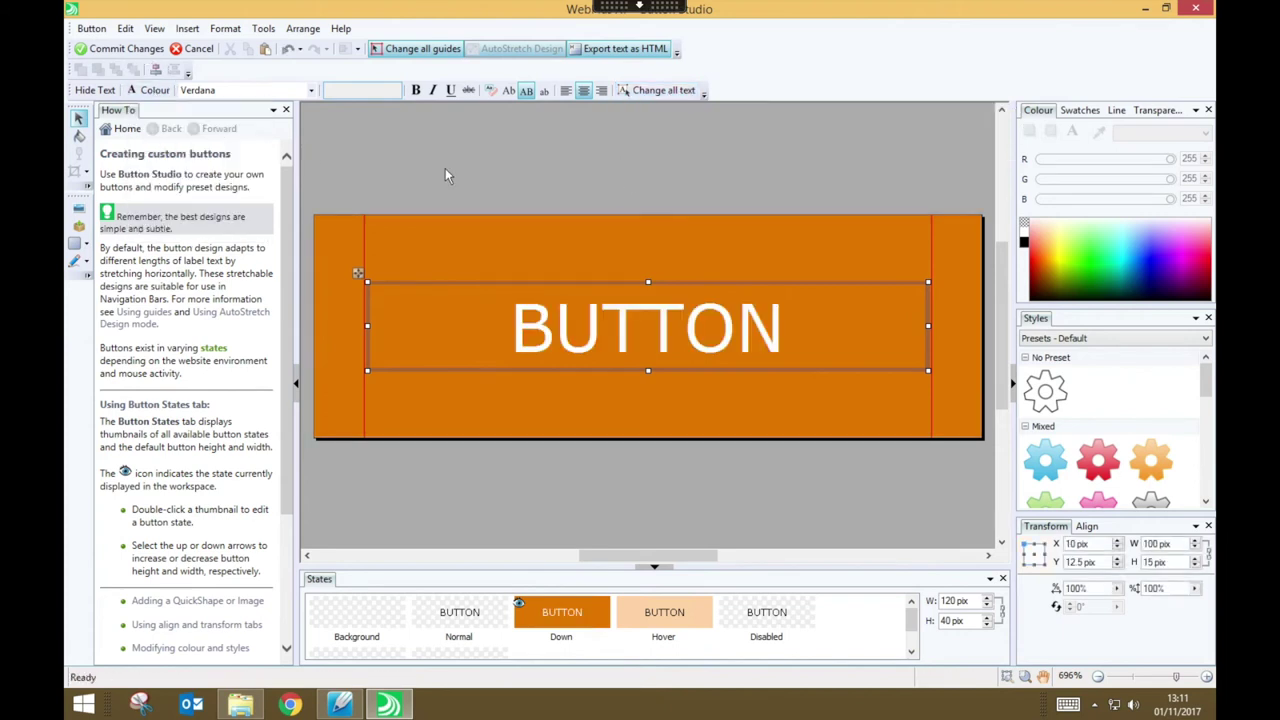
left_click(542, 163)
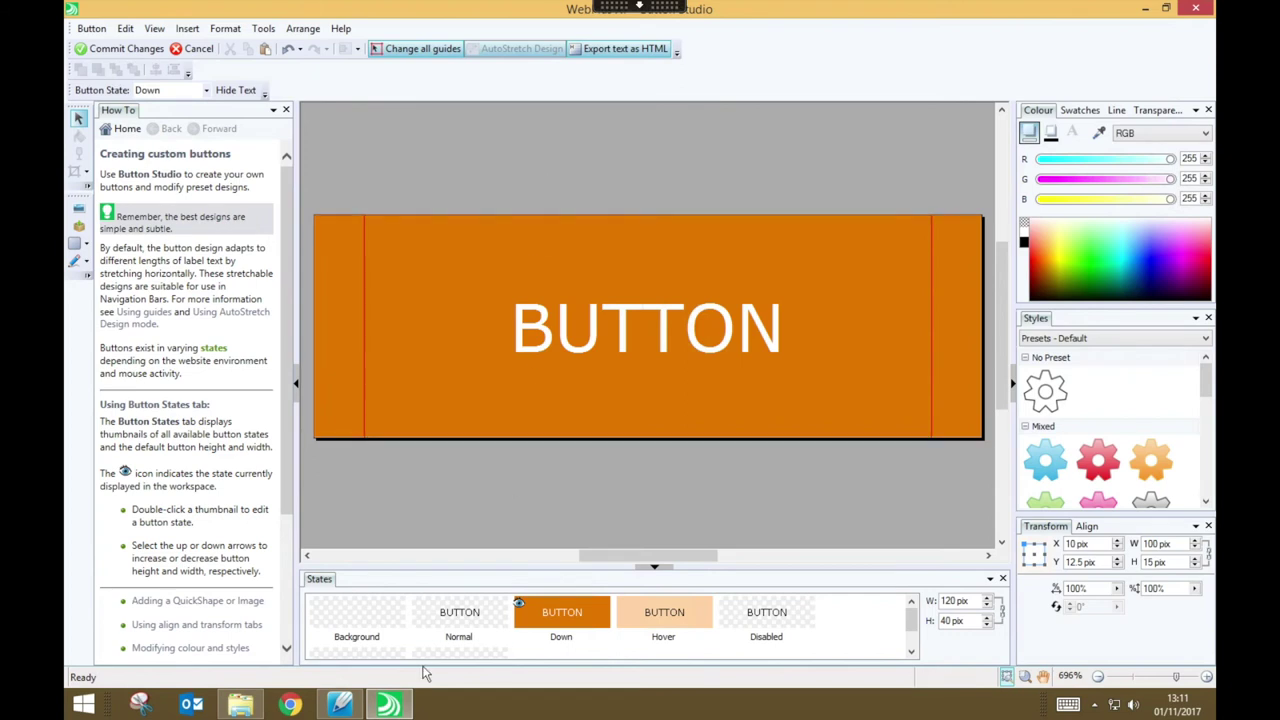
- Review the Normal, Down and Hover states, then commit the button design
double_click(470, 618)
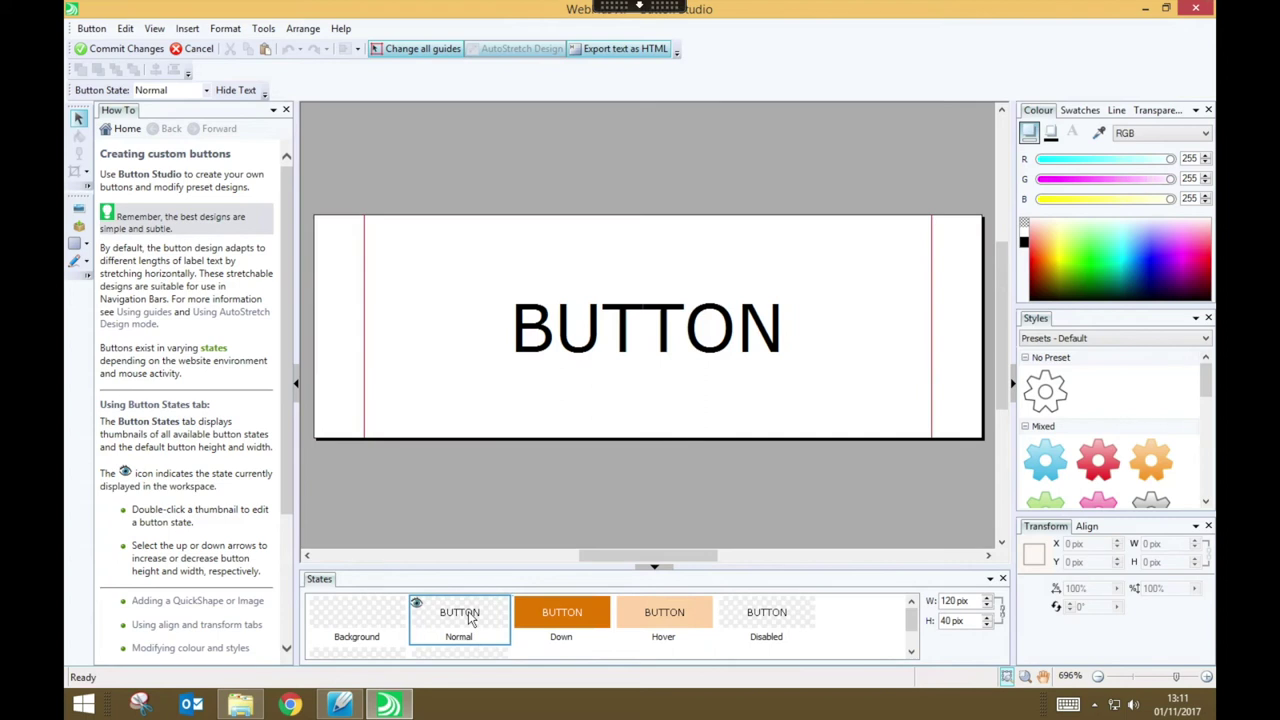
double_click(535, 615)
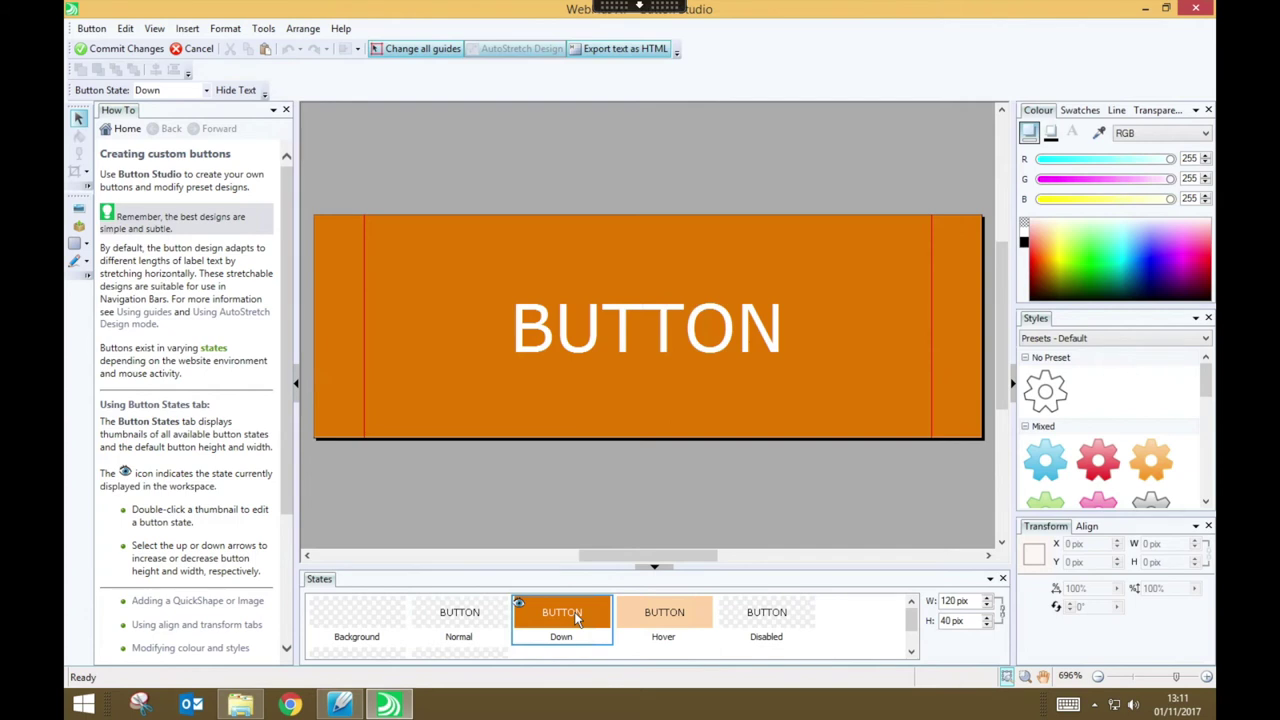
double_click(684, 620)
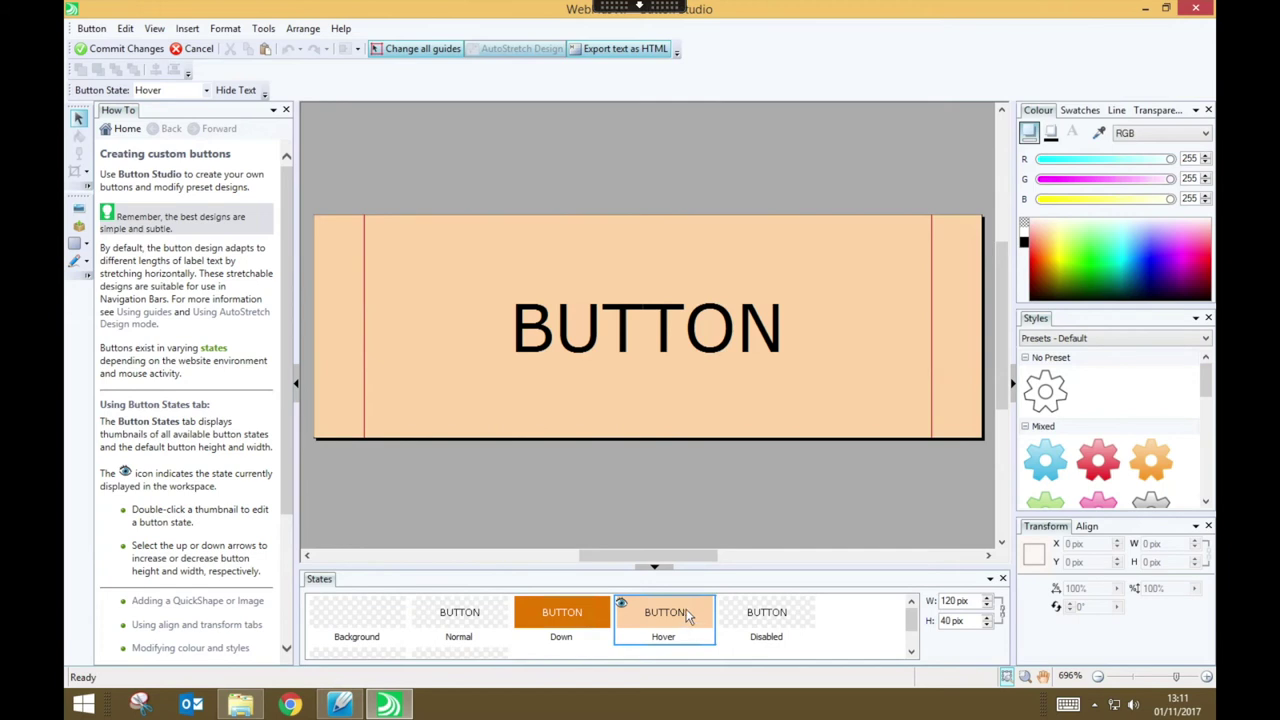
left_click(140, 52)
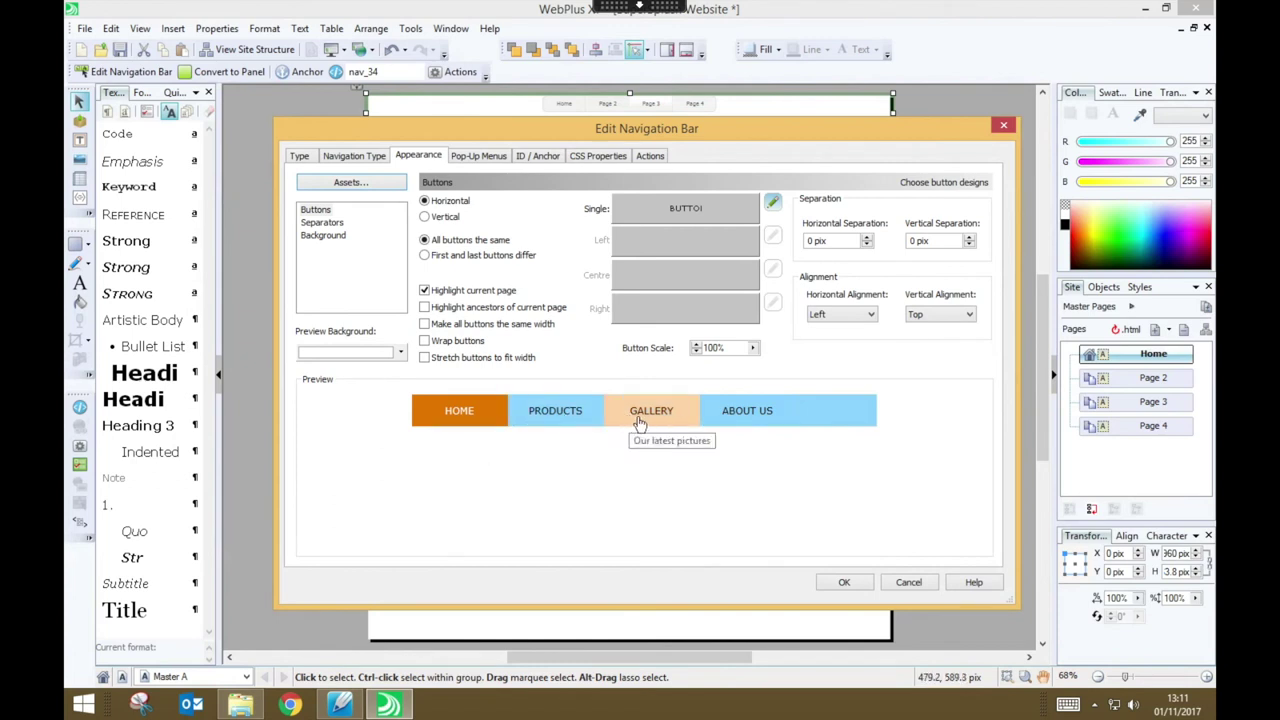
- Make all navigation buttons the same width and apply the settings to the bar
mouse_move(468, 421)
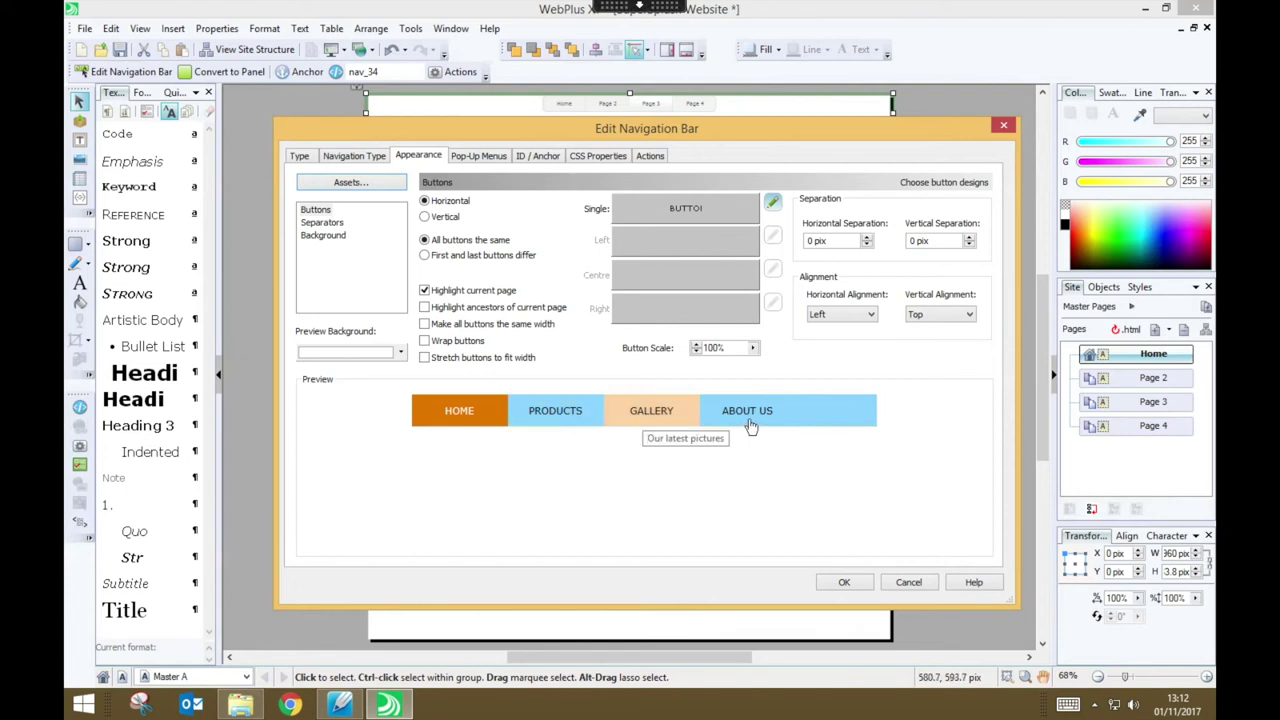
mouse_move(540, 416)
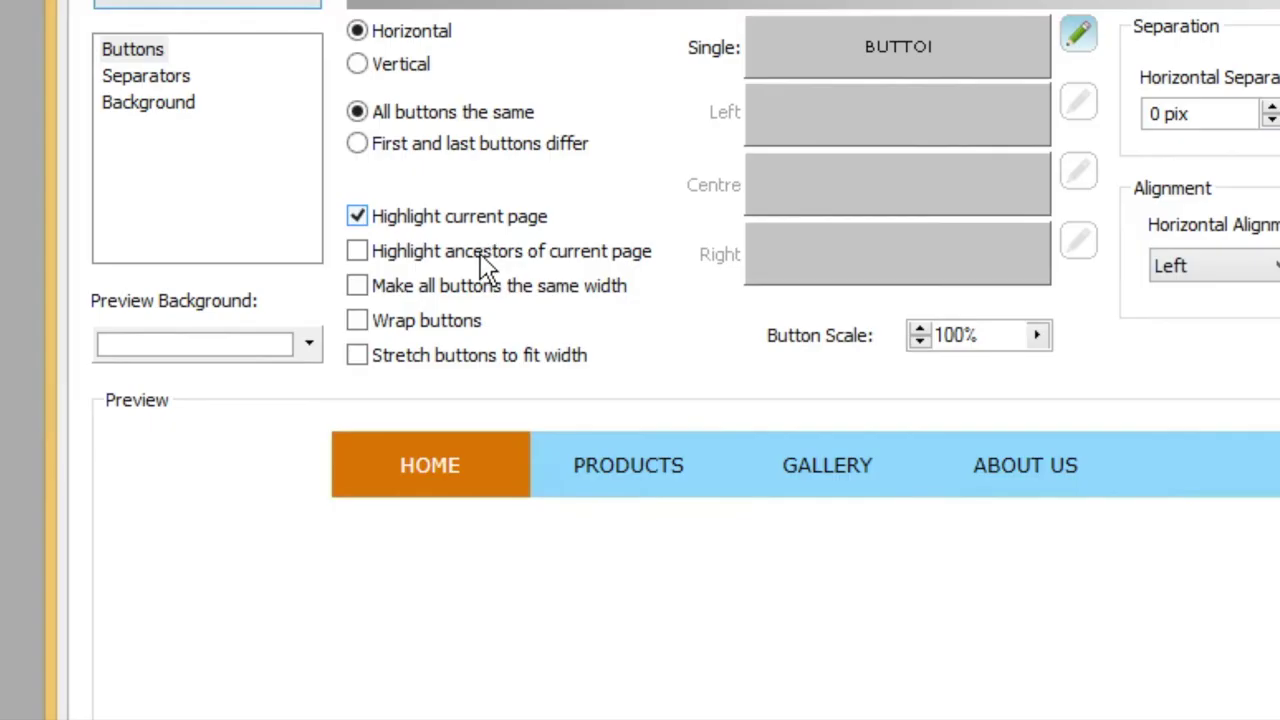
left_click(565, 300)
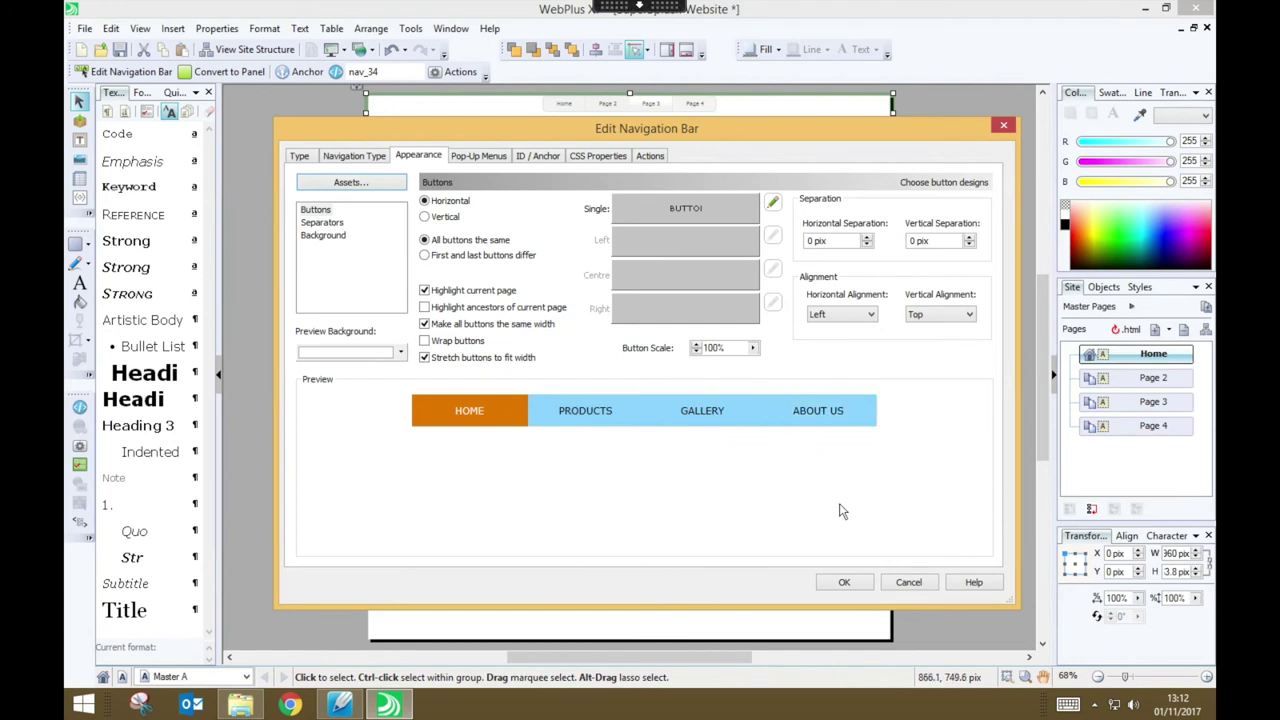
left_click(858, 588)
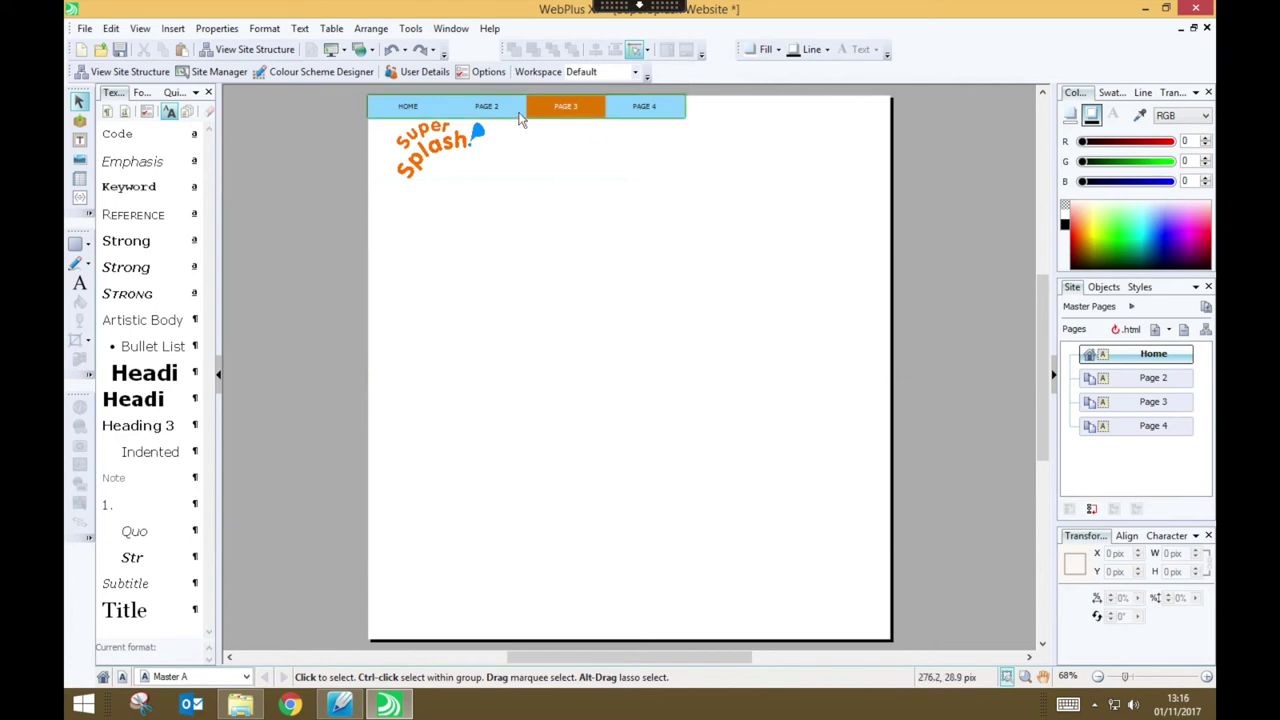
- Move the navigation bar to the page's right edge and stretch its left end to the logo
left_click_drag(520, 118, 728, 118)
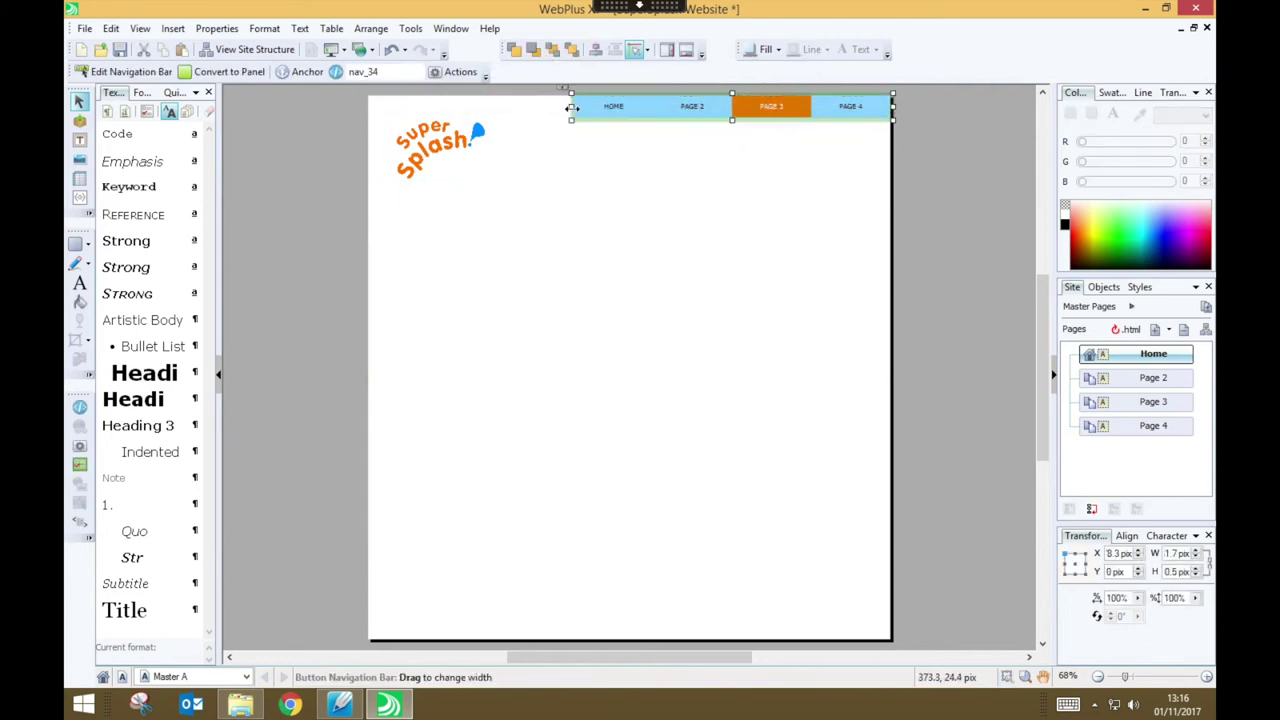
left_click_drag(571, 107, 476, 116)
left_click(468, 135)
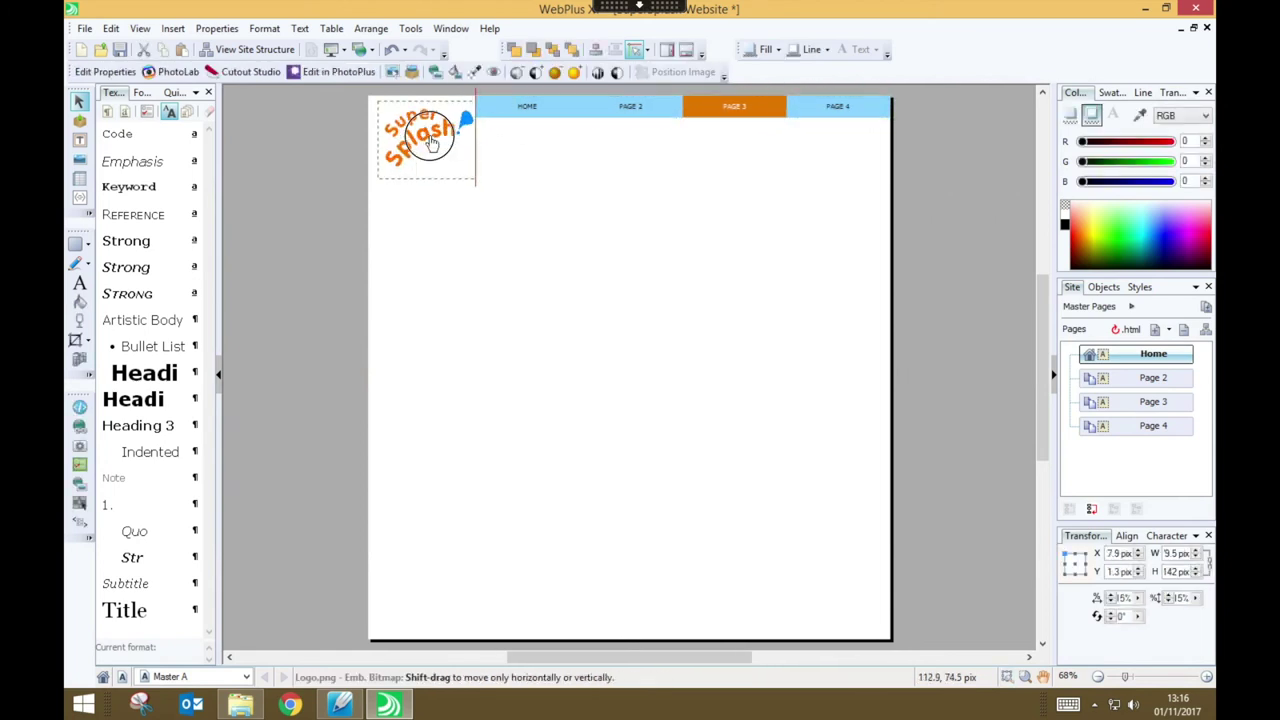
left_click(537, 146)
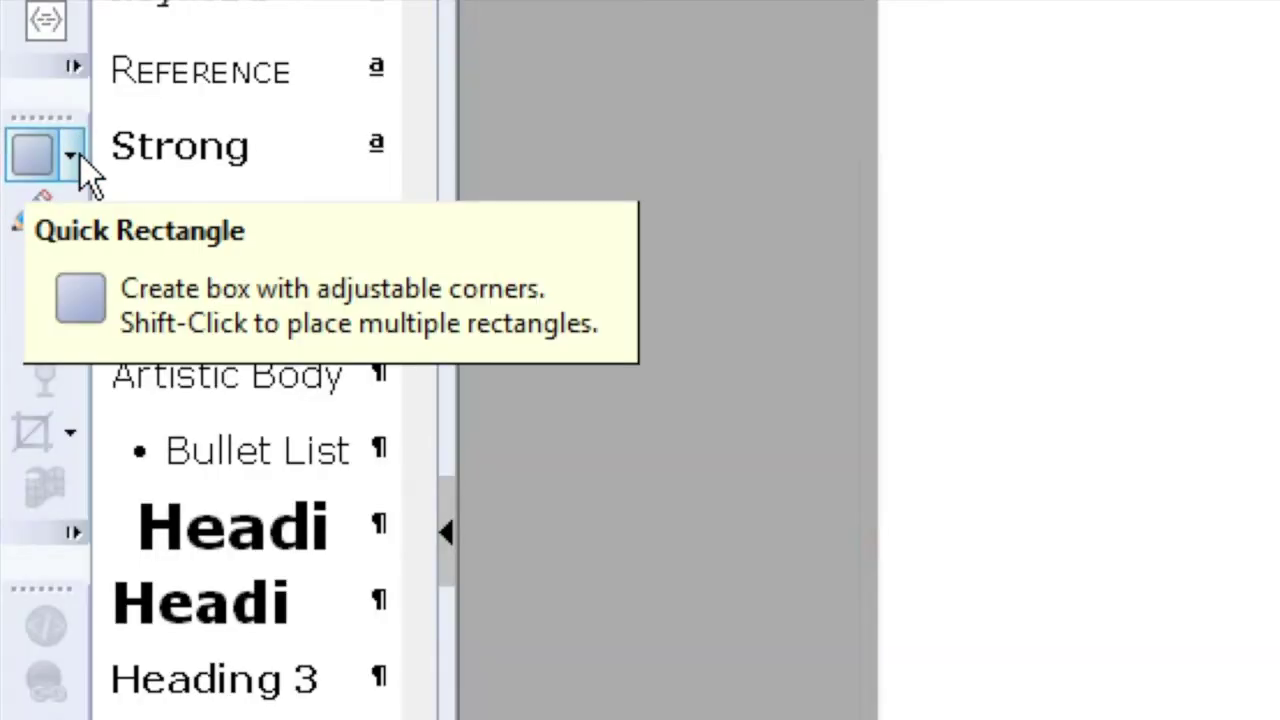
left_click(88, 243)
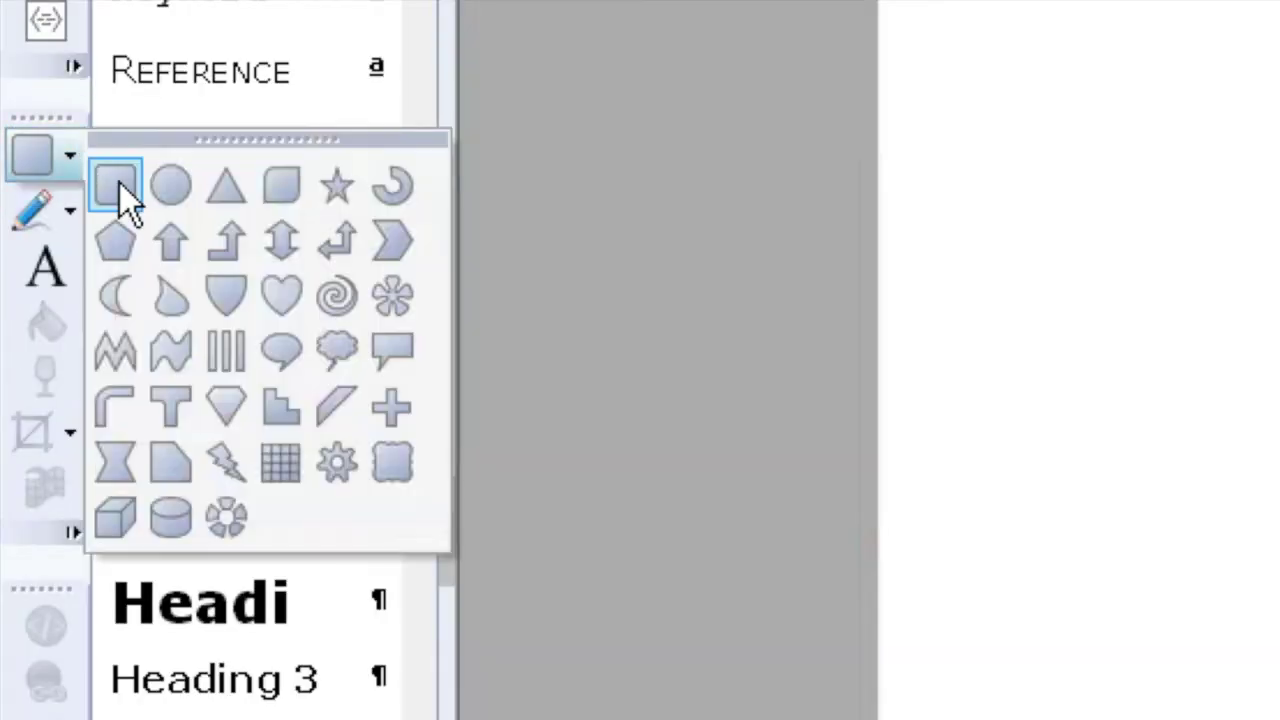
- Draw a rectangle left of the nav bar and fill it with the bar's sampled light blue
left_click(117, 185)
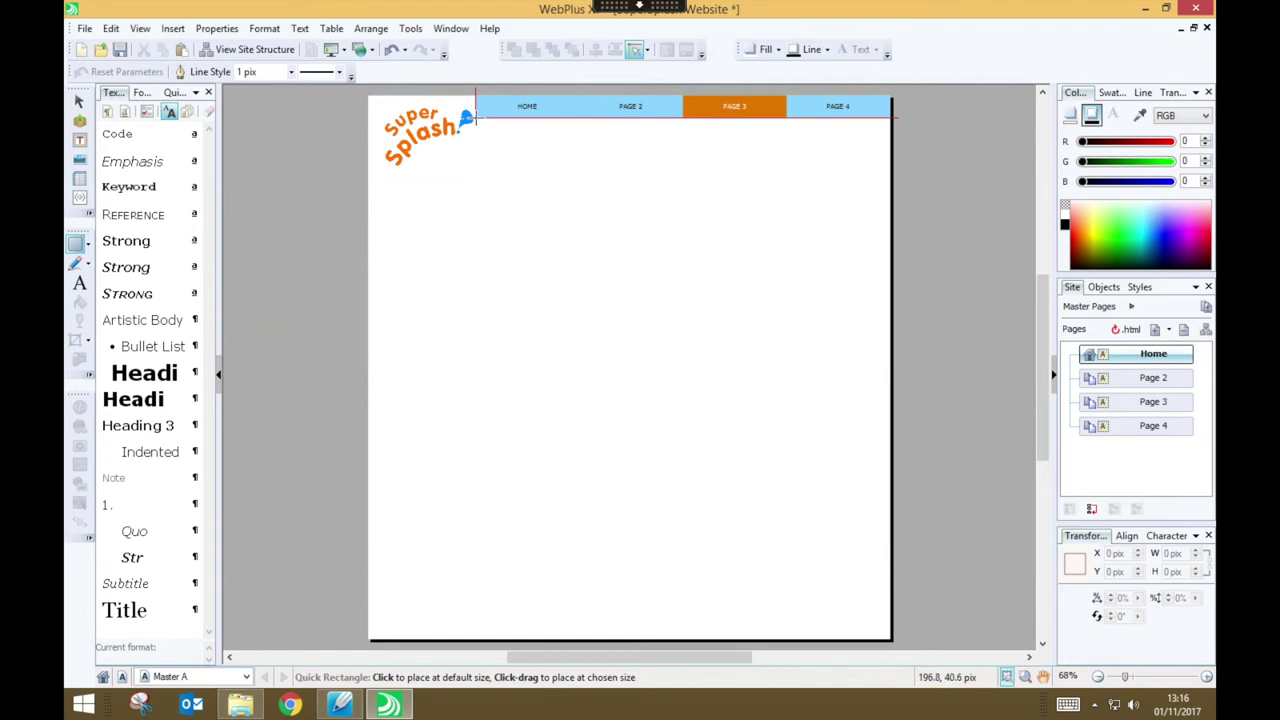
left_click_drag(475, 118, 367, 104)
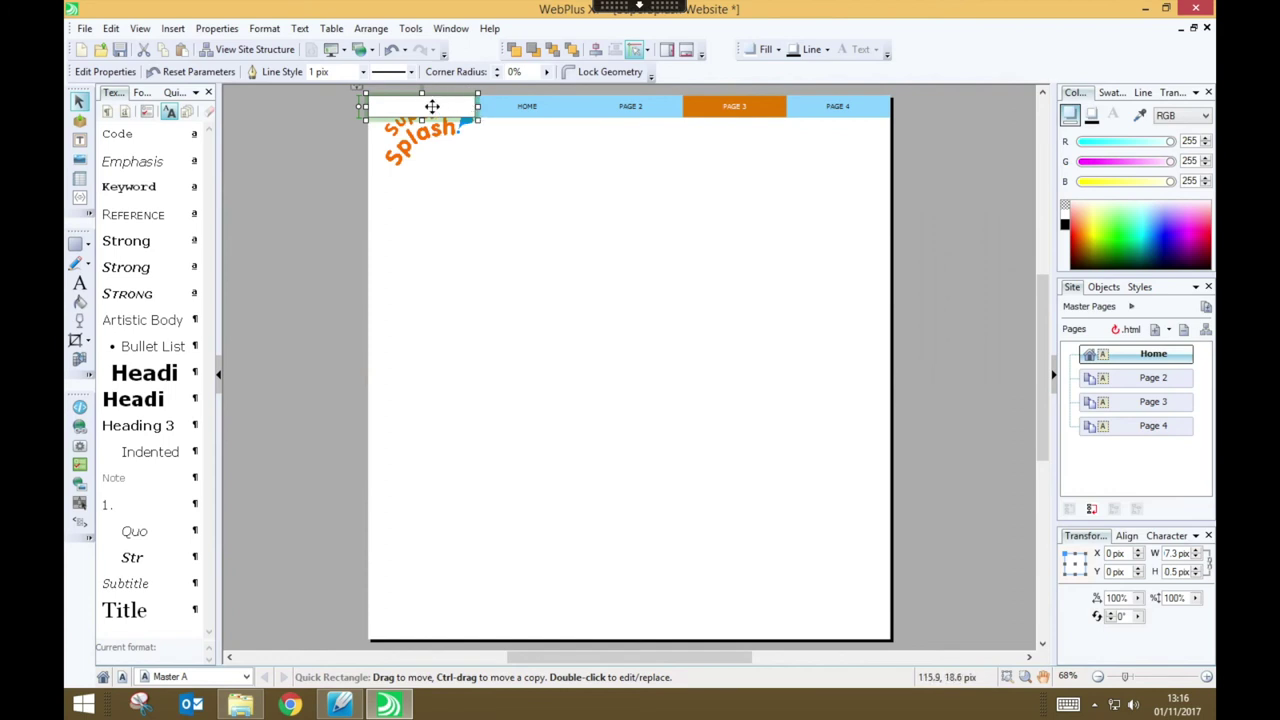
left_click(1140, 116)
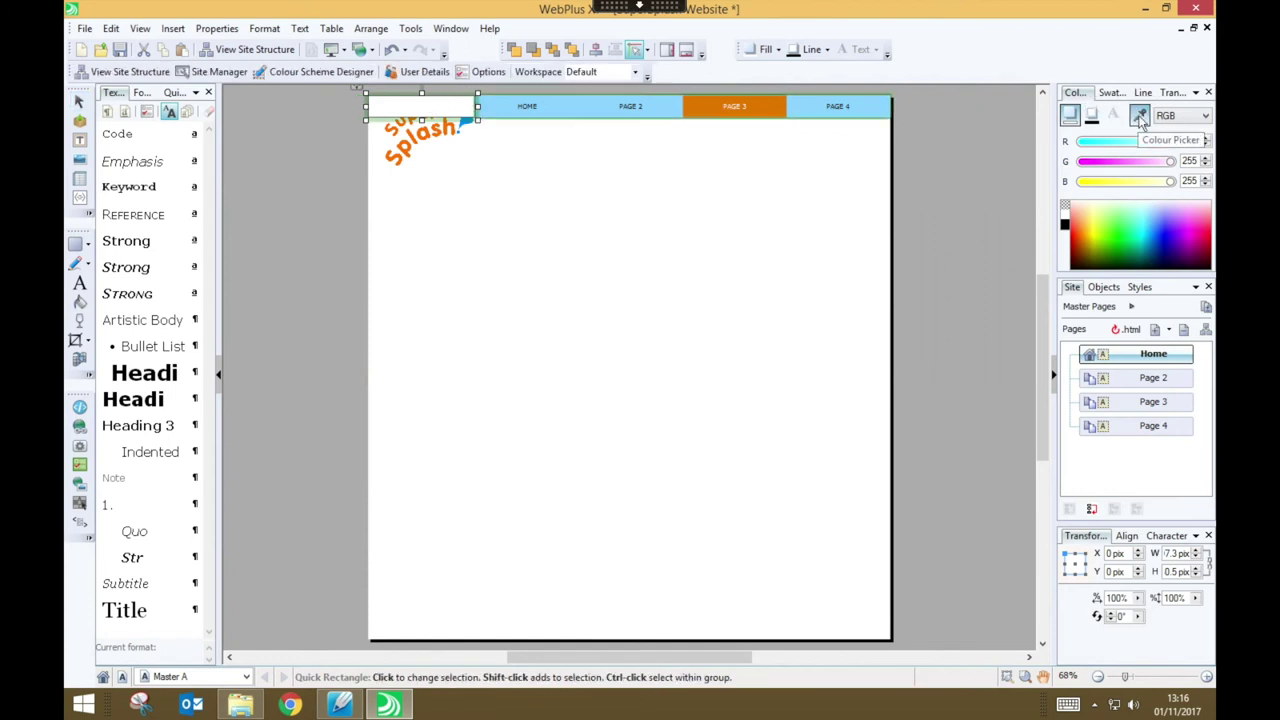
left_click_drag(1140, 116, 574, 113)
left_click(526, 157)
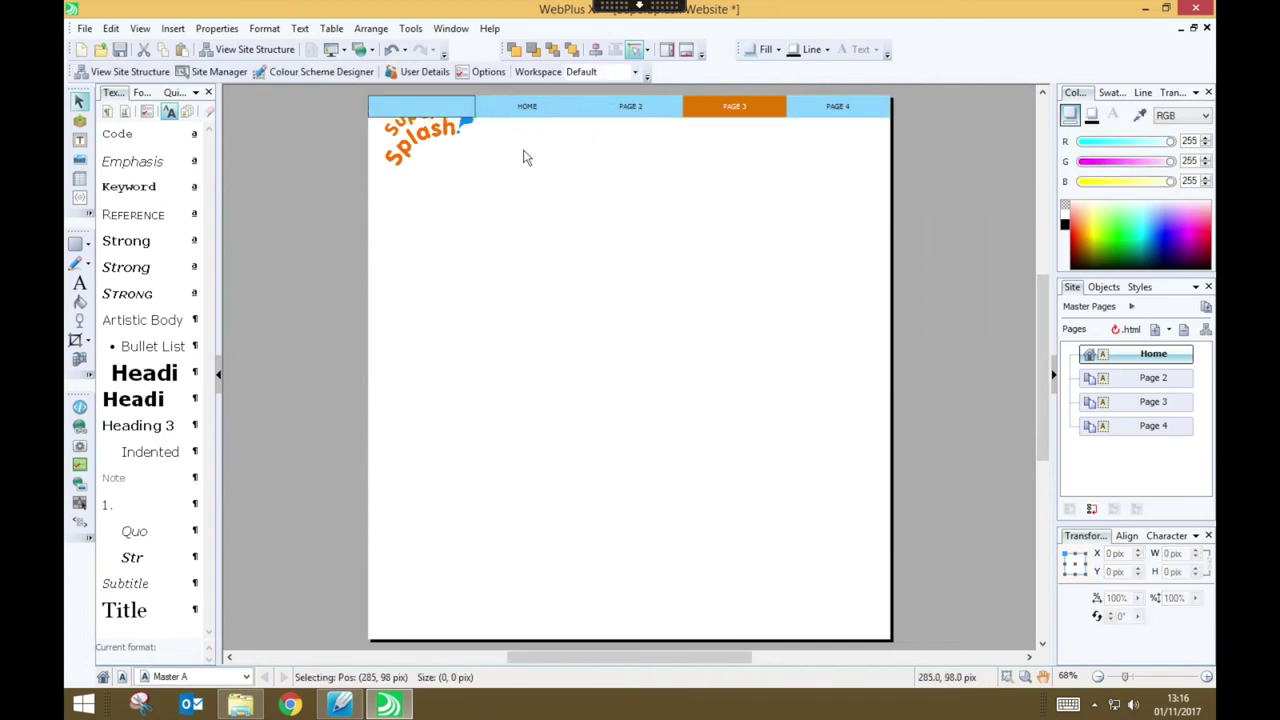
- Remove the corner rectangle's outline
left_click(441, 104)
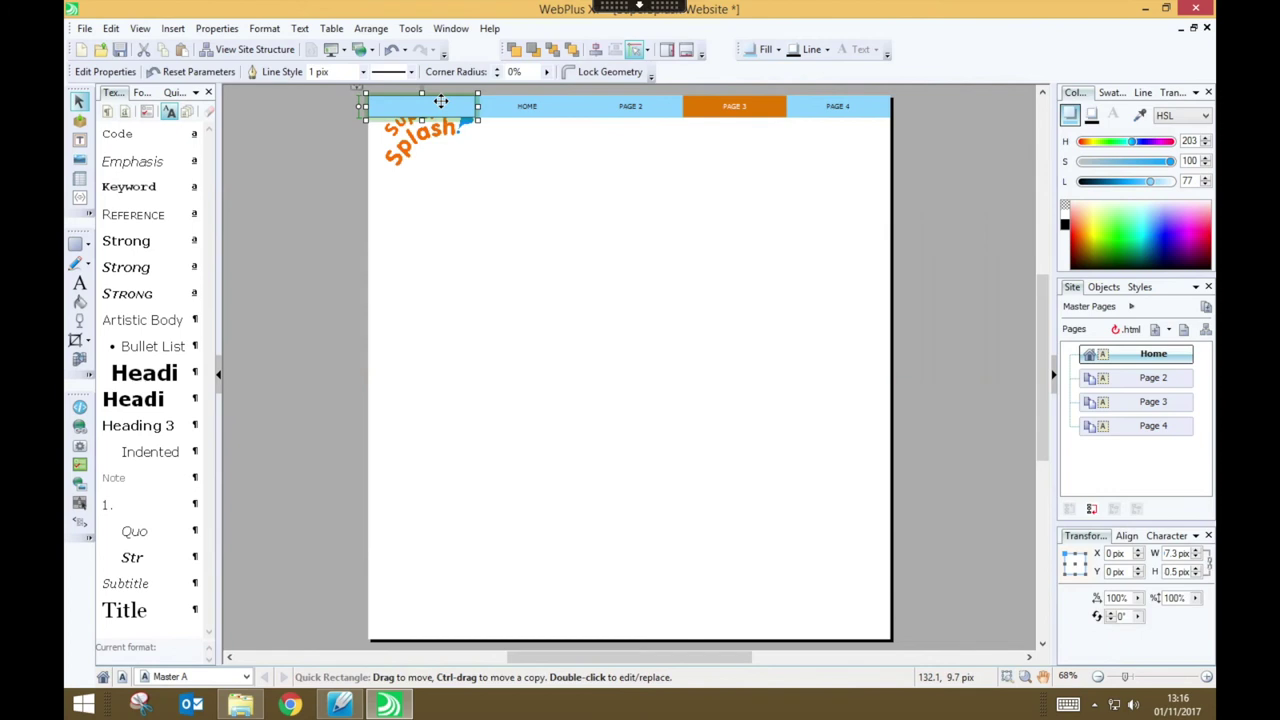
left_click(1094, 116)
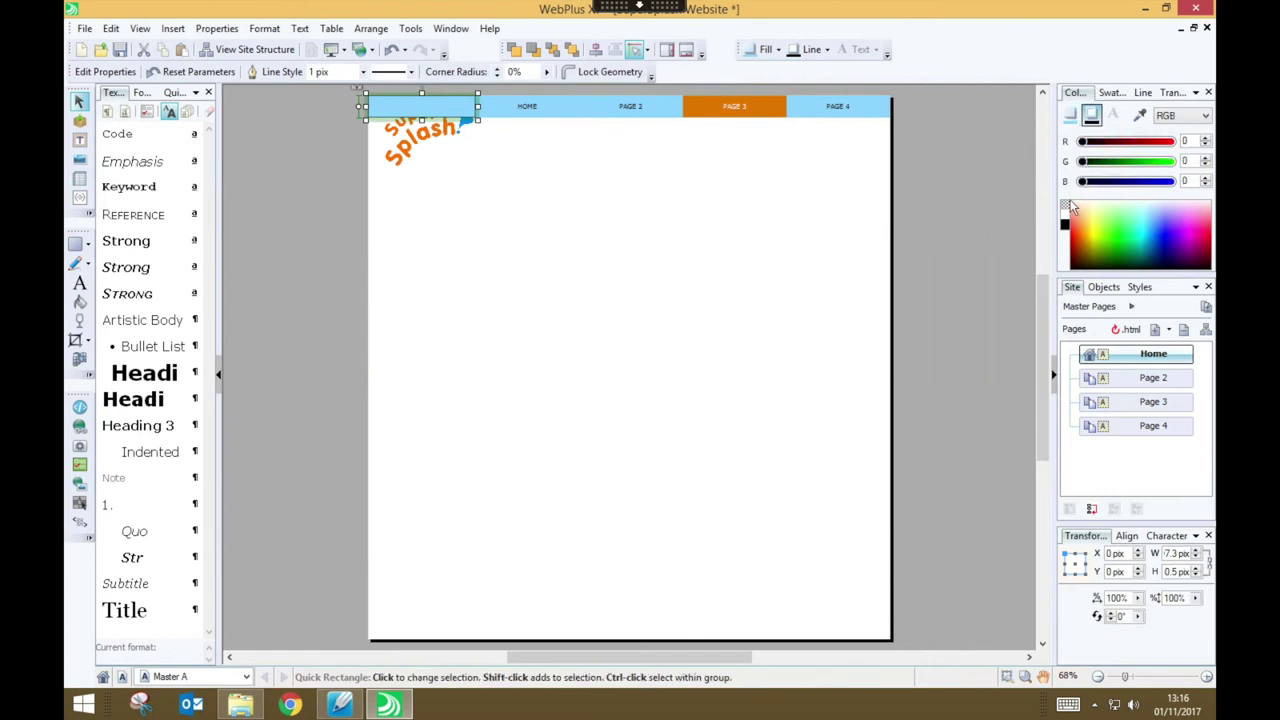
left_click(1066, 208)
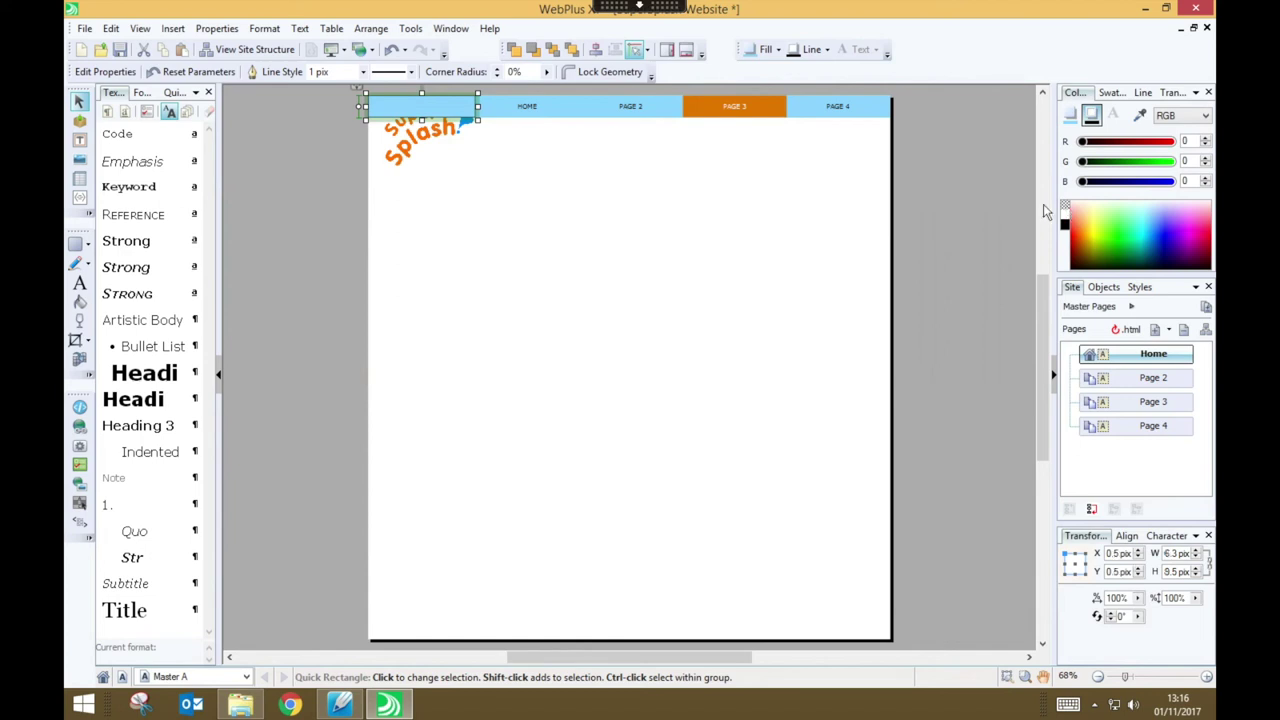
left_click(571, 177)
- Stretch the rectangle from the top-left corner to the nav bar and send it behind the logo
left_click(449, 111)
left_click_drag(479, 107, 484, 107)
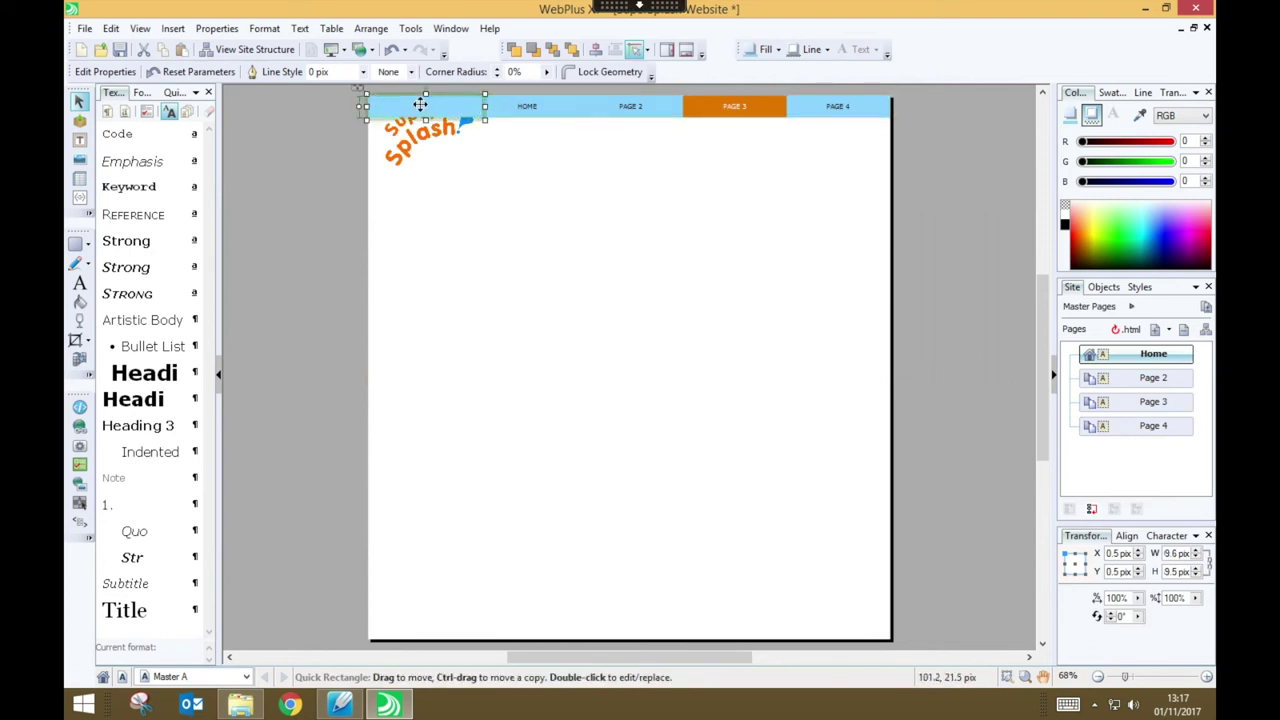
left_click_drag(360, 92, 372, 96)
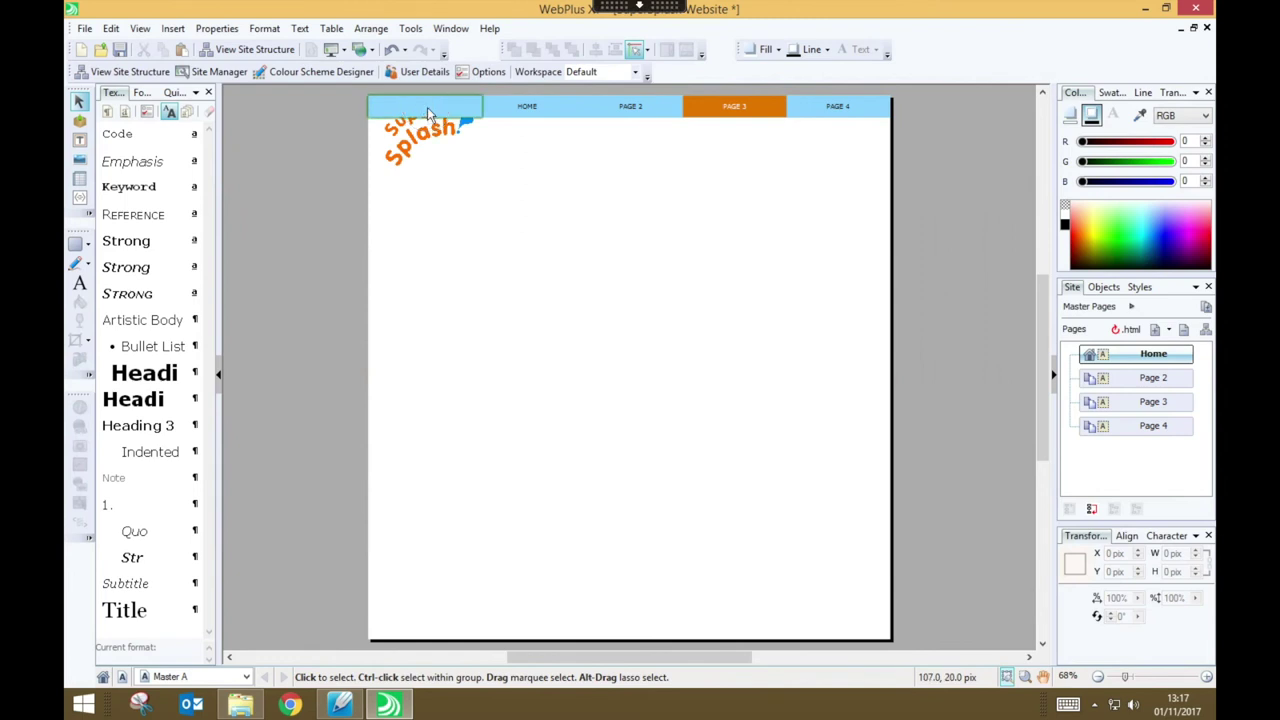
left_click(427, 107)
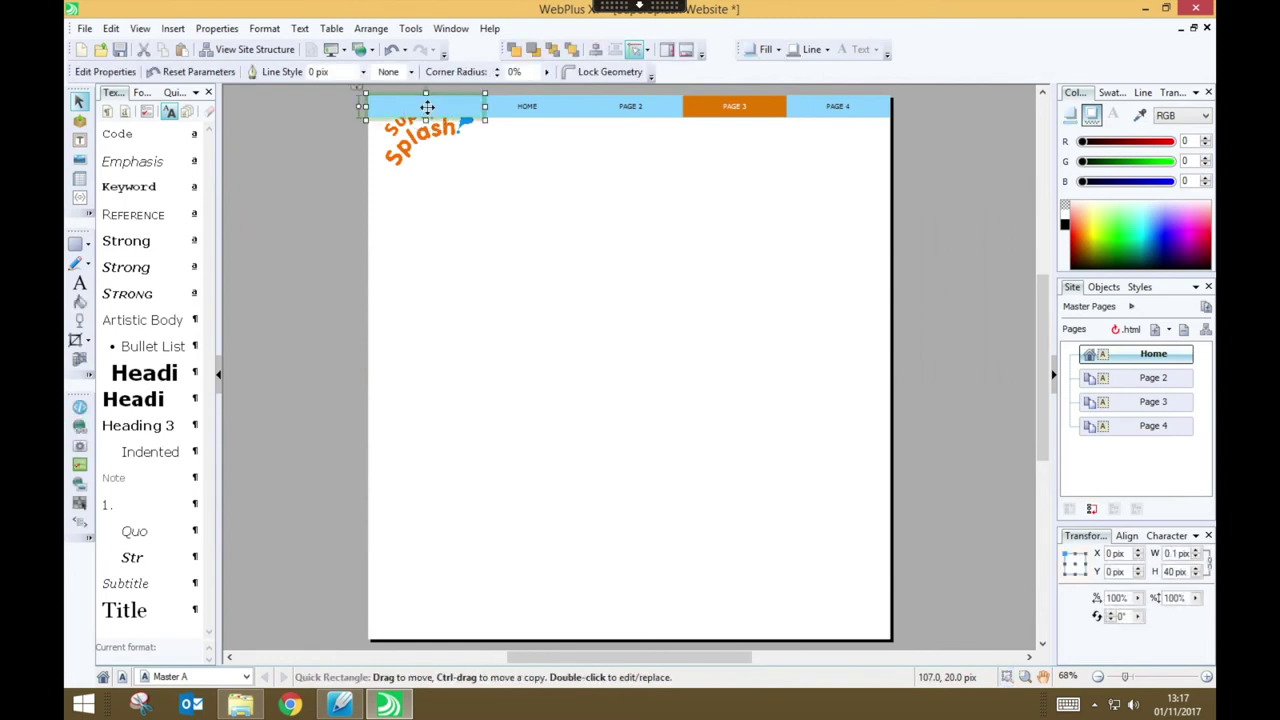
left_click(557, 55)
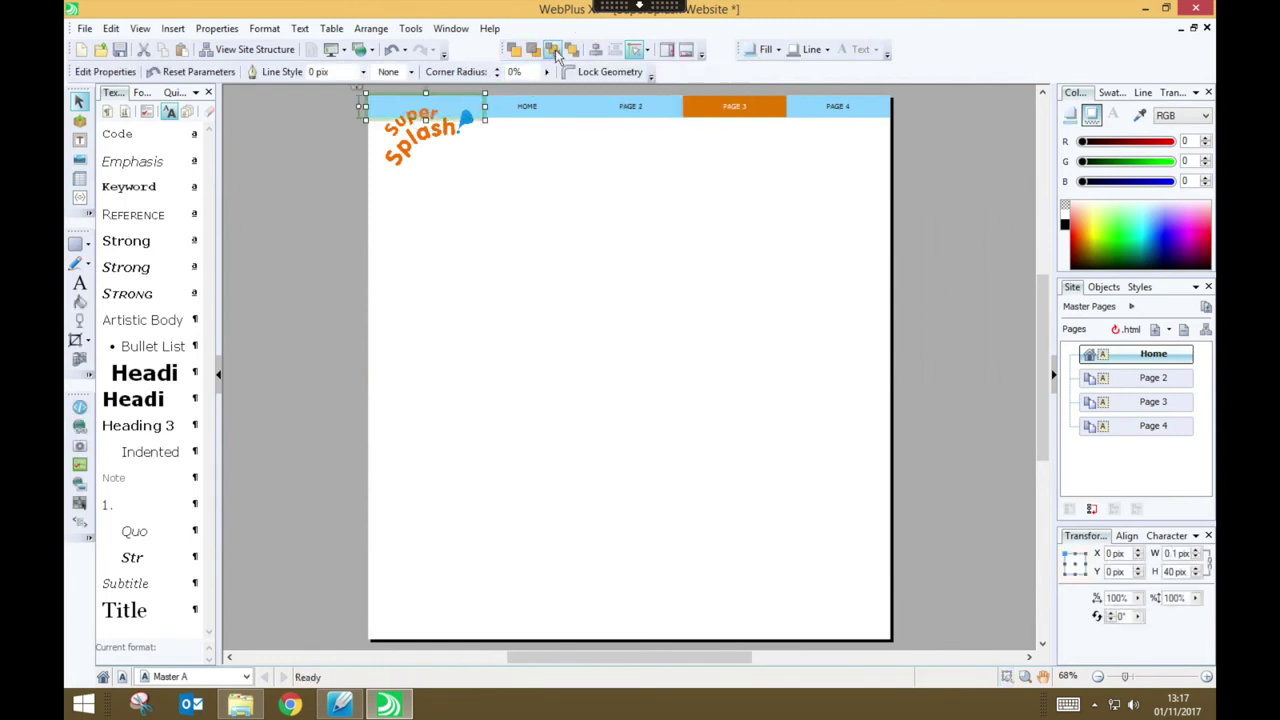
left_click(561, 184)
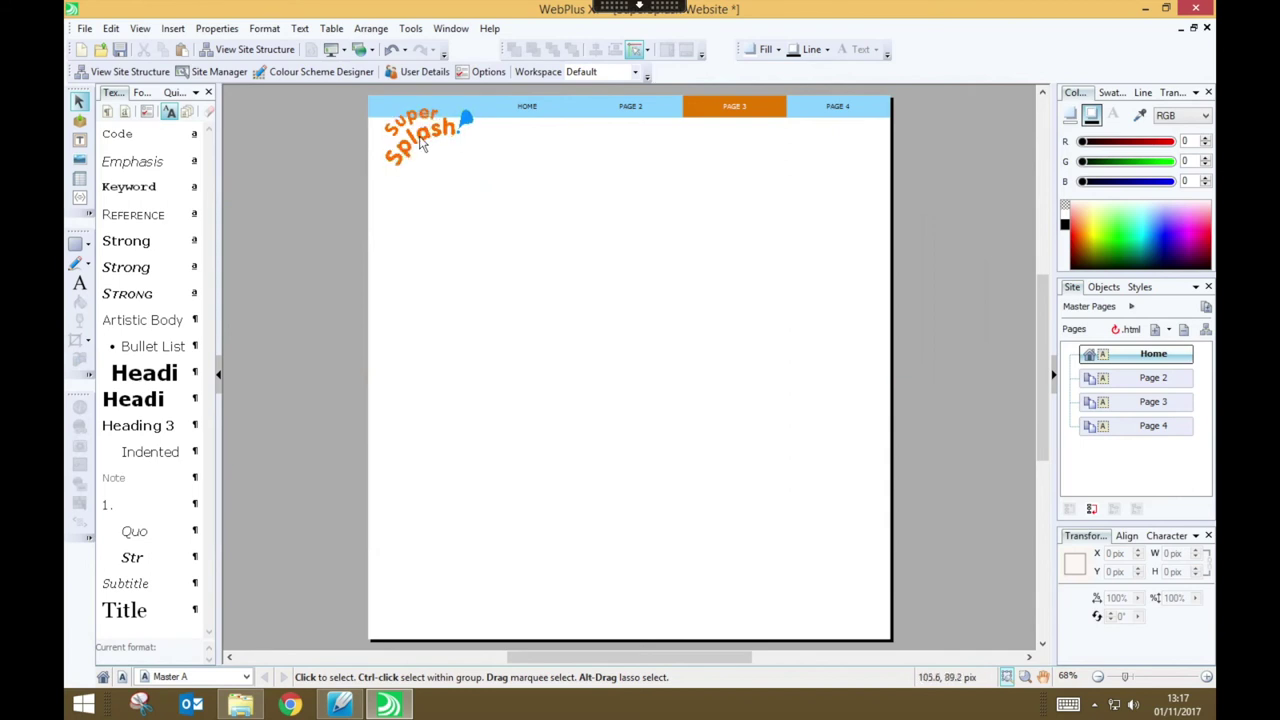
- Move the Super Splash logo slightly lower and resize it
left_click(425, 140)
left_click_drag(425, 140, 389, 171)
left_click(577, 220)
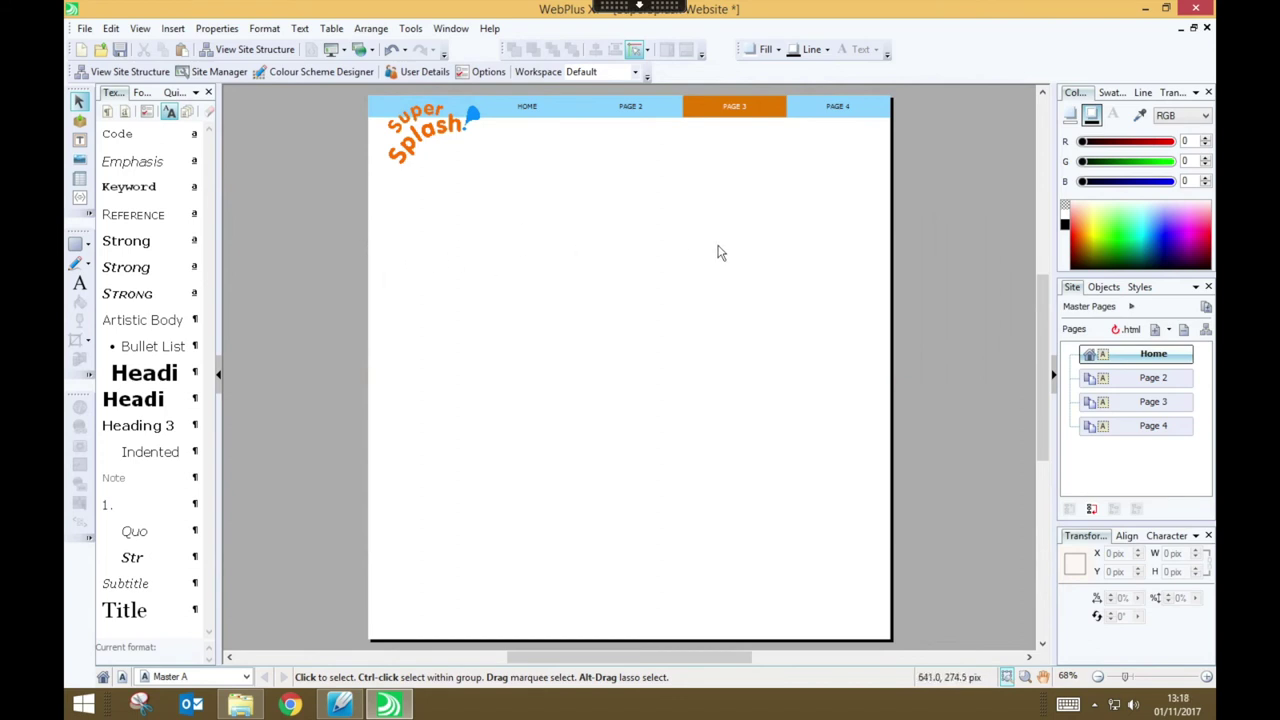
- Check the header on Pages 2, 3 and 4, then return to the Home page
double_click(1153, 378)
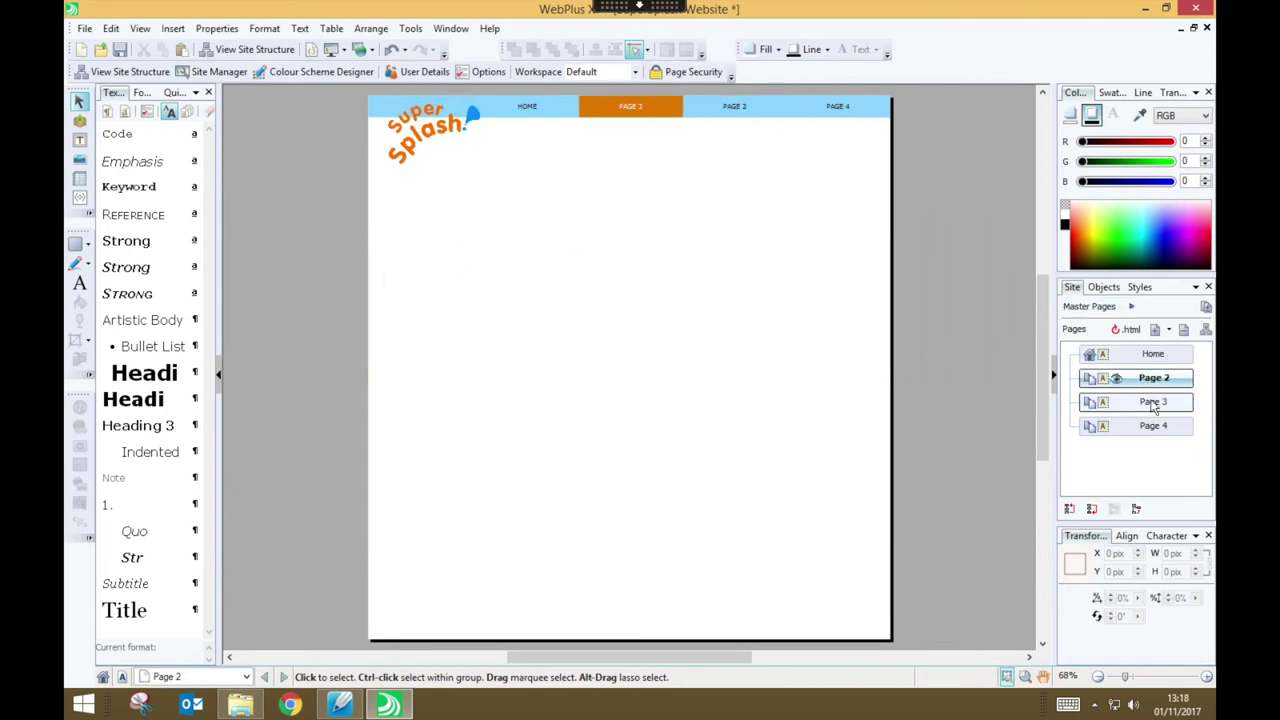
double_click(1153, 402)
double_click(1155, 428)
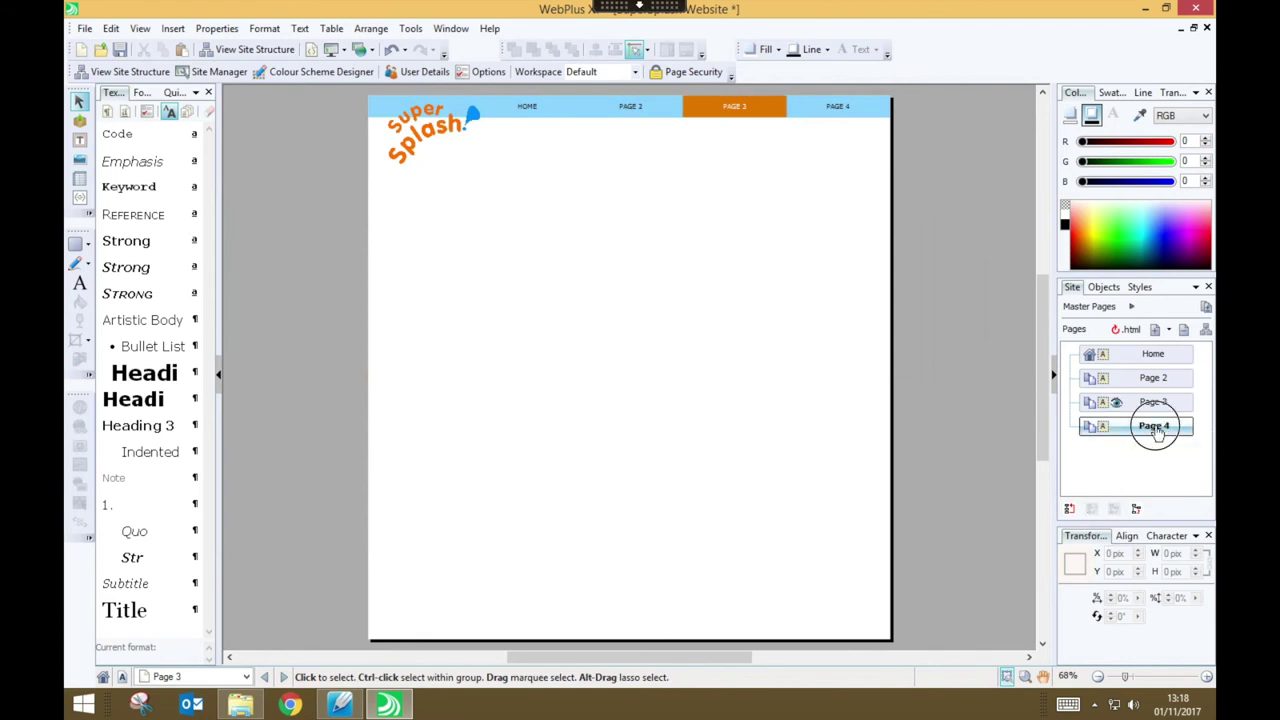
double_click(1153, 369)
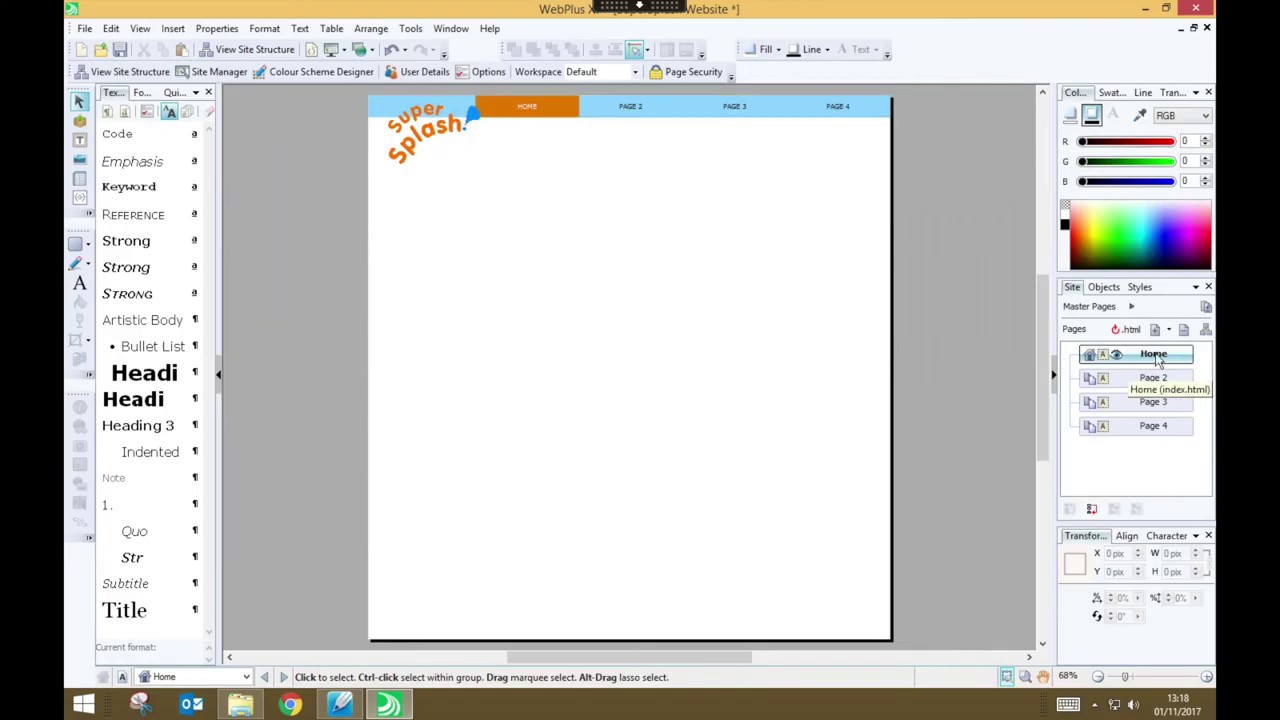
left_click(1152, 385)
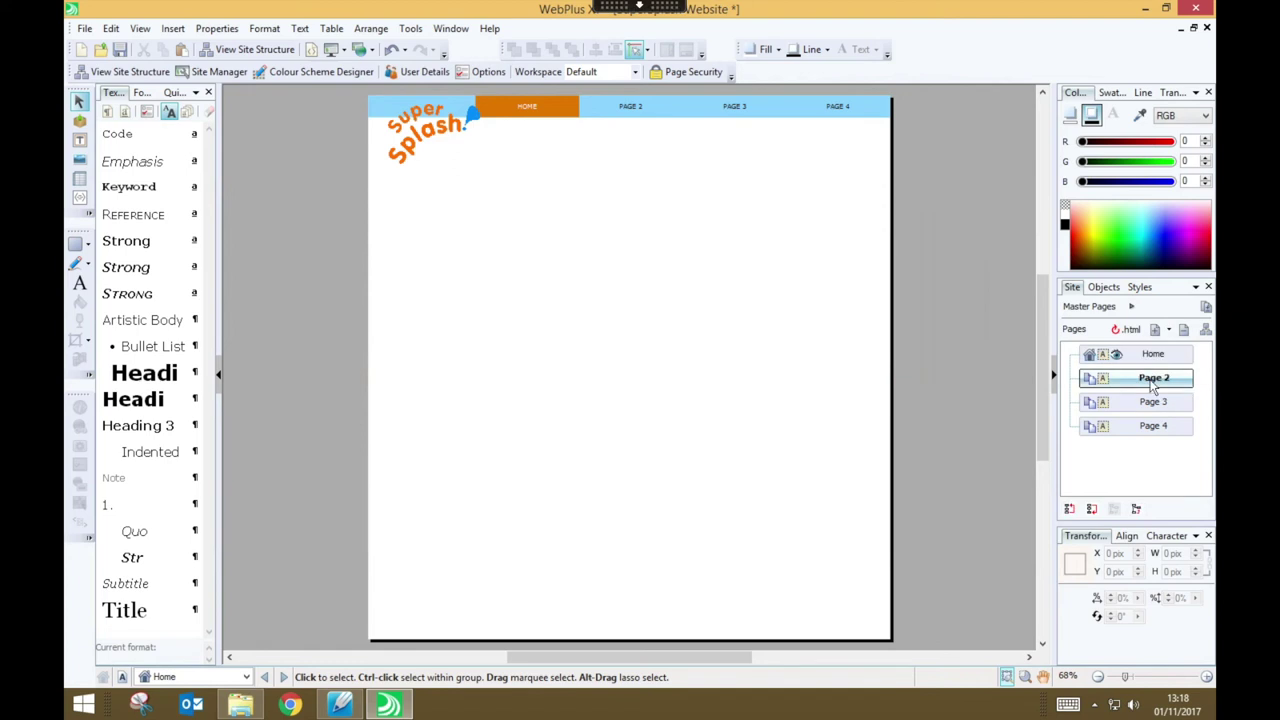
- Rename Page 2 to Rides, updating its page name and page title
right_click(1152, 386)
left_click(1158, 376)
right_click(1143, 383)
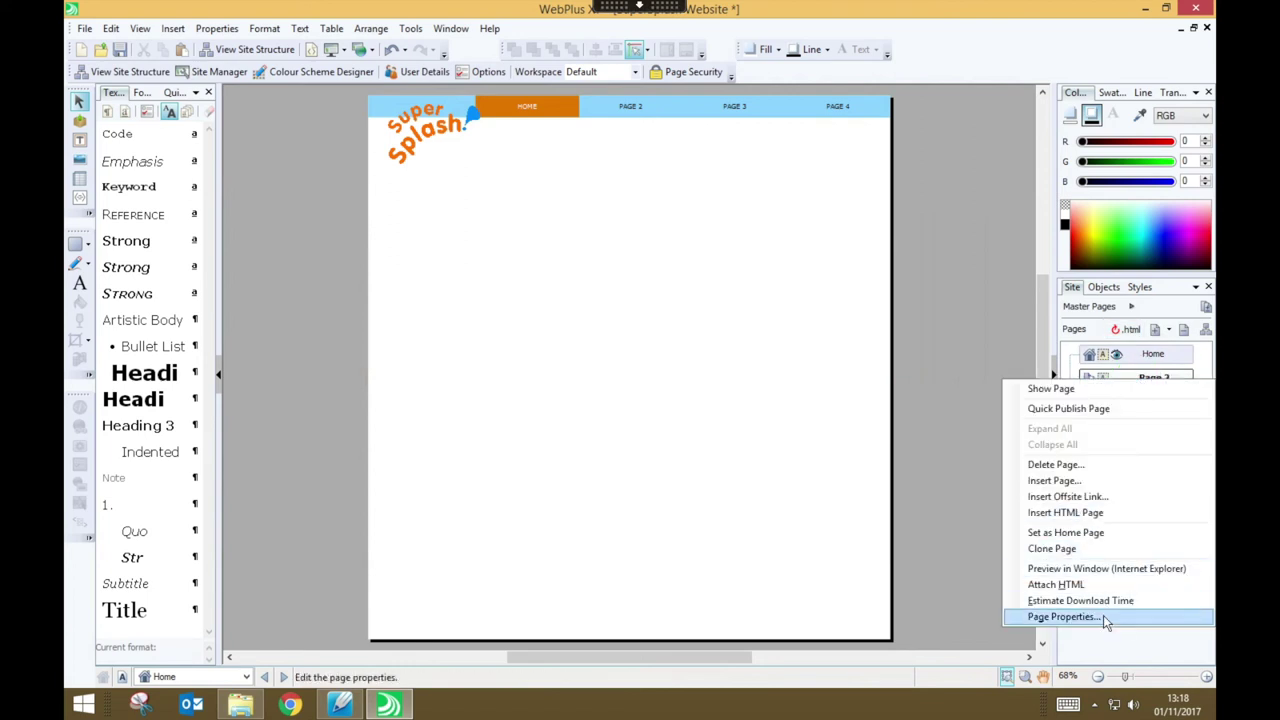
left_click(1103, 615)
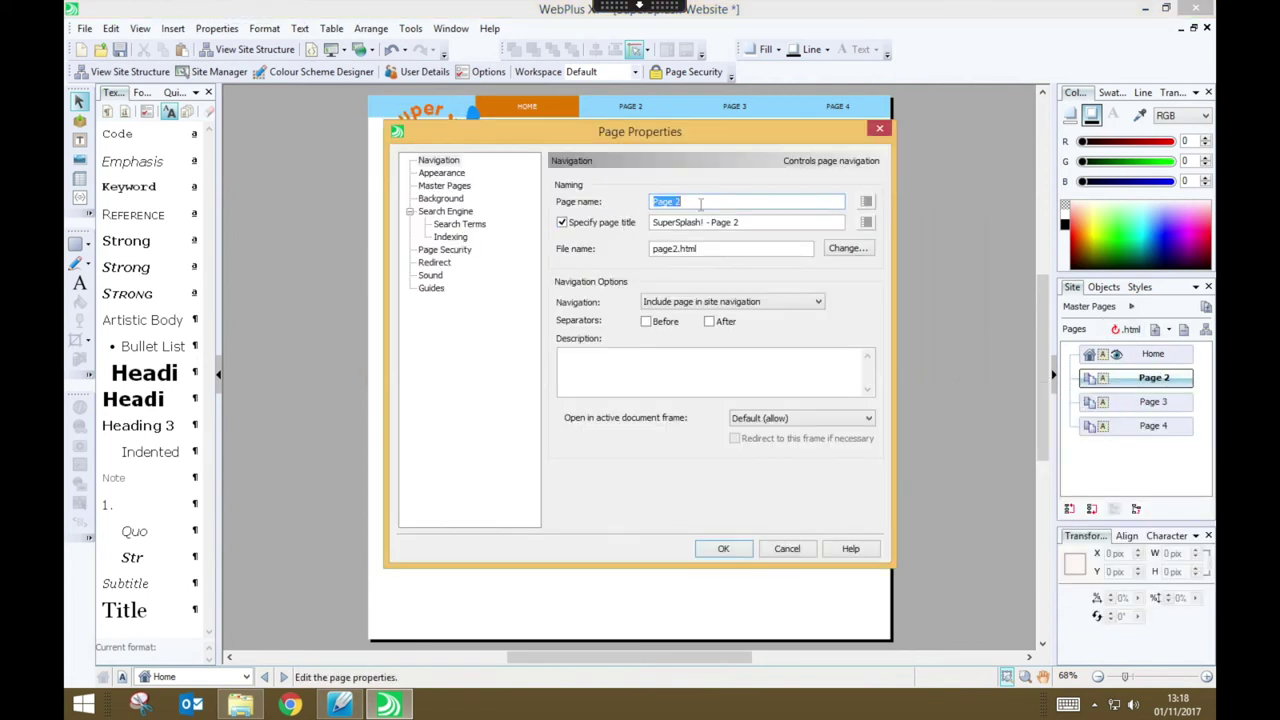
type("Rides")
left_click_drag(711, 224, 763, 225)
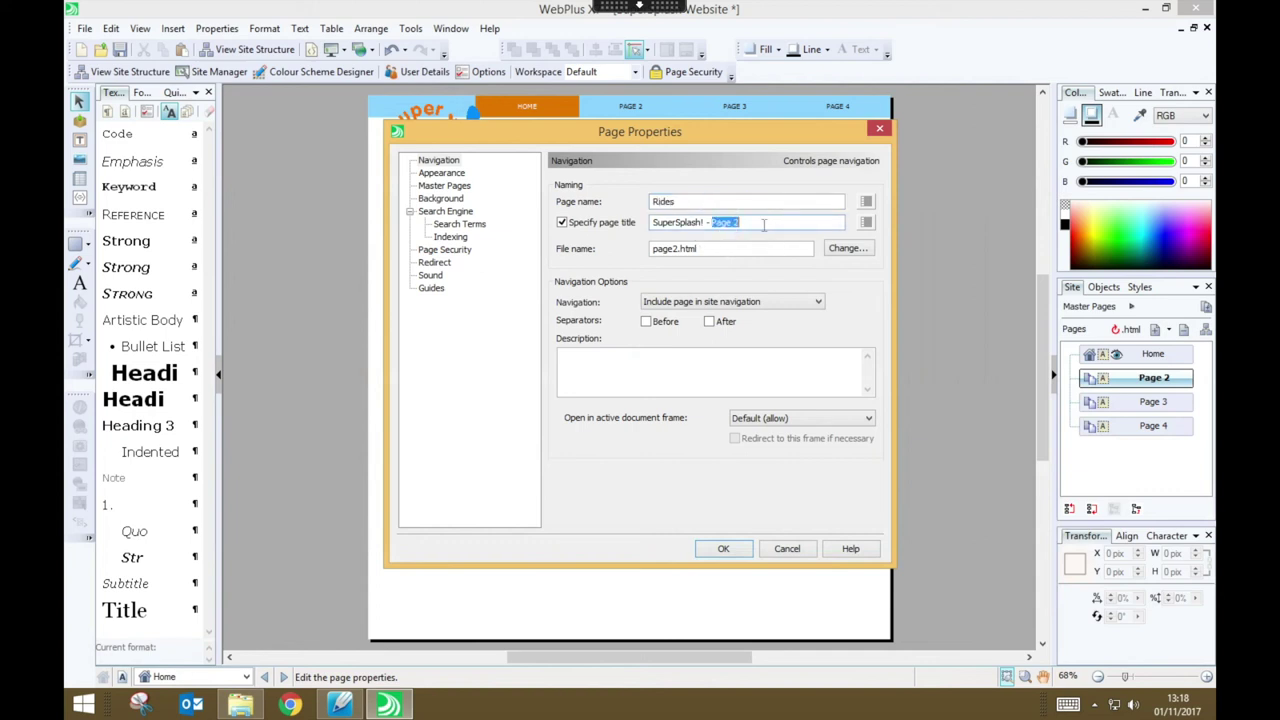
type("Rides")
left_click(725, 549)
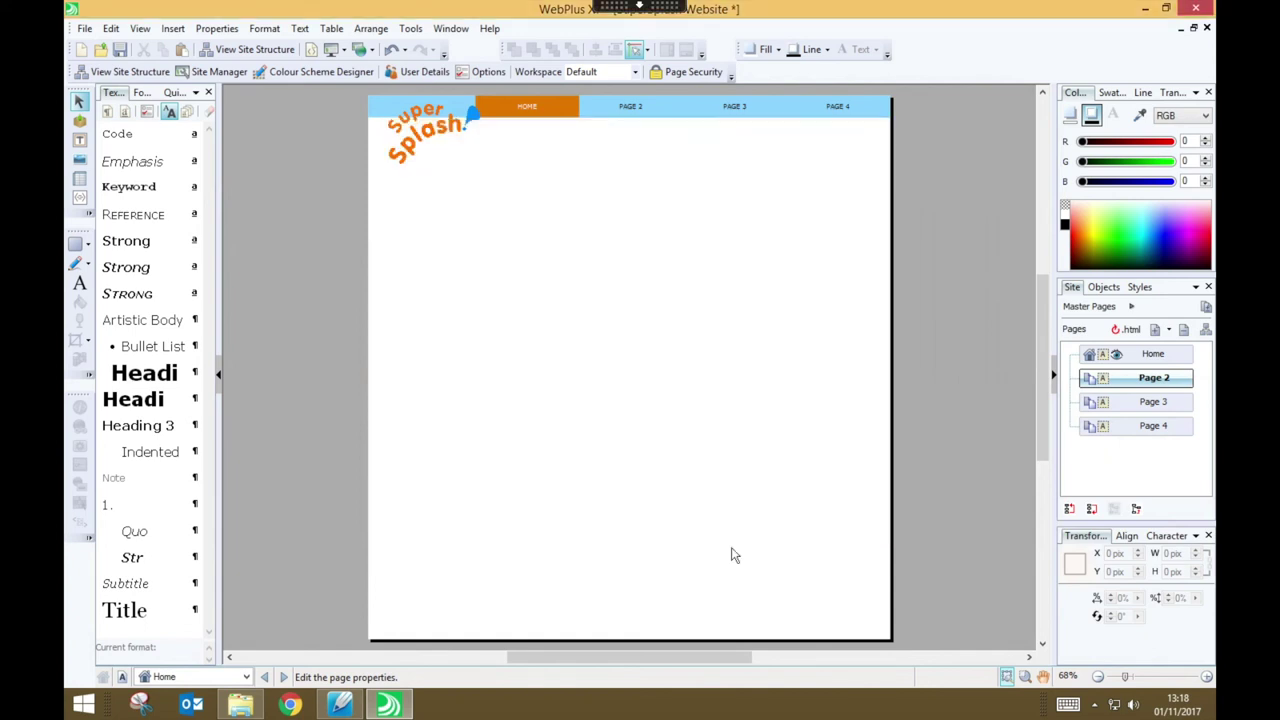
- Rename Page 3 to Facilities, updating its page name and page title
left_click(1153, 401)
right_click(1153, 406)
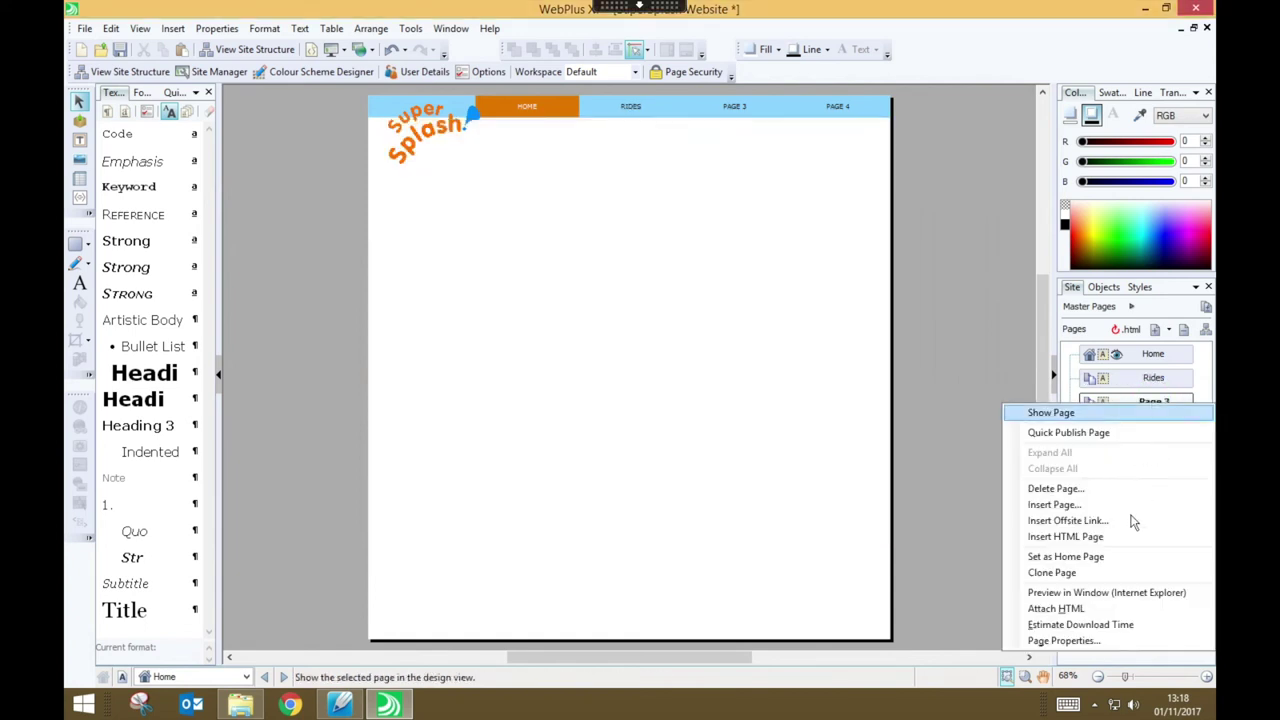
left_click(1127, 643)
type("Facilities")
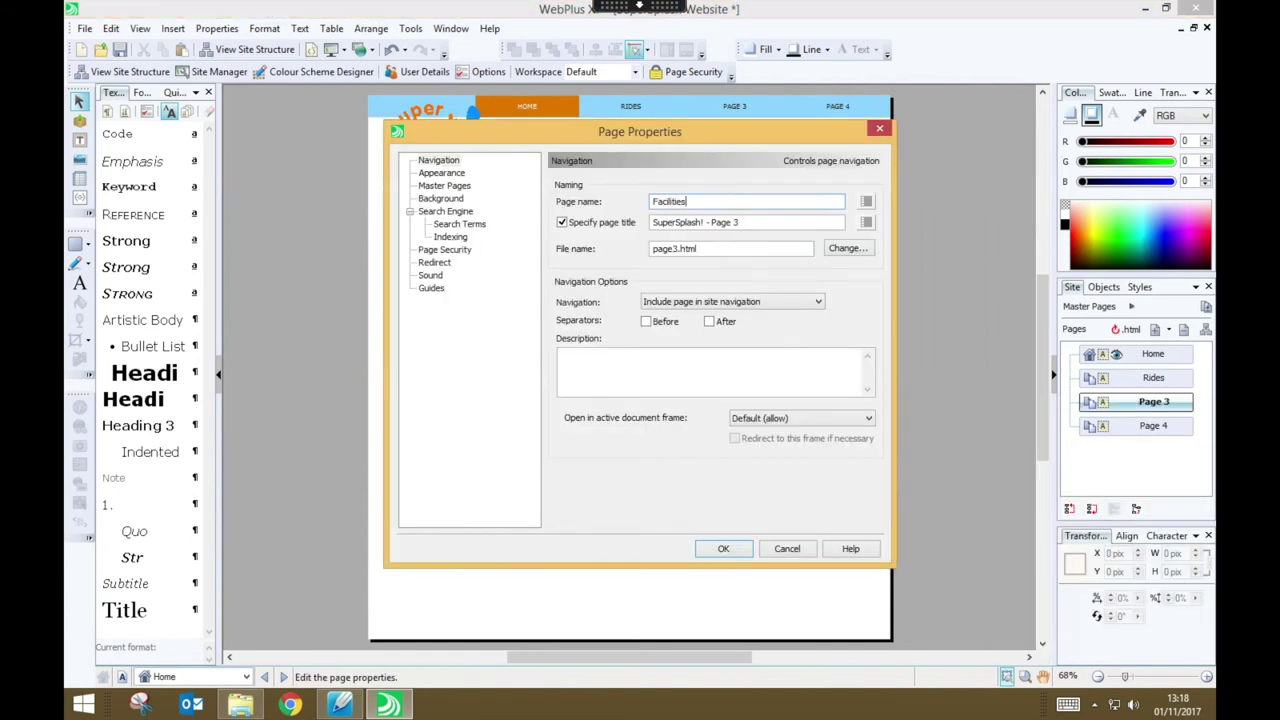
left_click_drag(711, 222, 758, 224)
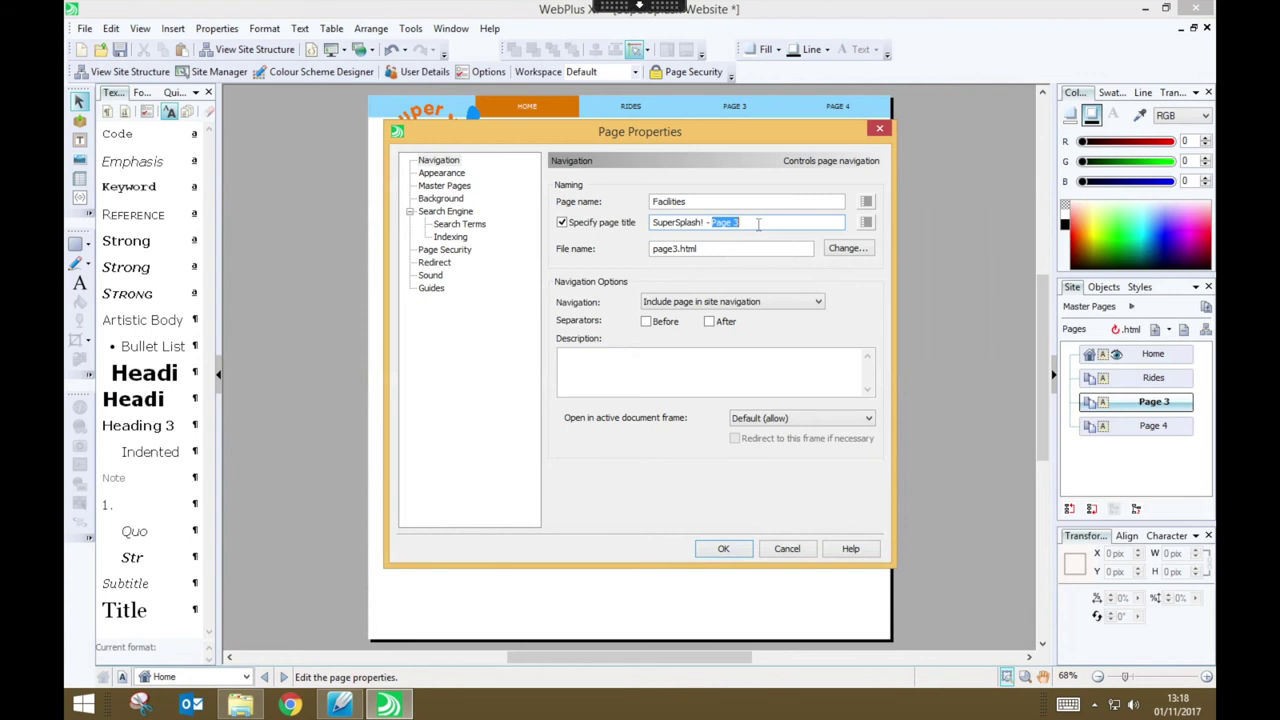
type("Facilities")
left_click(742, 550)
- Rename Page 4 to Buy Tickets in its Page Properties
left_click(1143, 427)
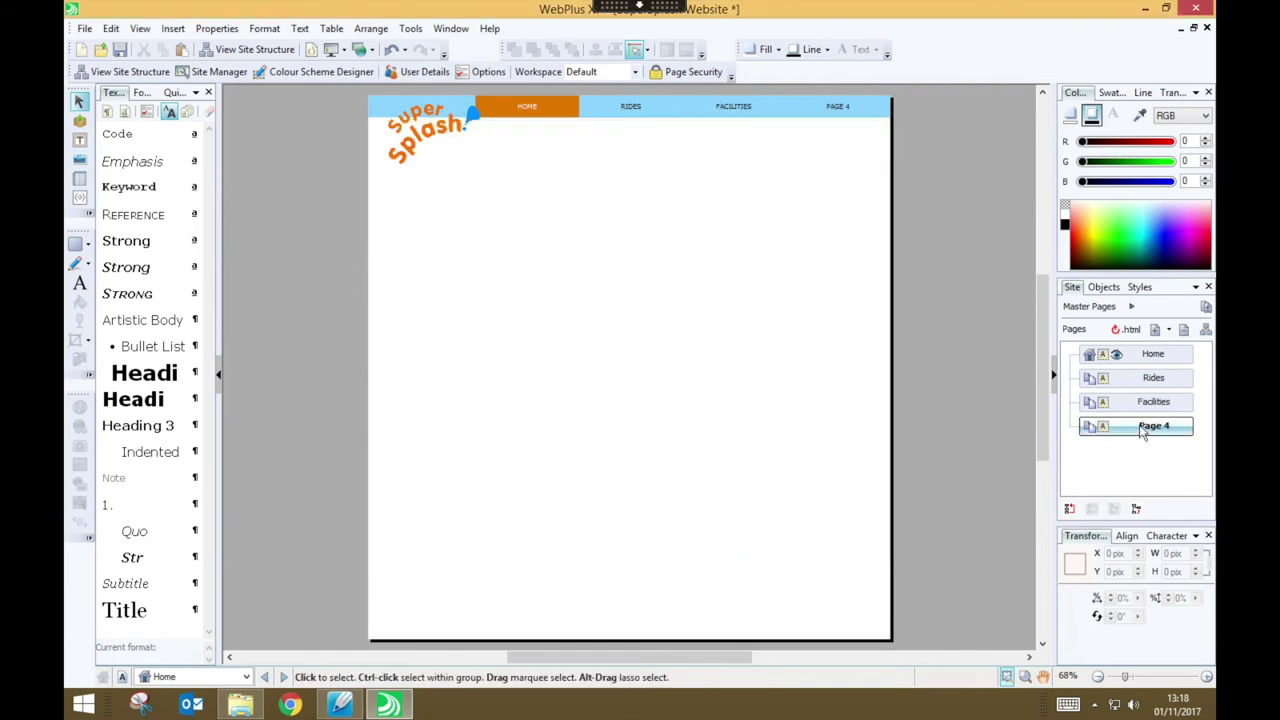
right_click(1143, 428)
left_click(1065, 656)
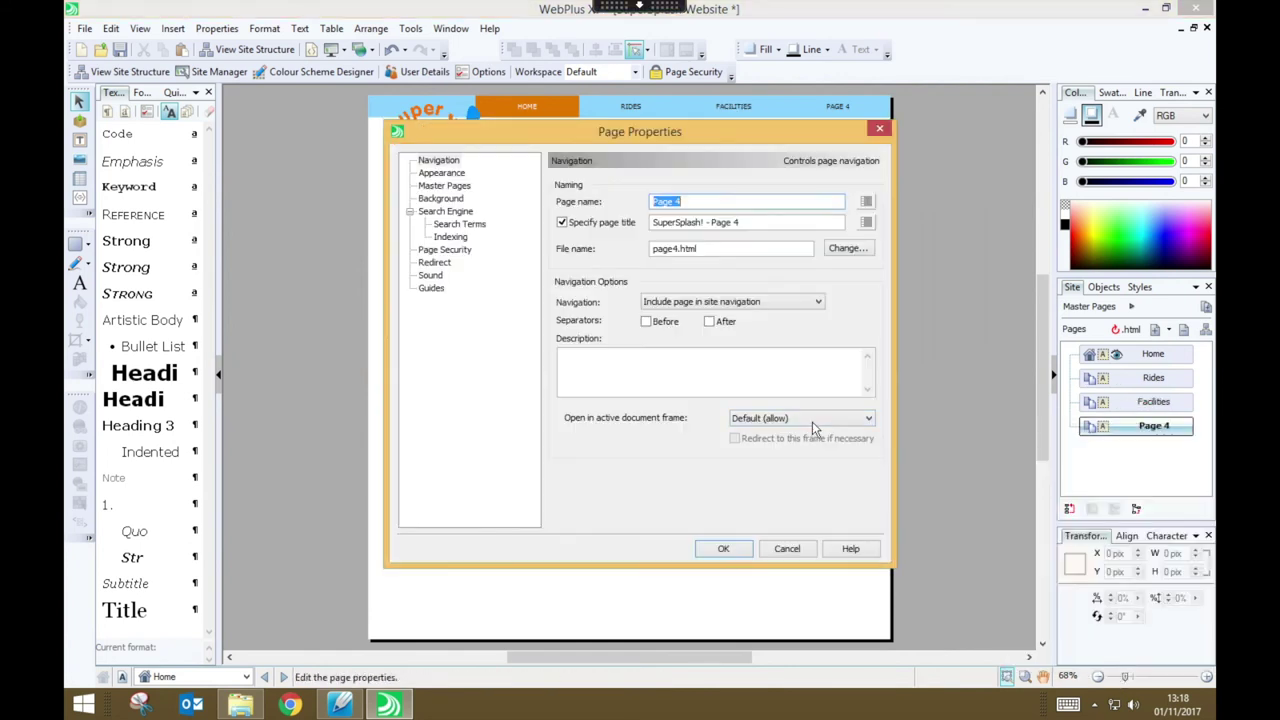
type("Buy Tickets")
key("Tab")
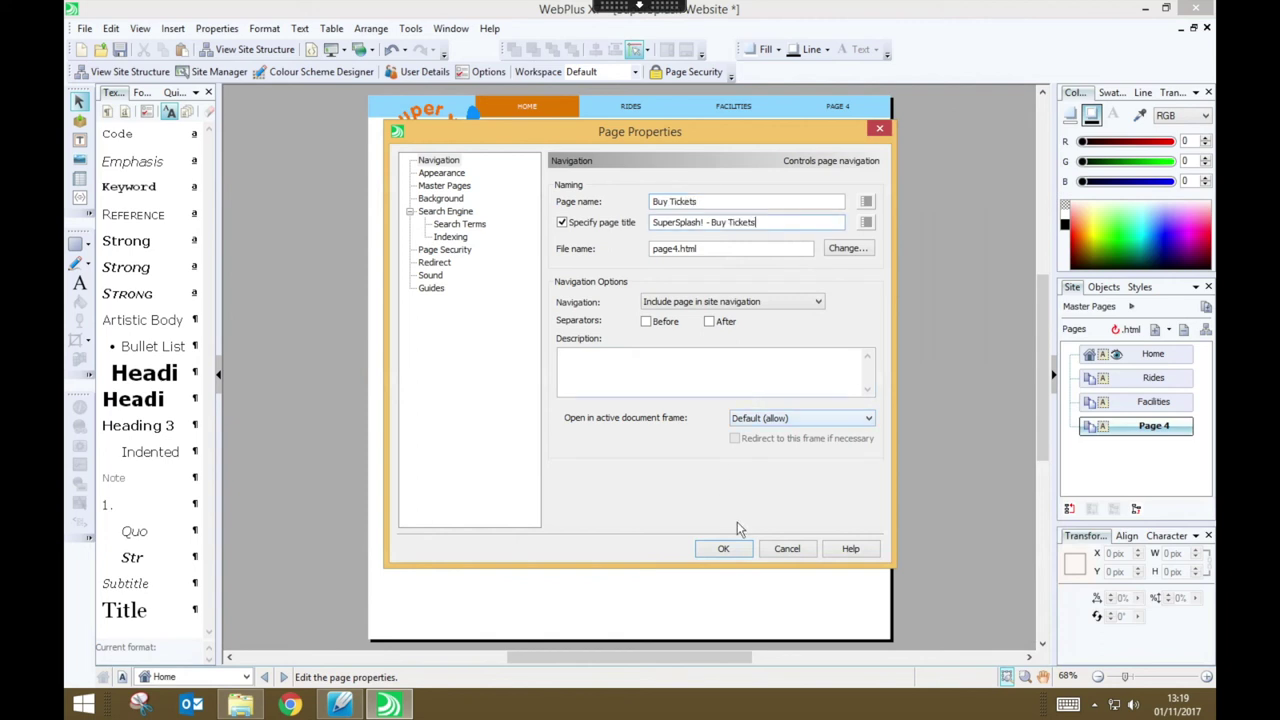
left_click(737, 553)
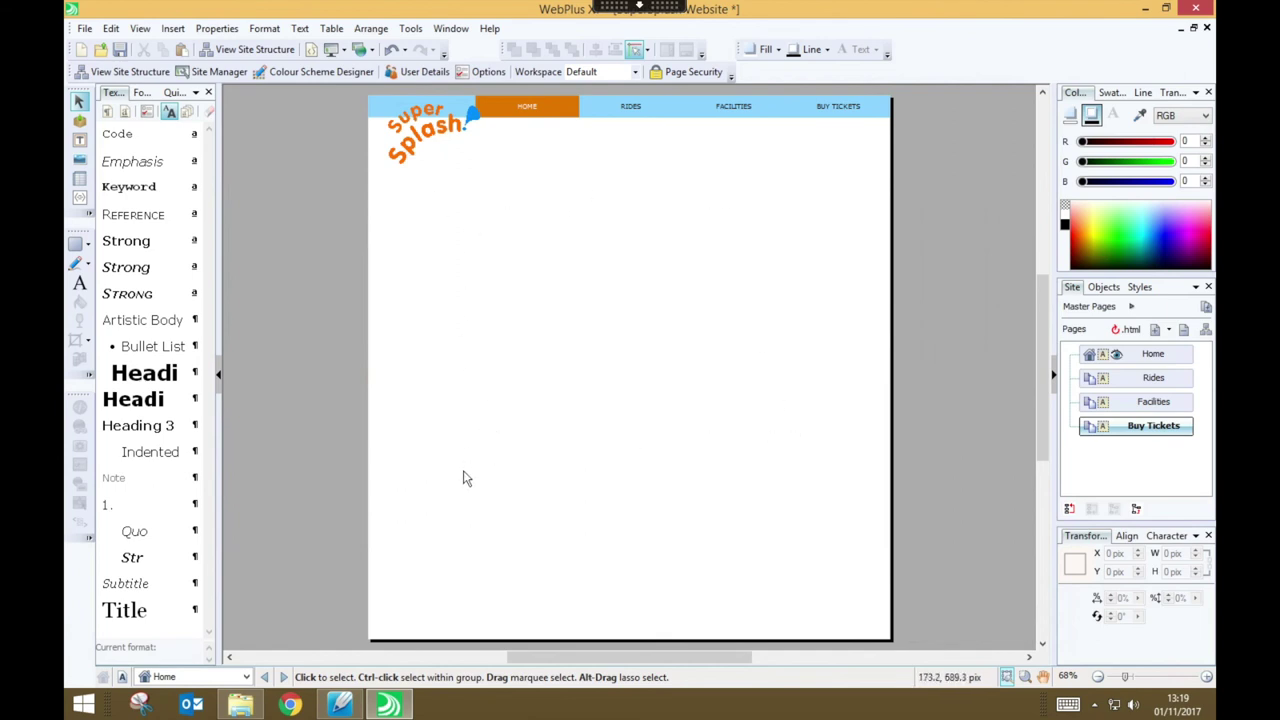
- On Master A, set the Background source to use its own page background
left_click(246, 677)
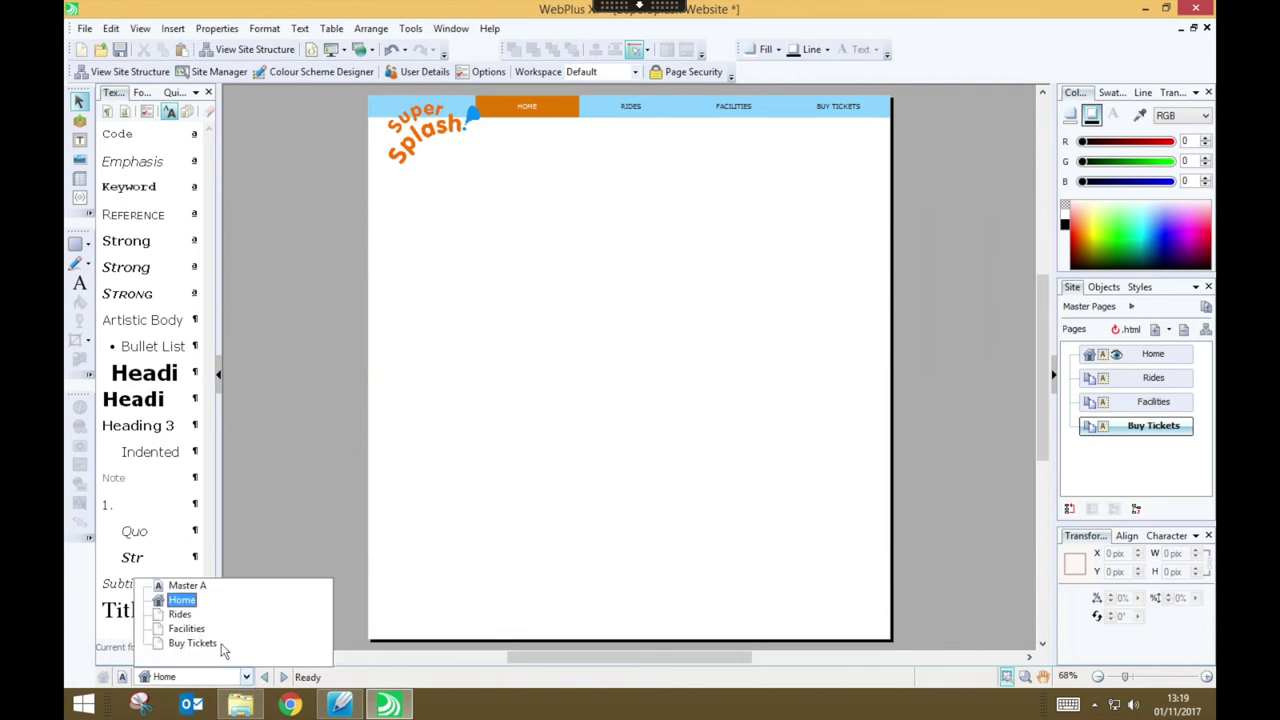
left_click(186, 585)
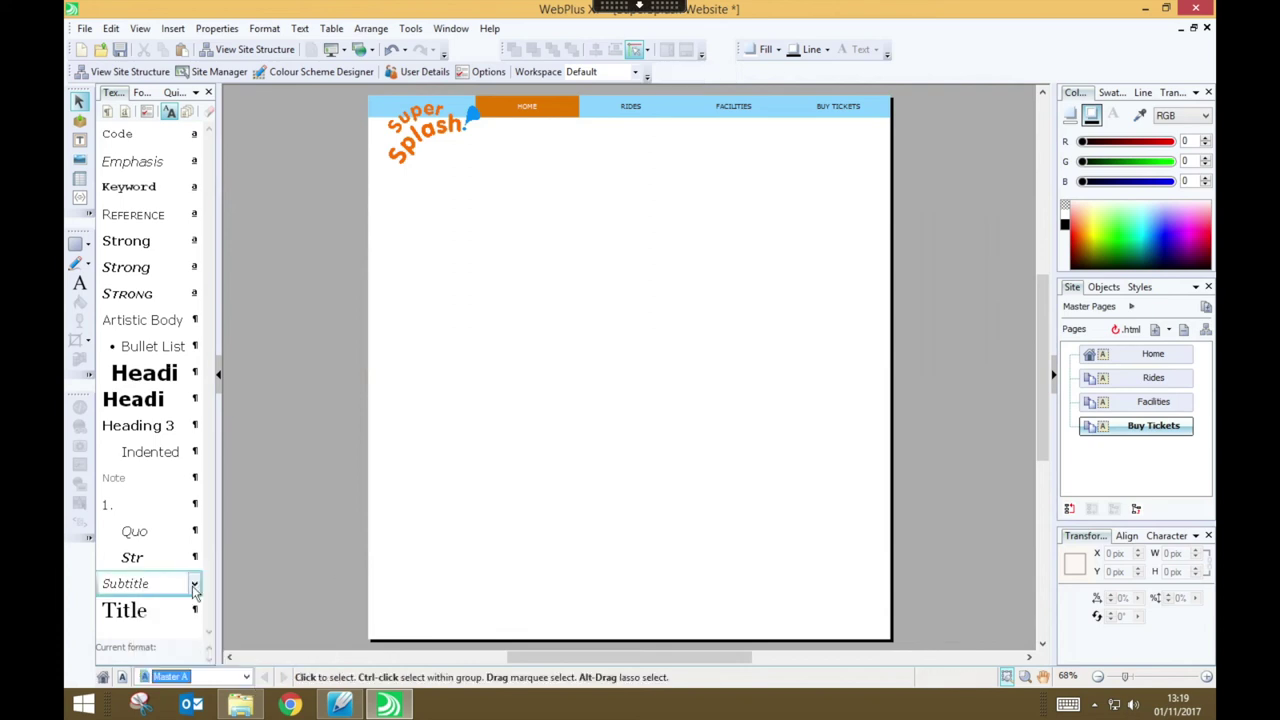
right_click(600, 295)
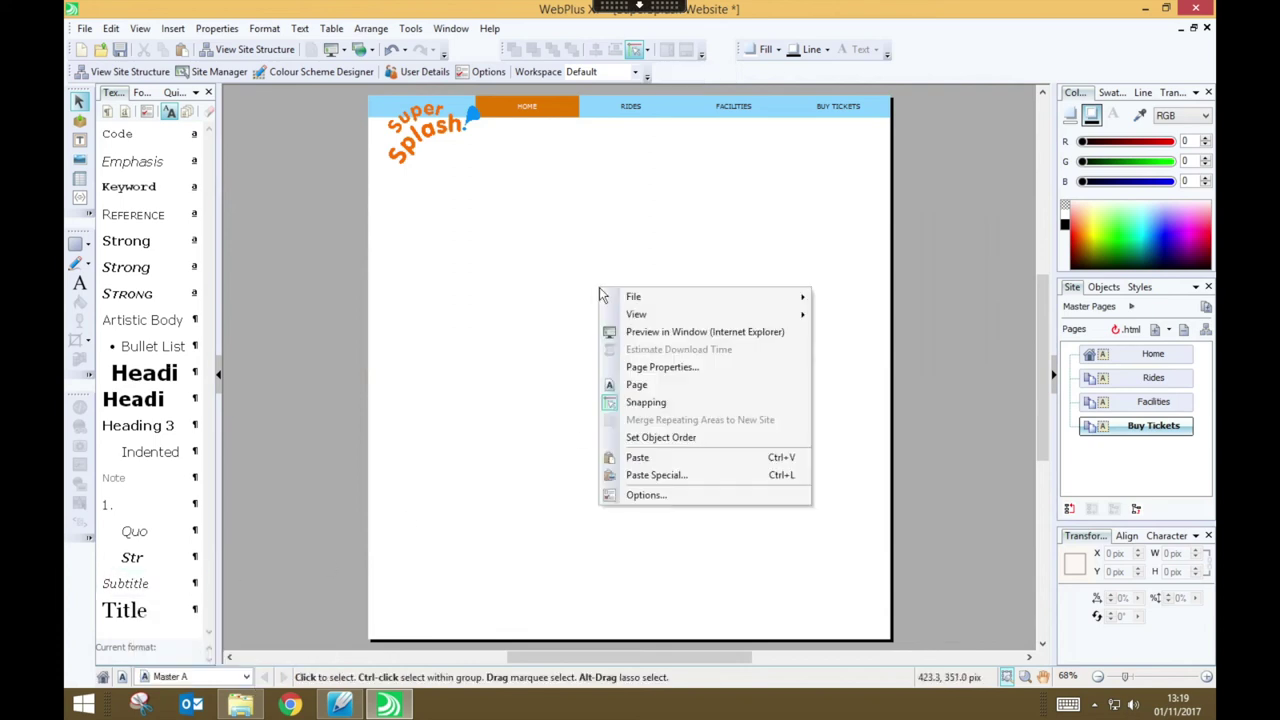
left_click(676, 369)
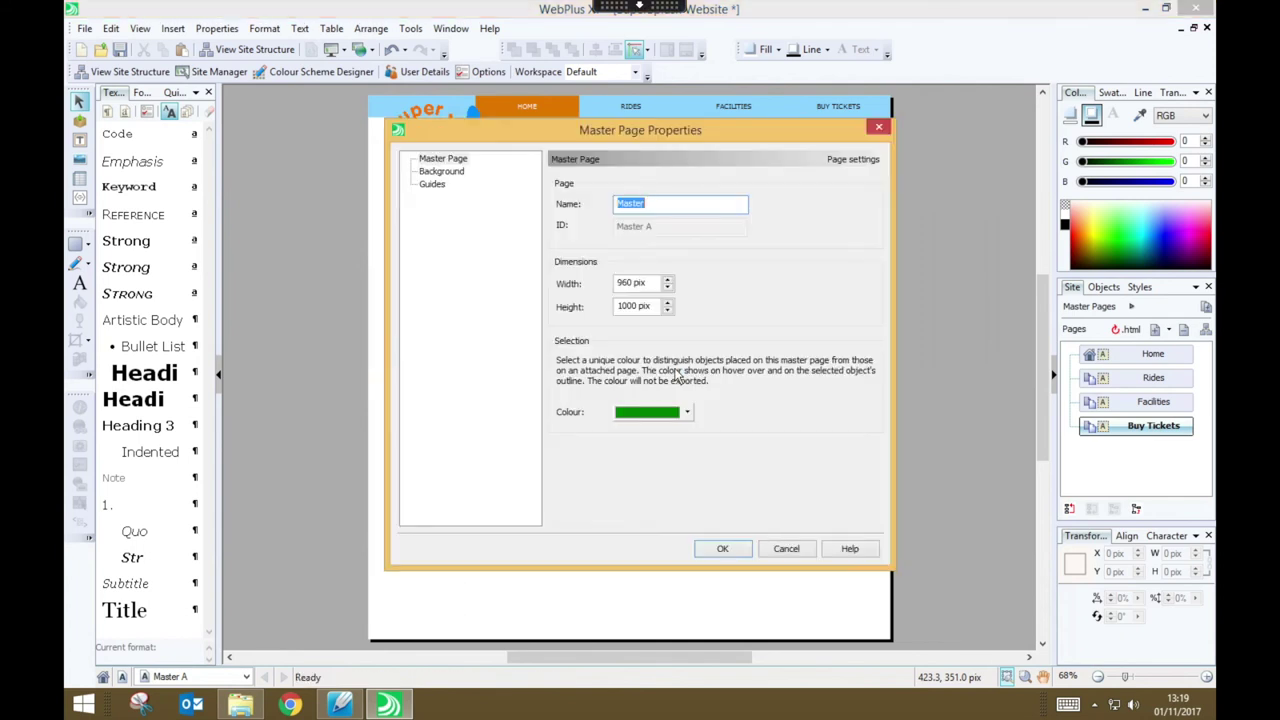
left_click(461, 177)
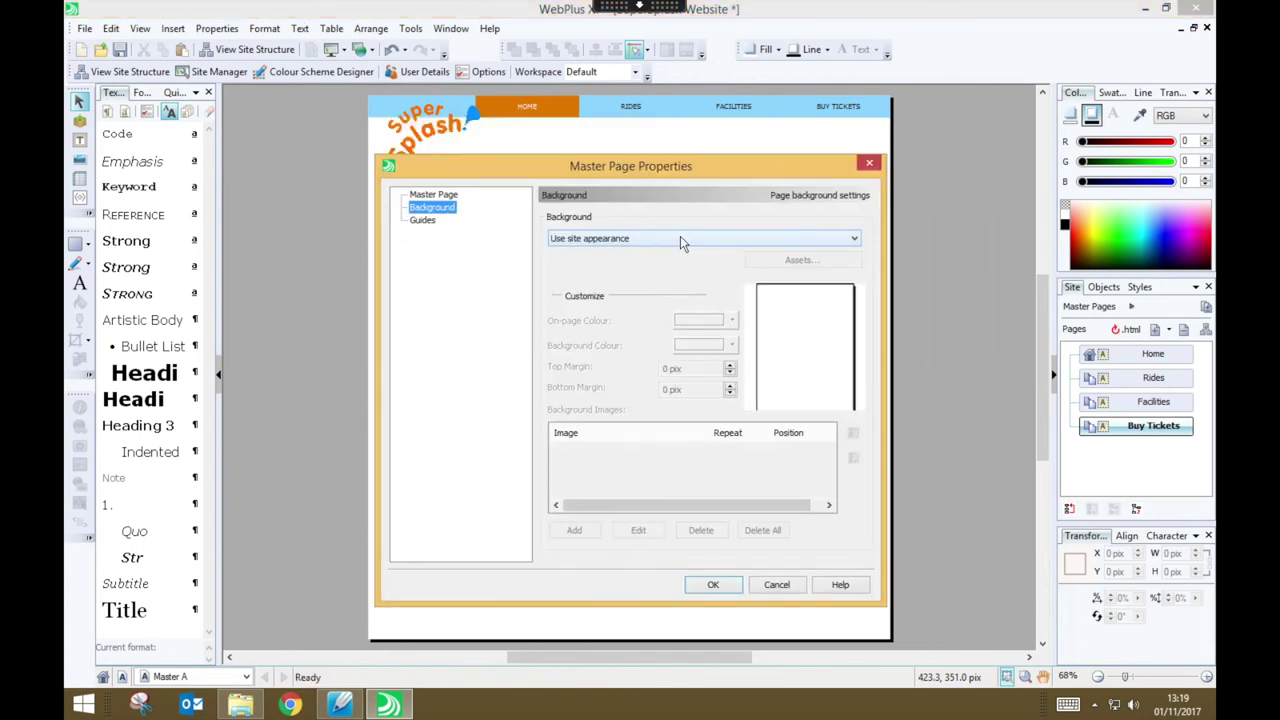
left_click(680, 238)
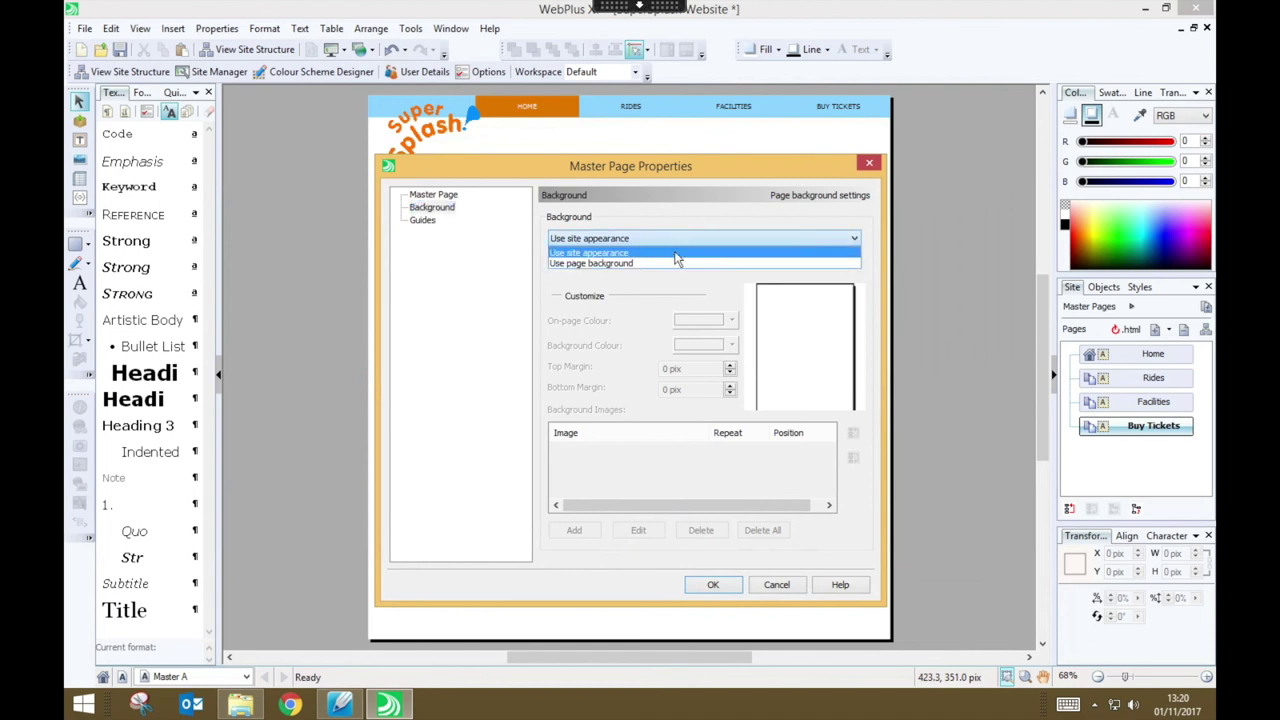
left_click(674, 264)
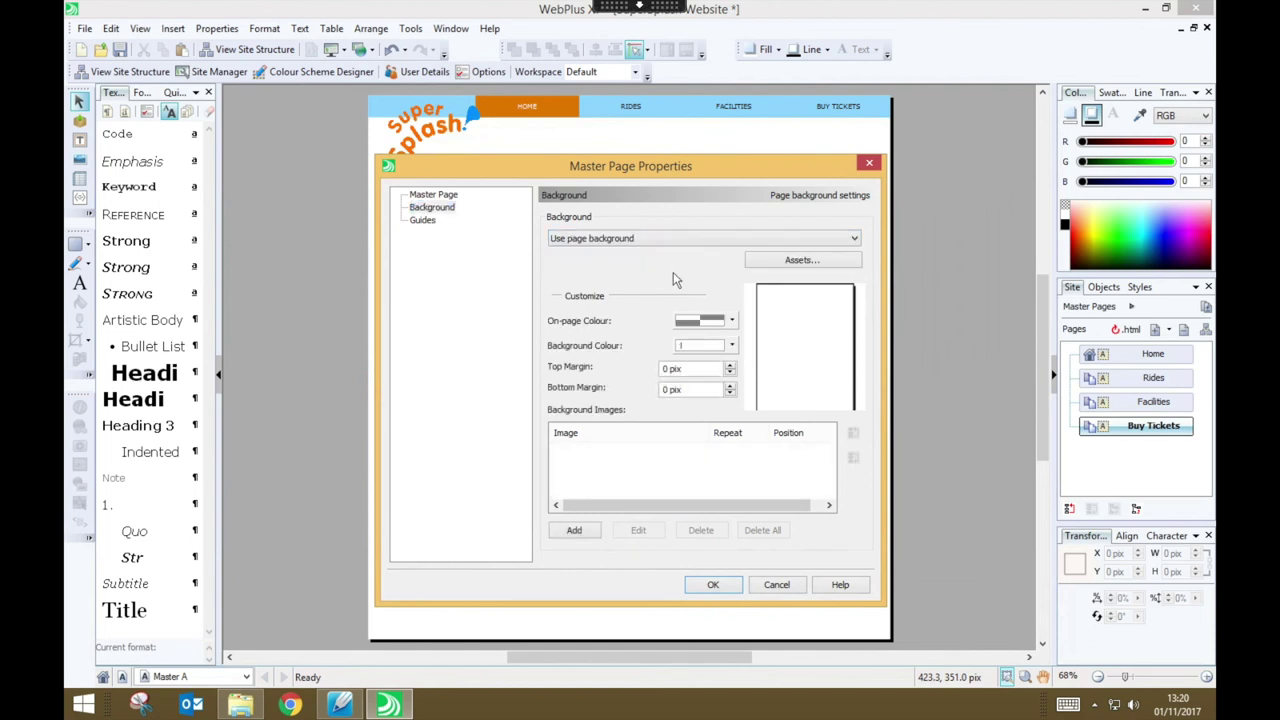
- Set the background colour to Scheme Colour 4 (00A9EC), apply it, and return to Home
left_click(731, 346)
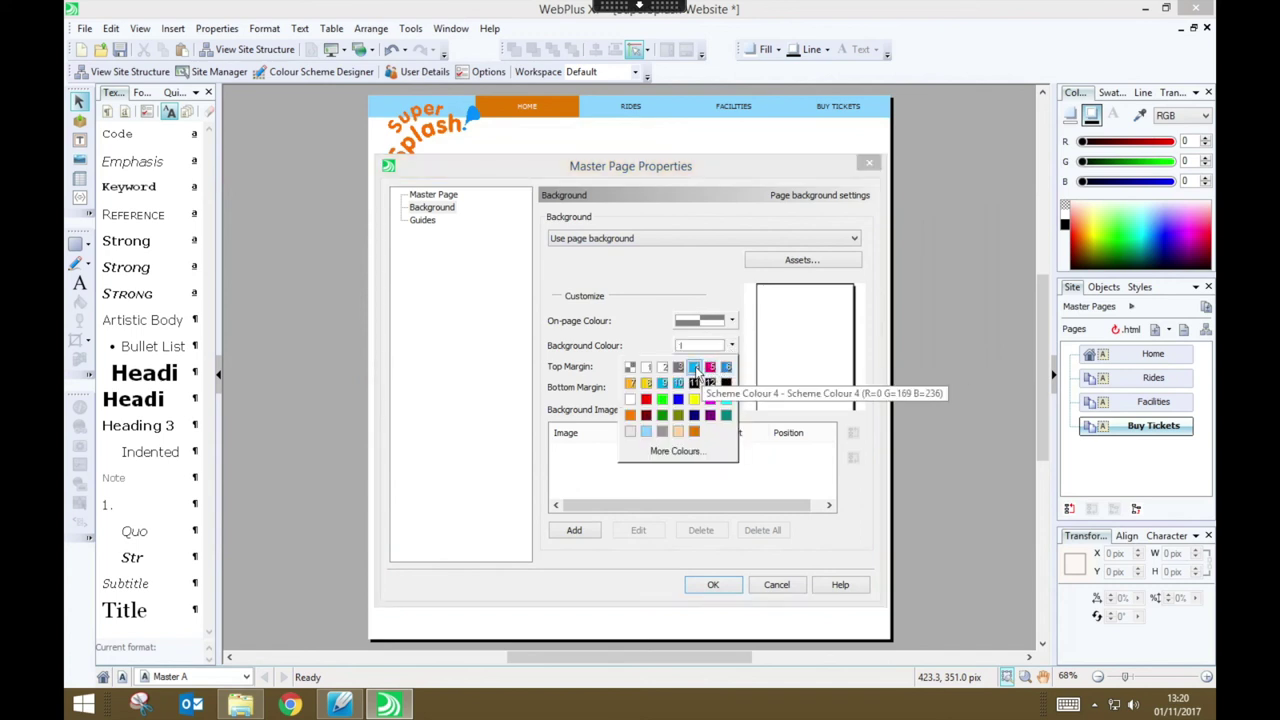
left_click(695, 368)
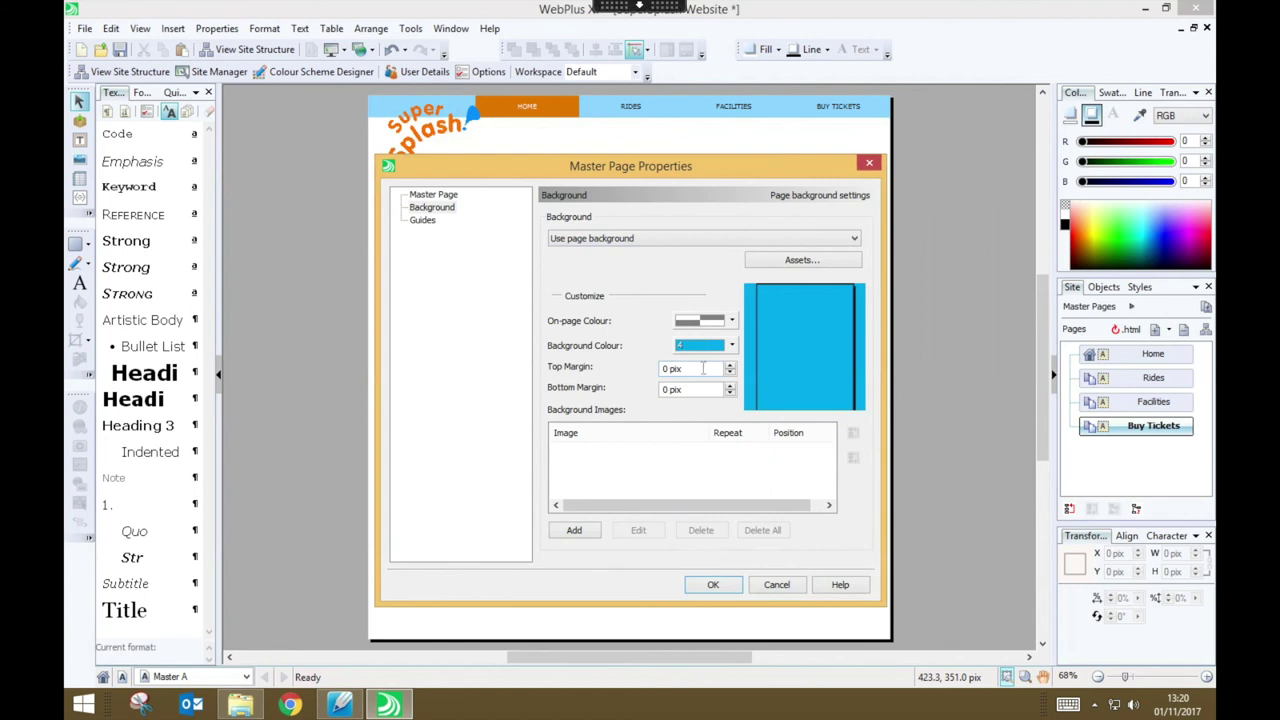
left_click(731, 345)
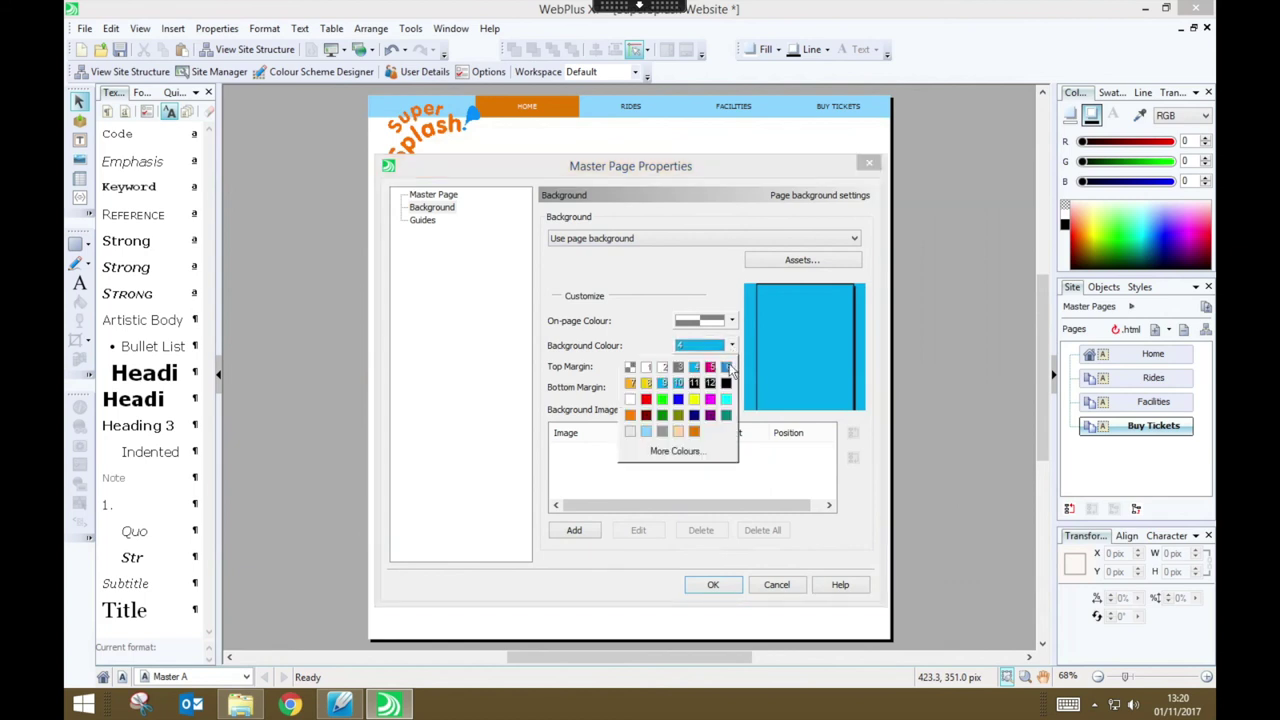
left_click(727, 451)
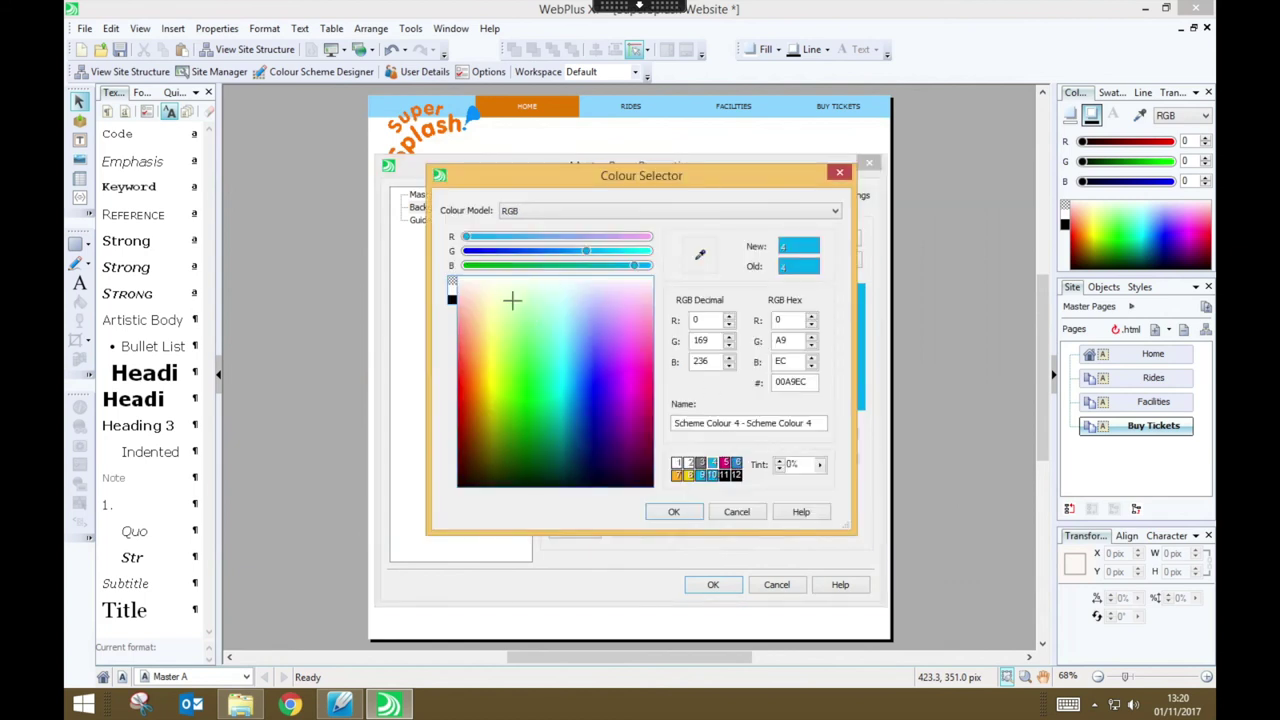
left_click(735, 512)
left_click(713, 586)
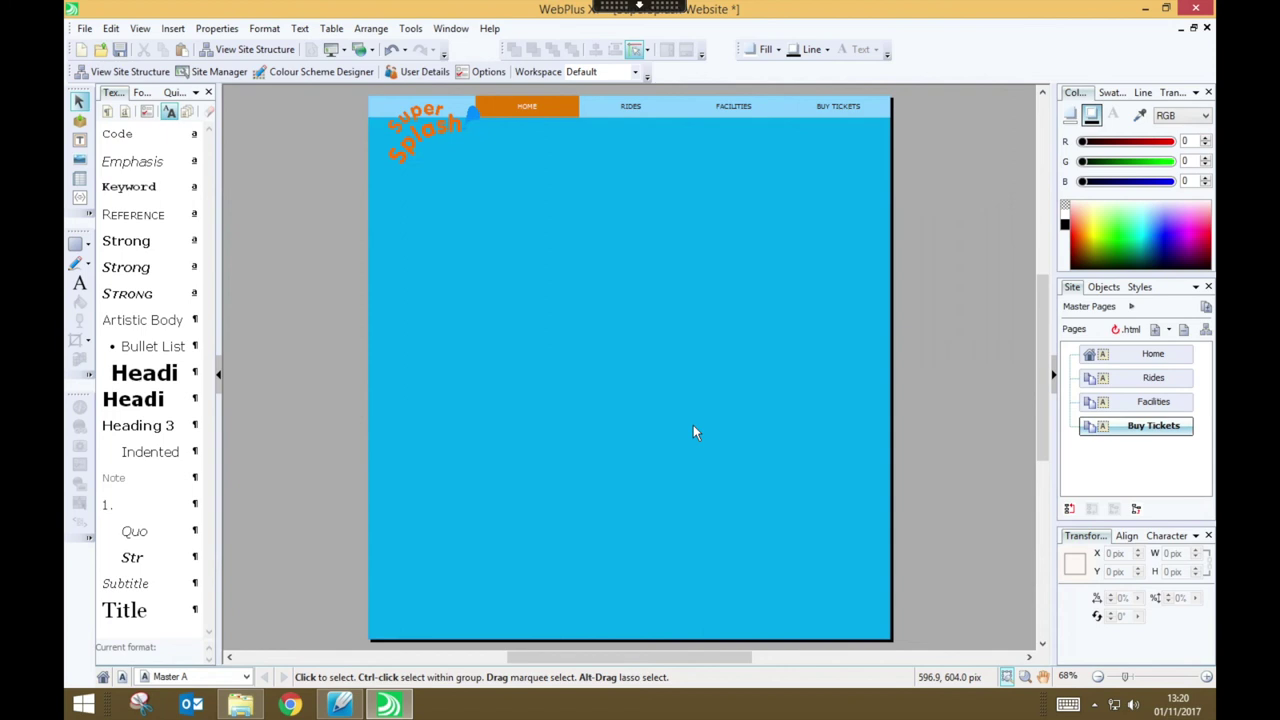
left_click(247, 677)
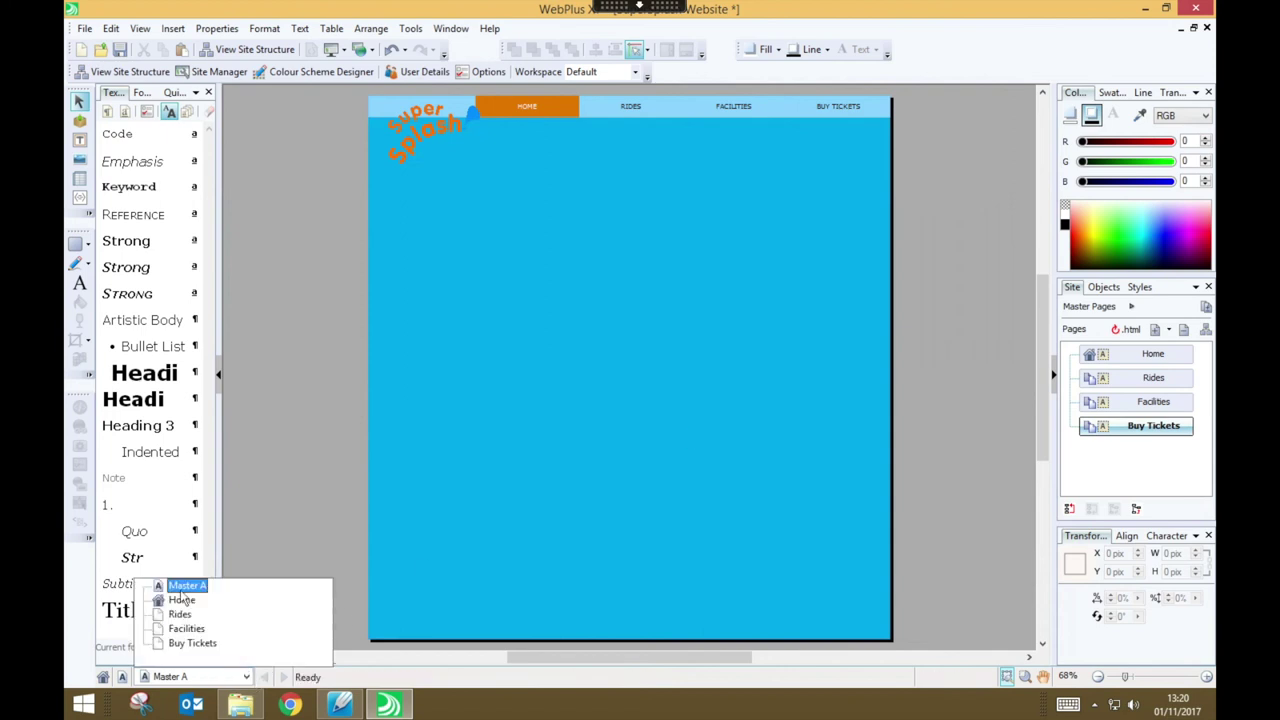
left_click(180, 598)
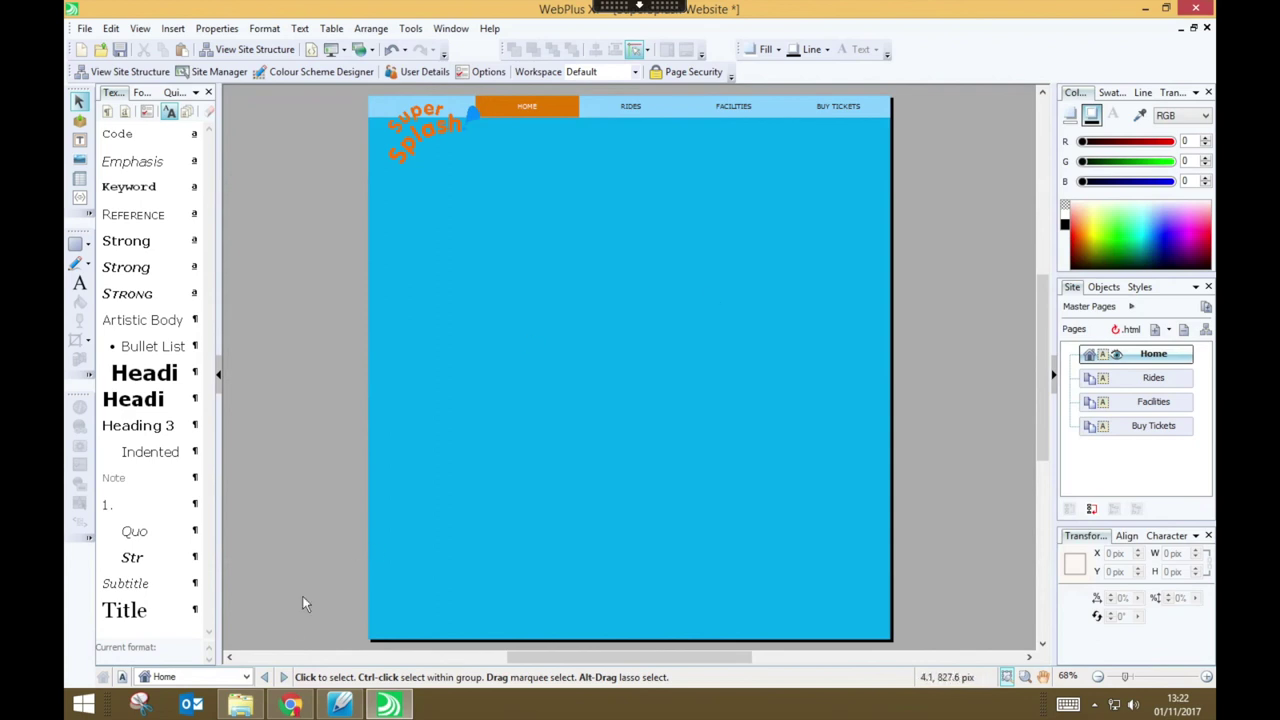
- Download the Pixabay blue water-wall photo at 1920×1218, then return to WebPlus
left_click(290, 707)
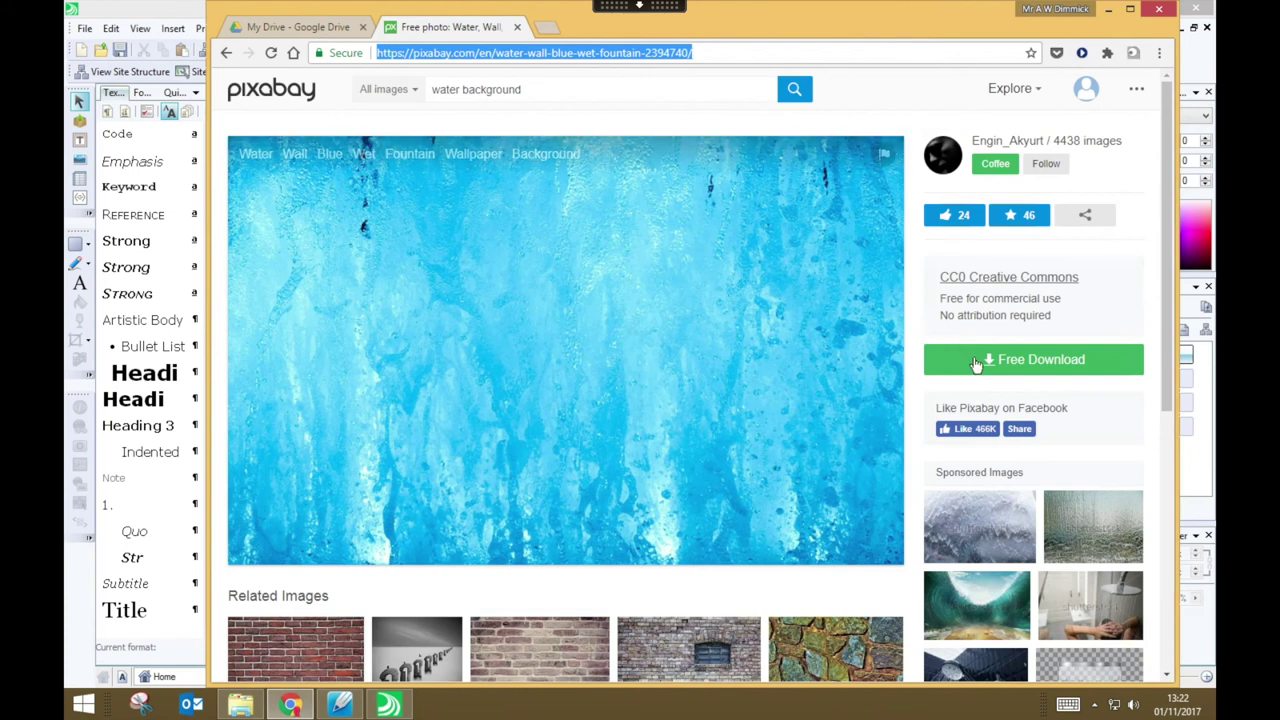
left_click(985, 367)
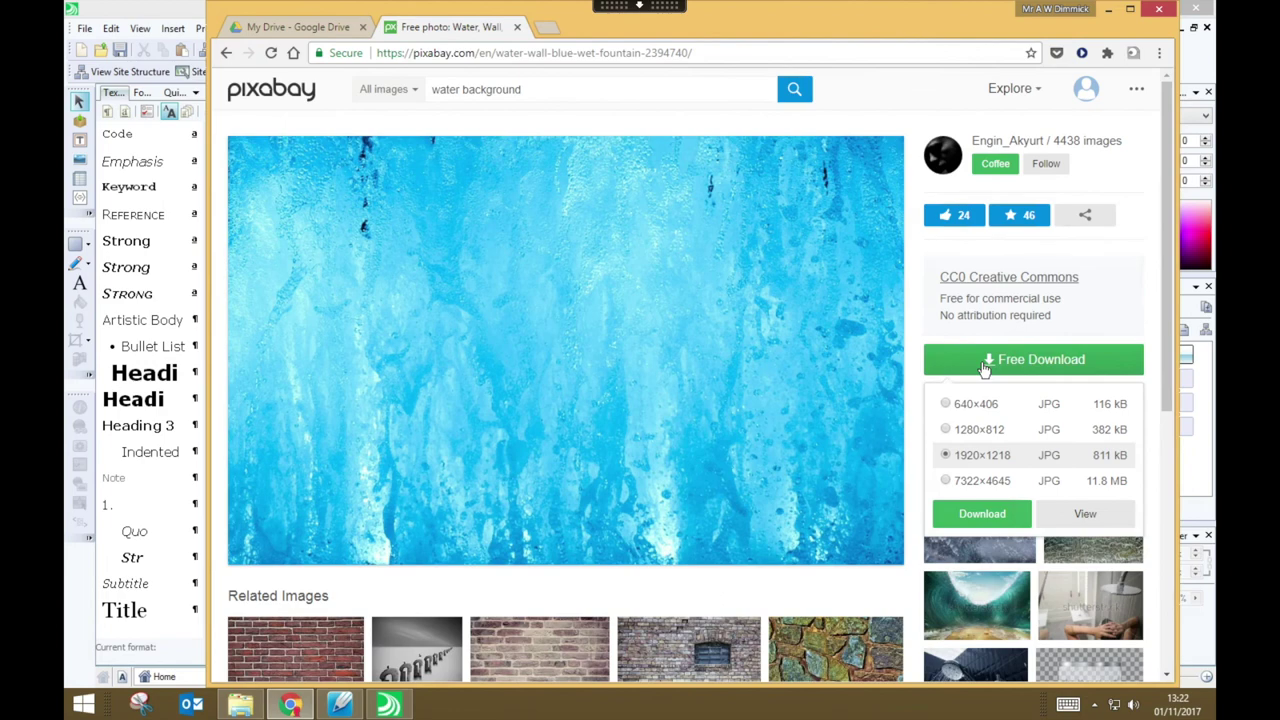
left_click(985, 515)
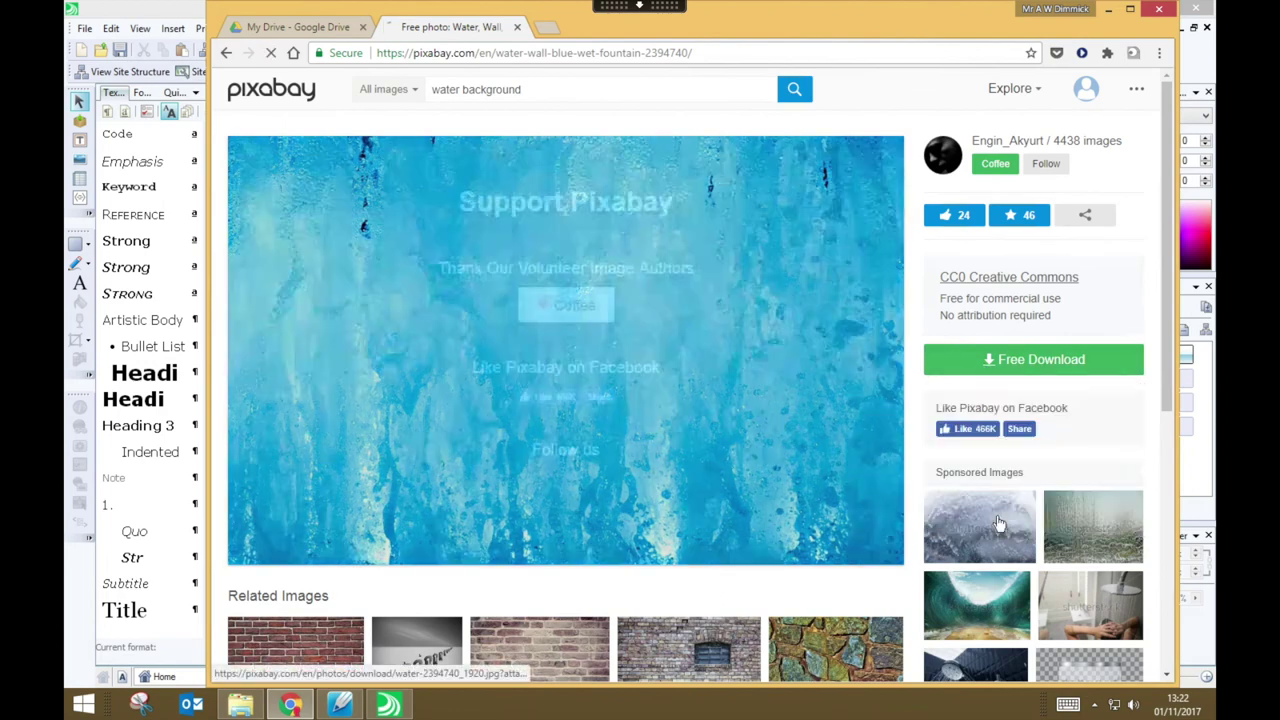
left_click(1206, 73)
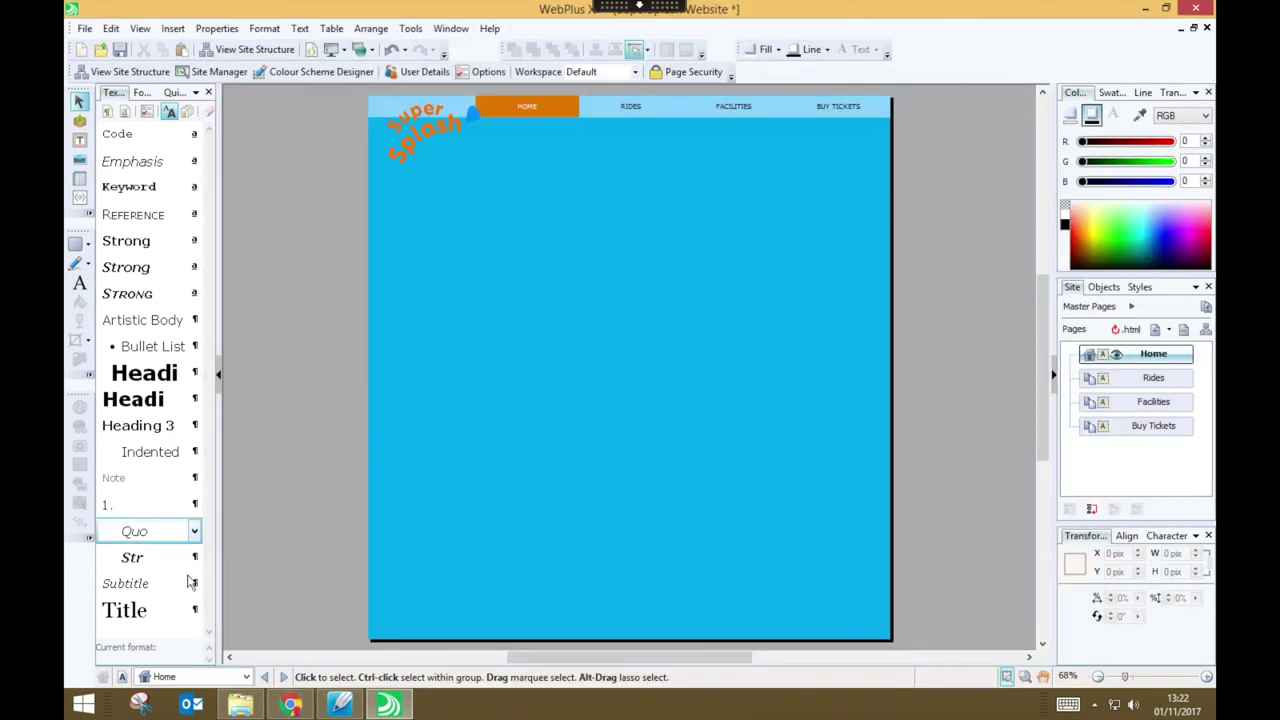
- Add the downloaded water JPG from Downloads as Master A's tiled background image
left_click(246, 677)
left_click(186, 586)
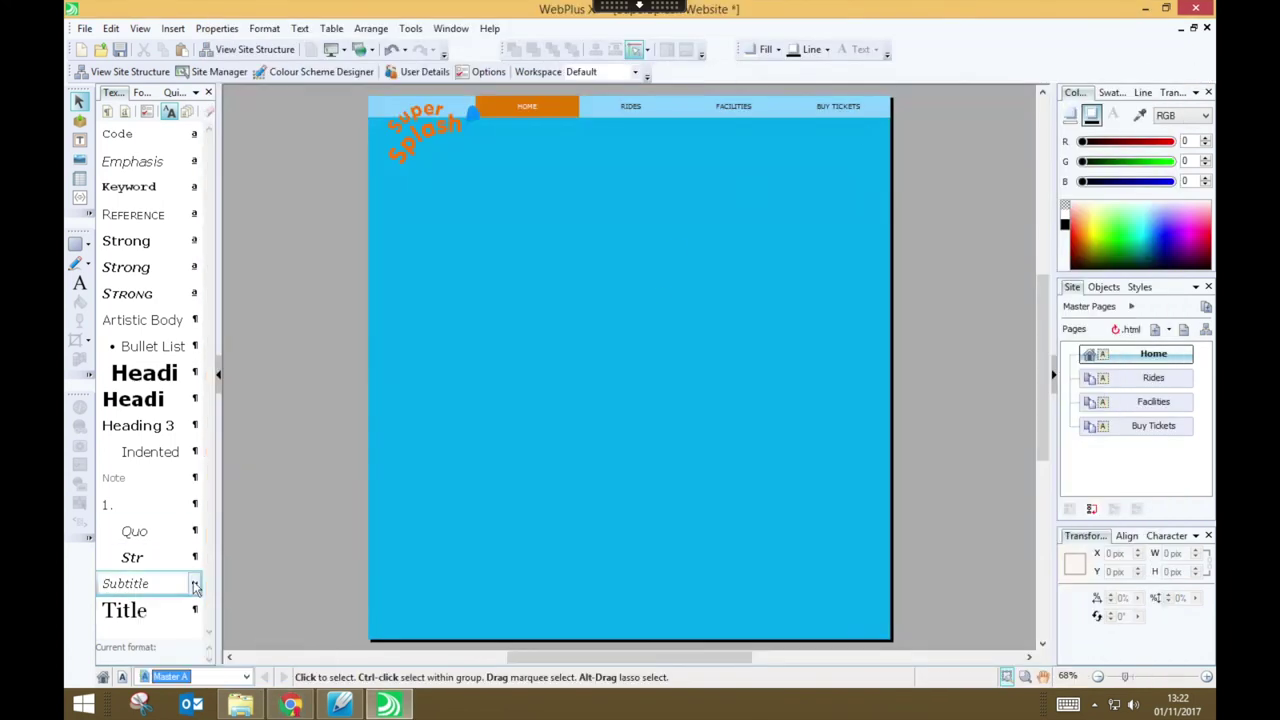
right_click(577, 303)
left_click(655, 388)
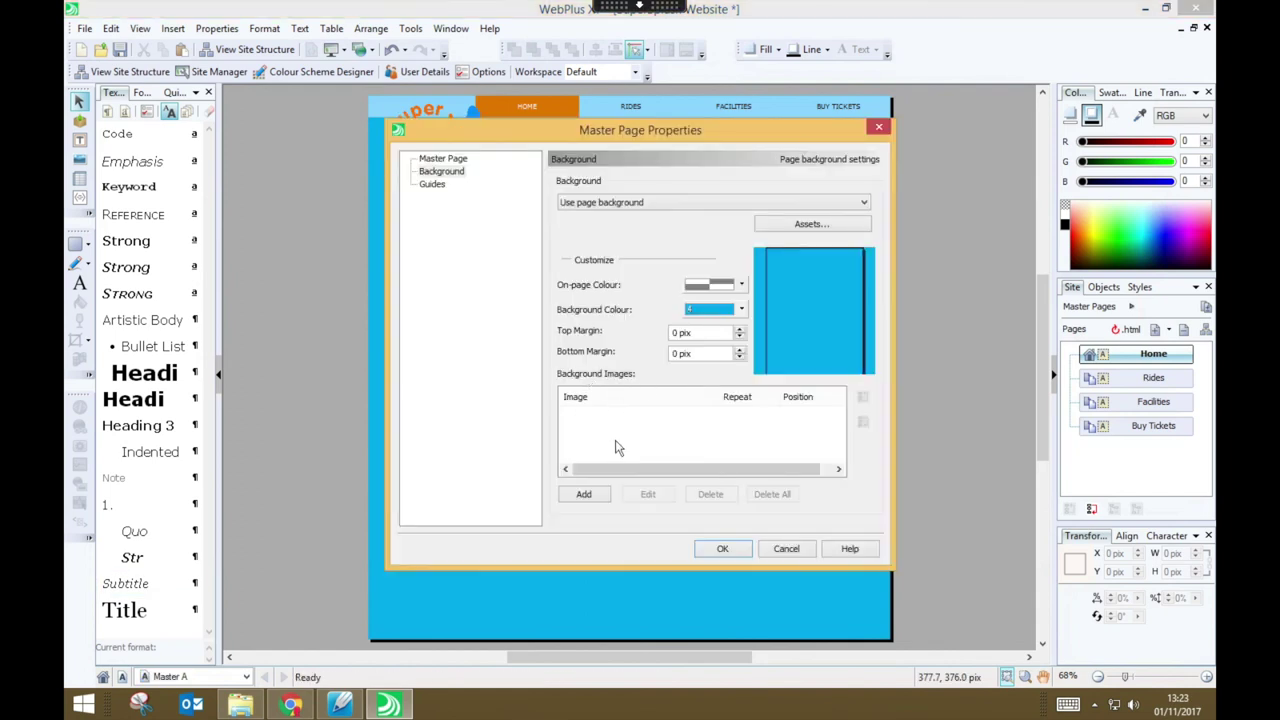
left_click(603, 494)
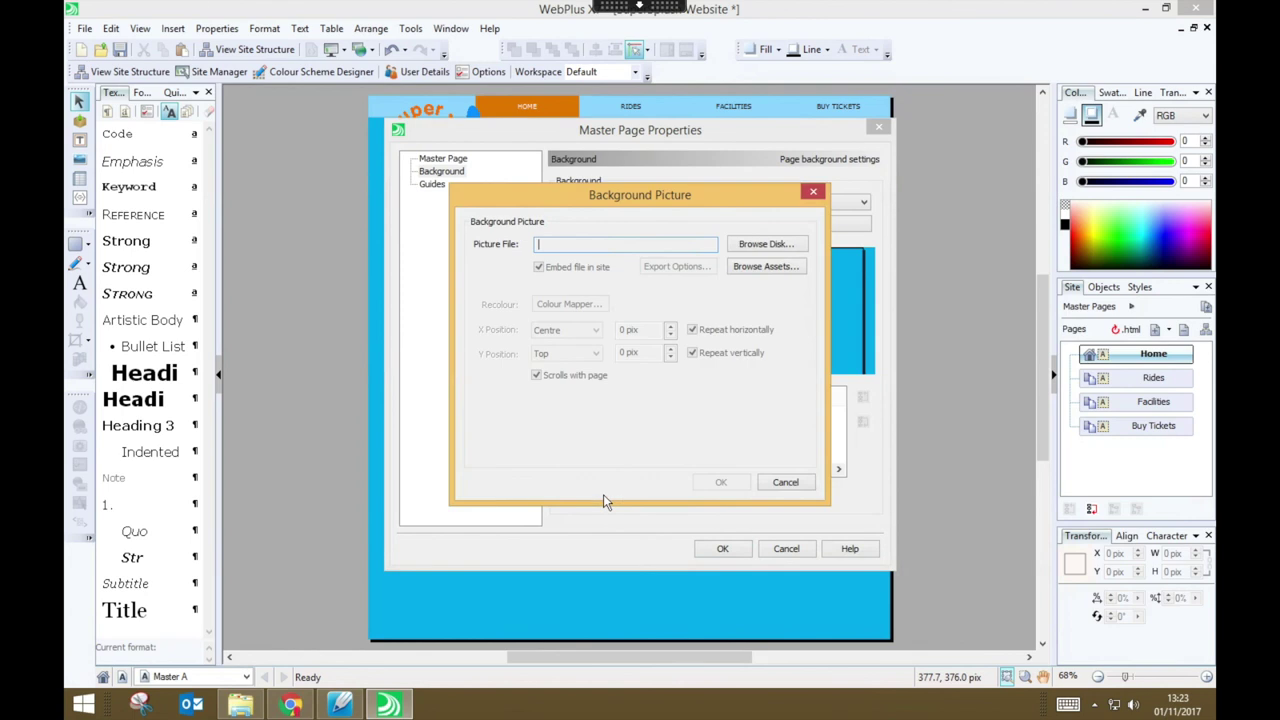
left_click(772, 245)
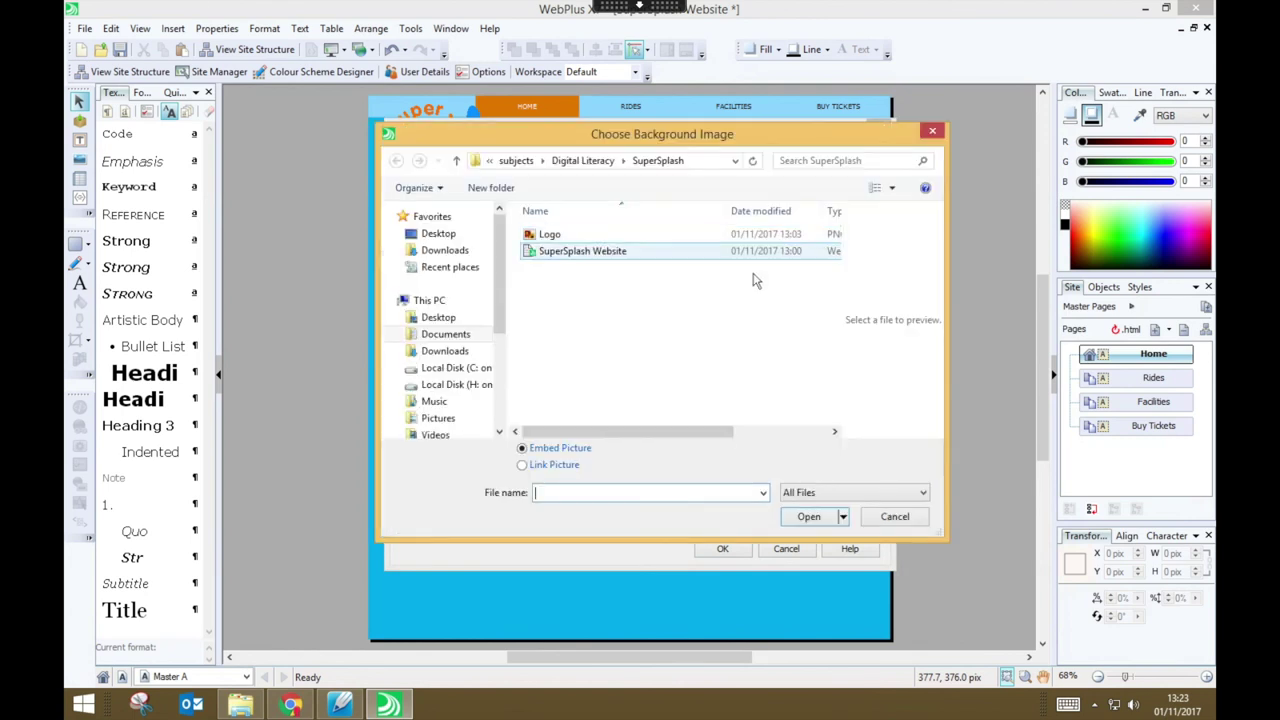
left_click(478, 354)
double_click(605, 234)
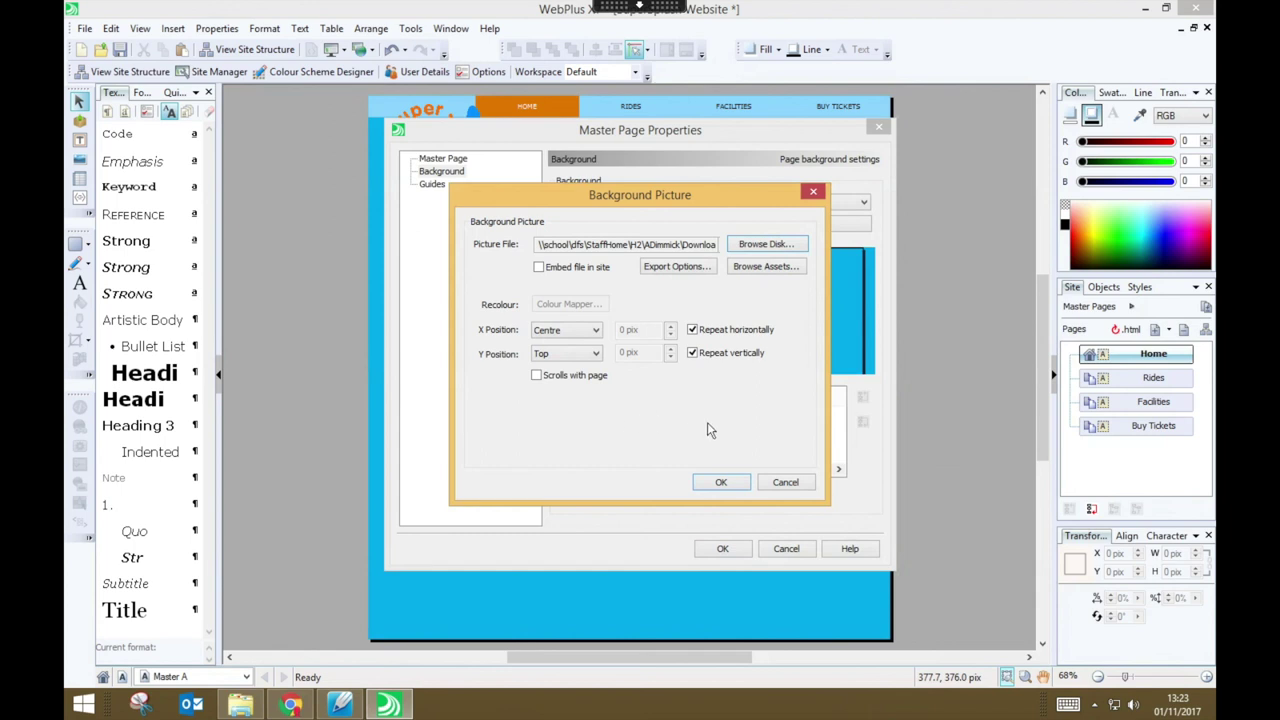
left_click(725, 483)
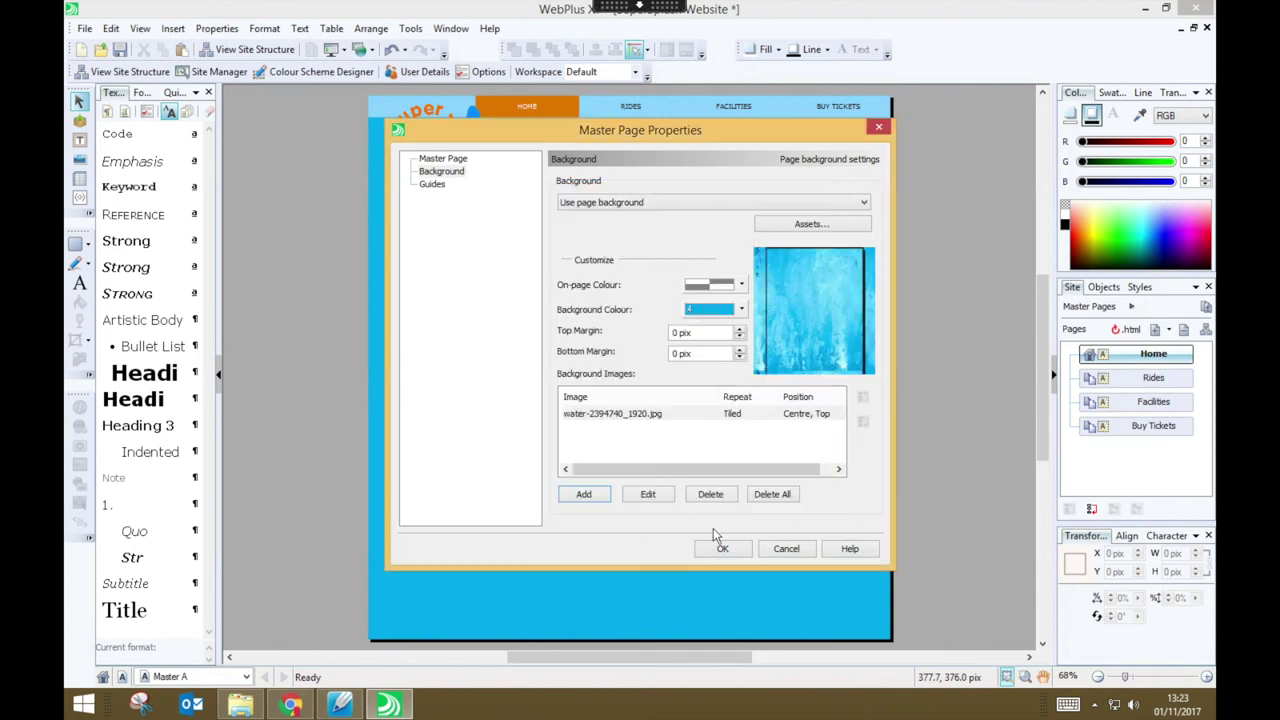
left_click(724, 550)
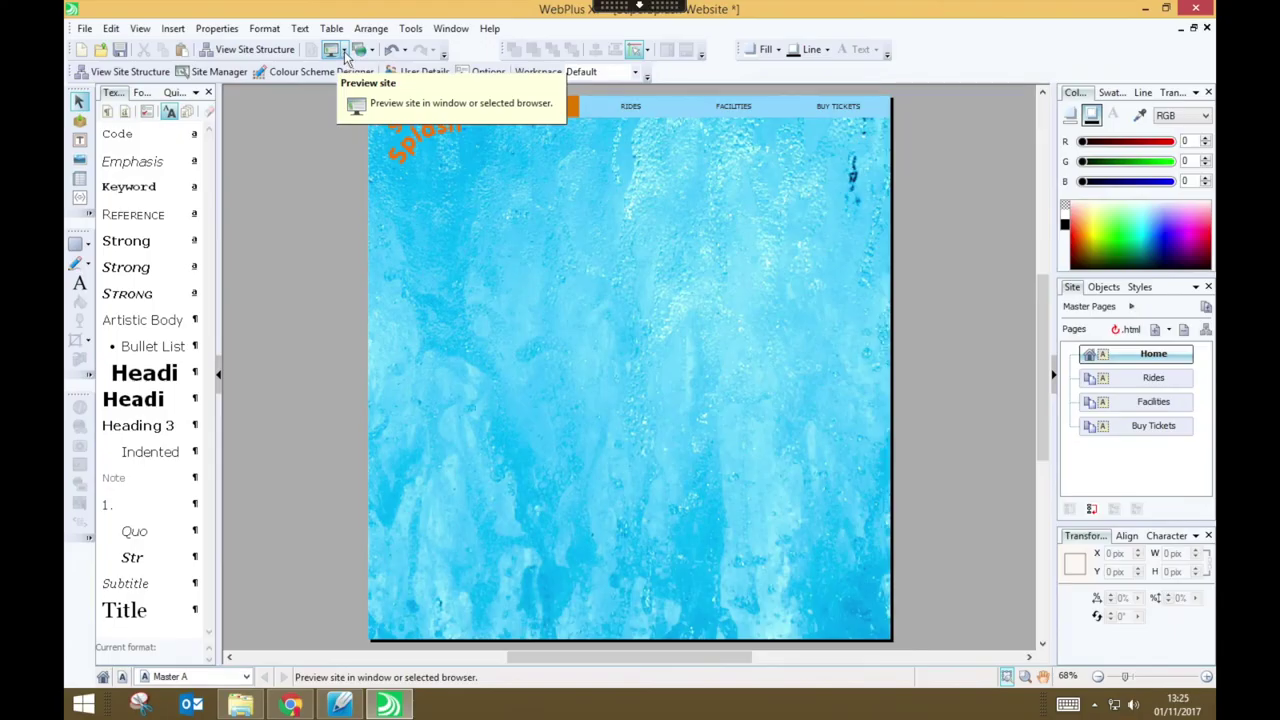
left_click(334, 54)
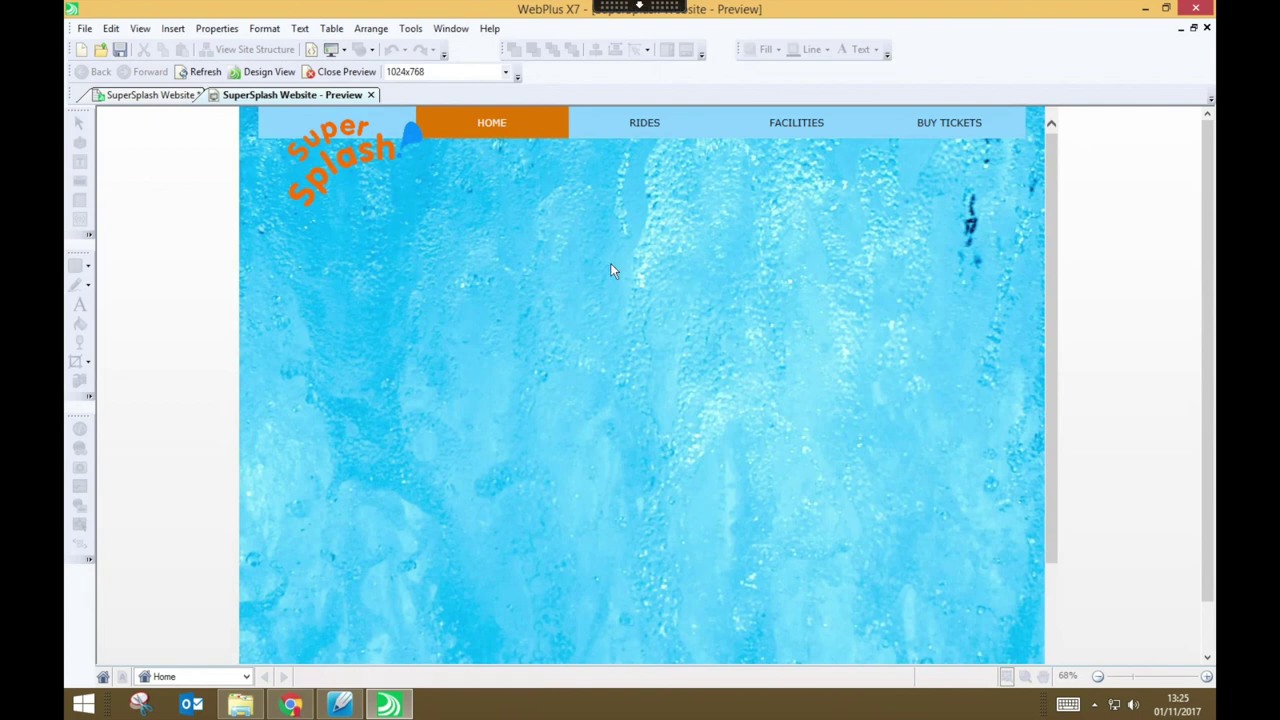
- Test the RIDES, FACILITIES and BUY TICKETS links in the preview, then save the site
left_click(662, 132)
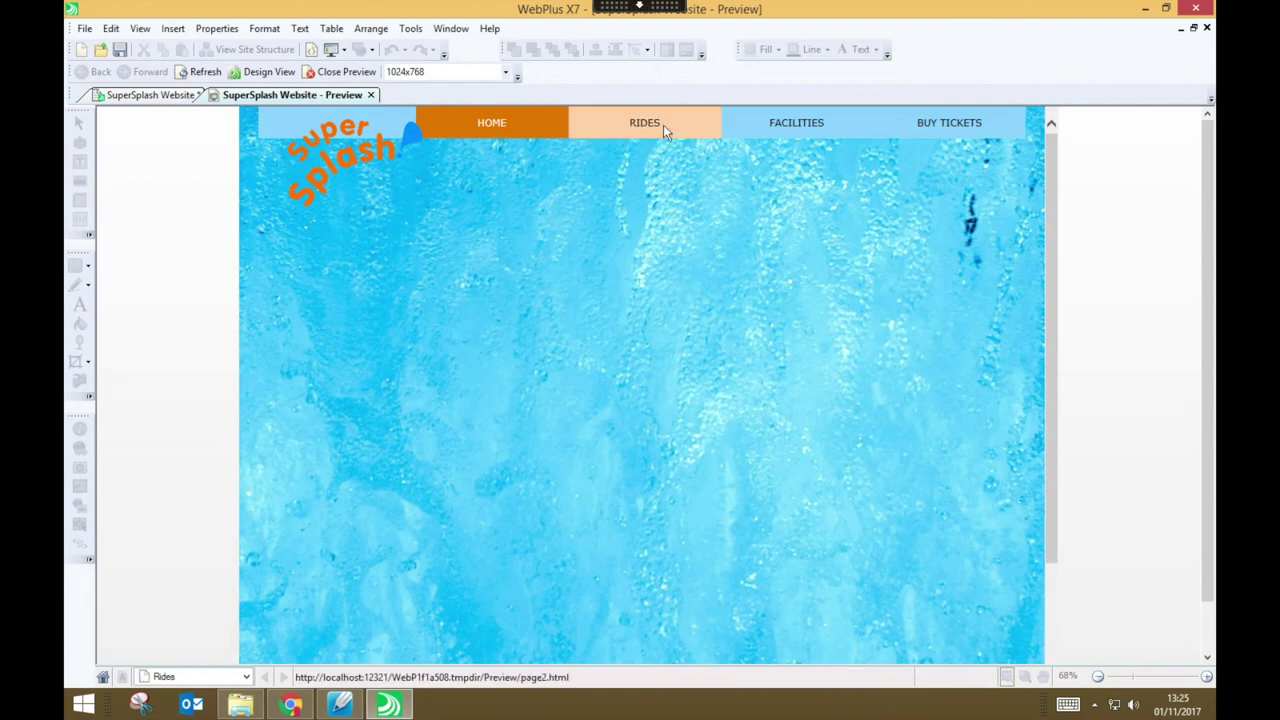
left_click(773, 130)
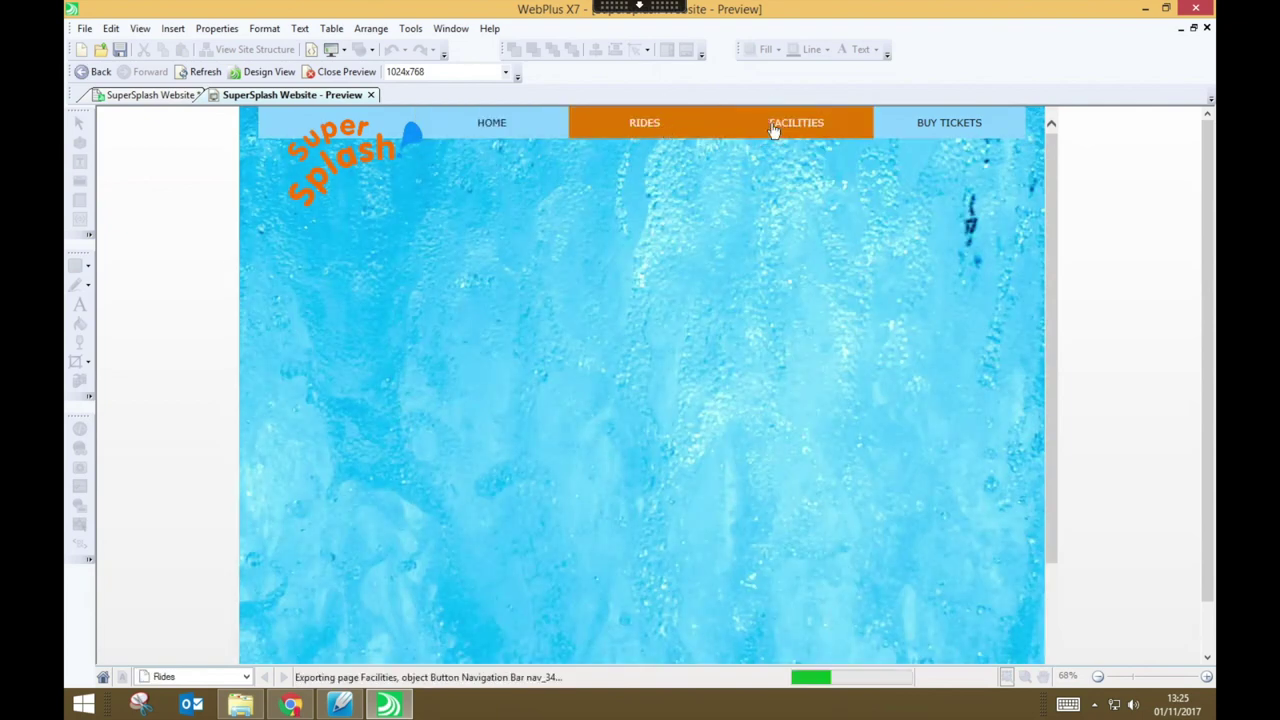
left_click(955, 128)
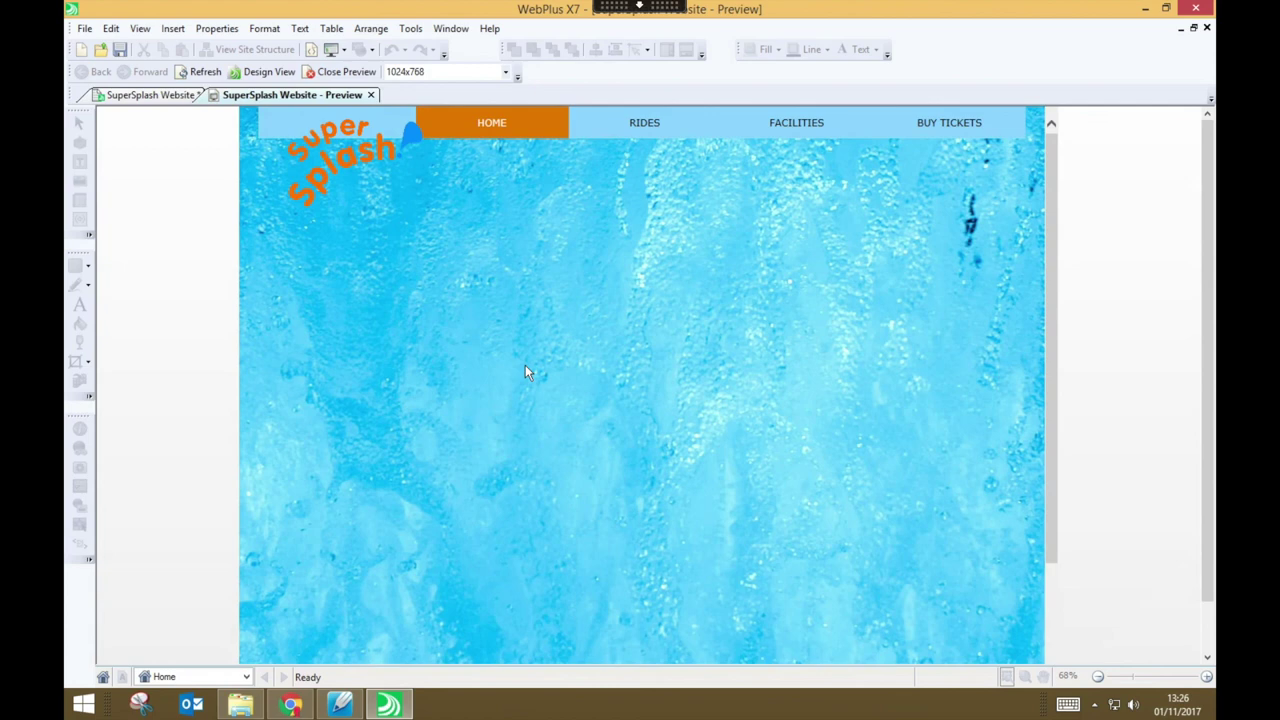
left_click(119, 52)
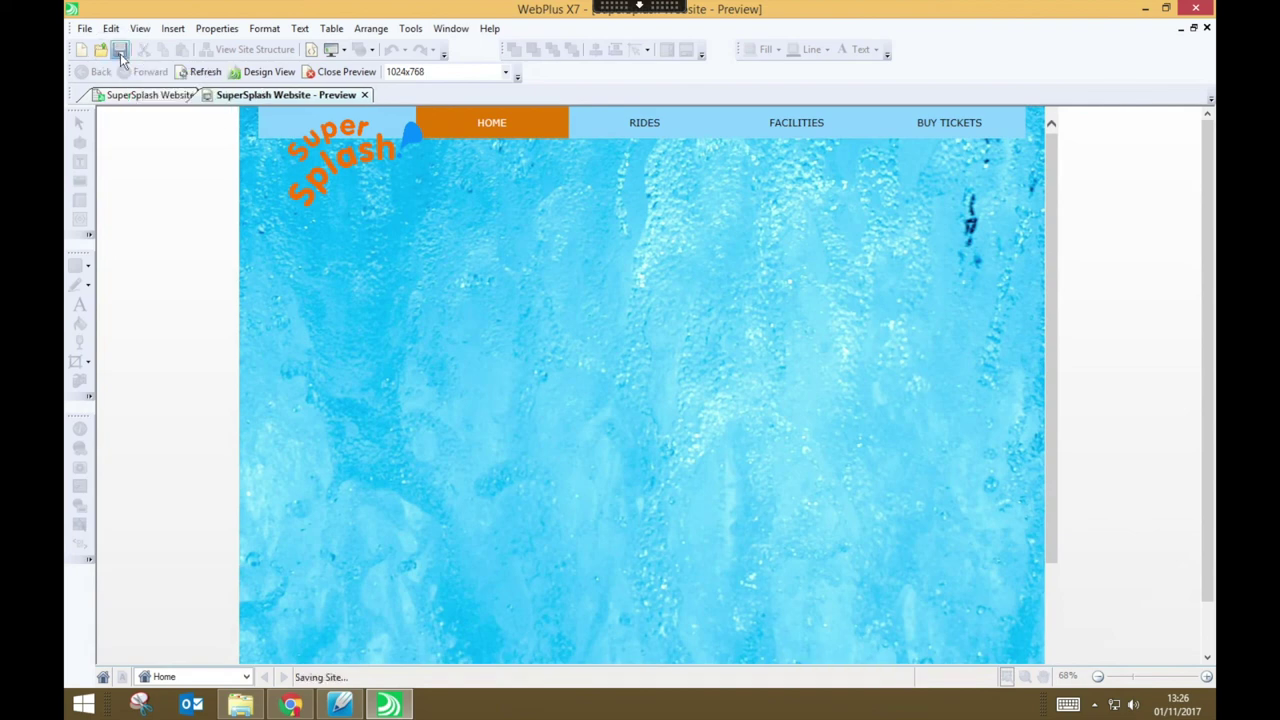